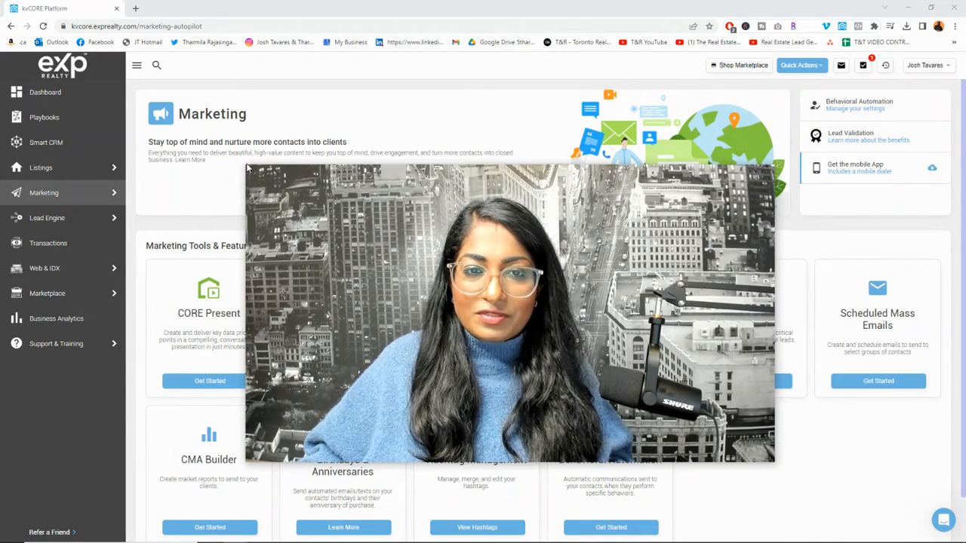
drag(249, 162, 564, 299)
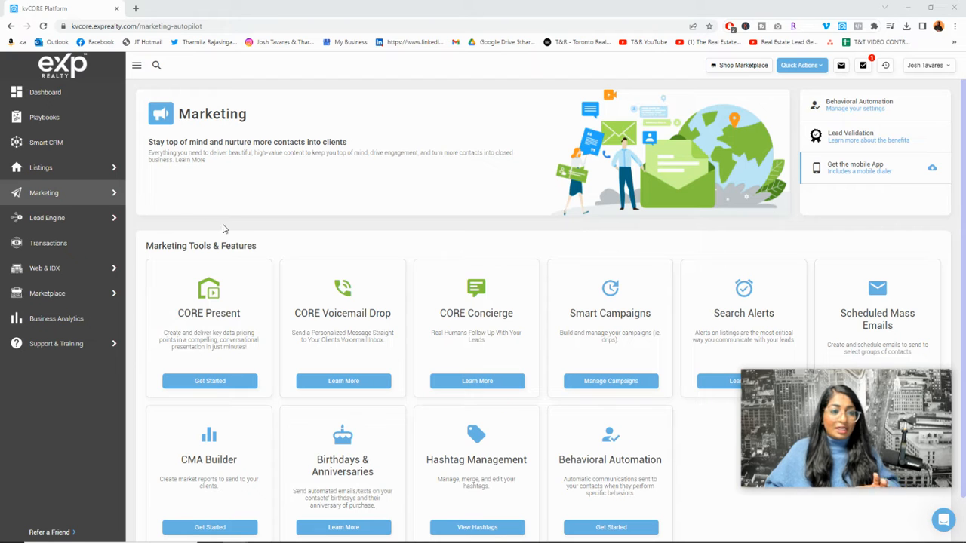
Open the templates of Smart Campaigns and start adding a new email template
mouse_move(89, 202)
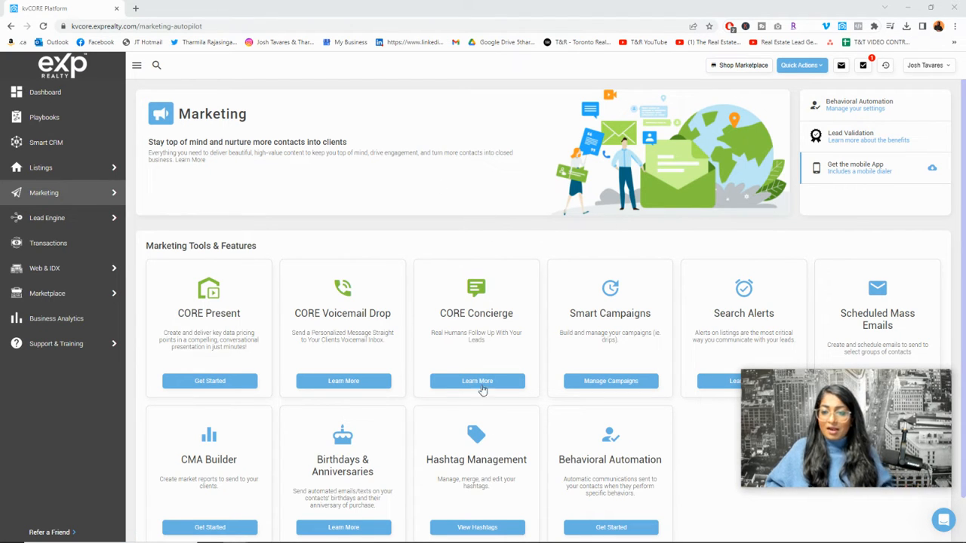
click(606, 385)
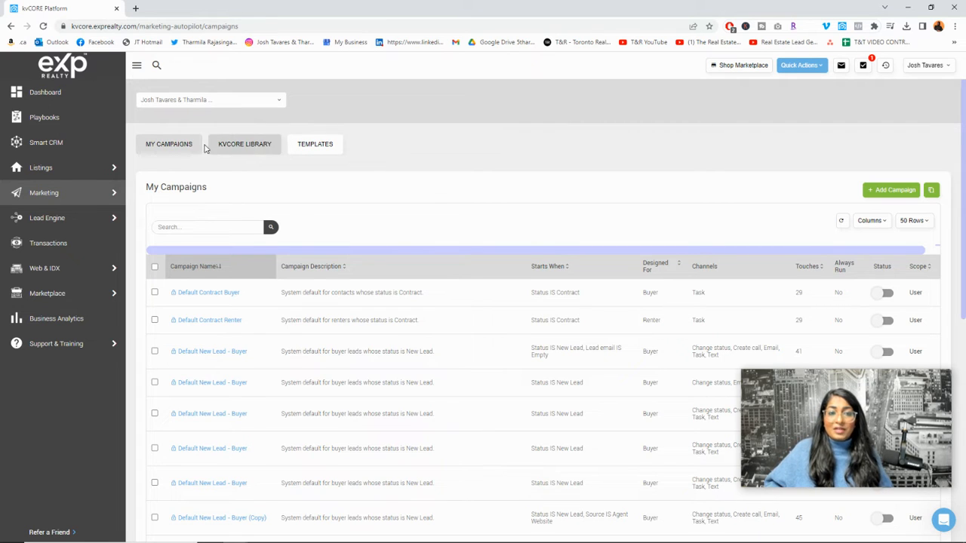
click(315, 146)
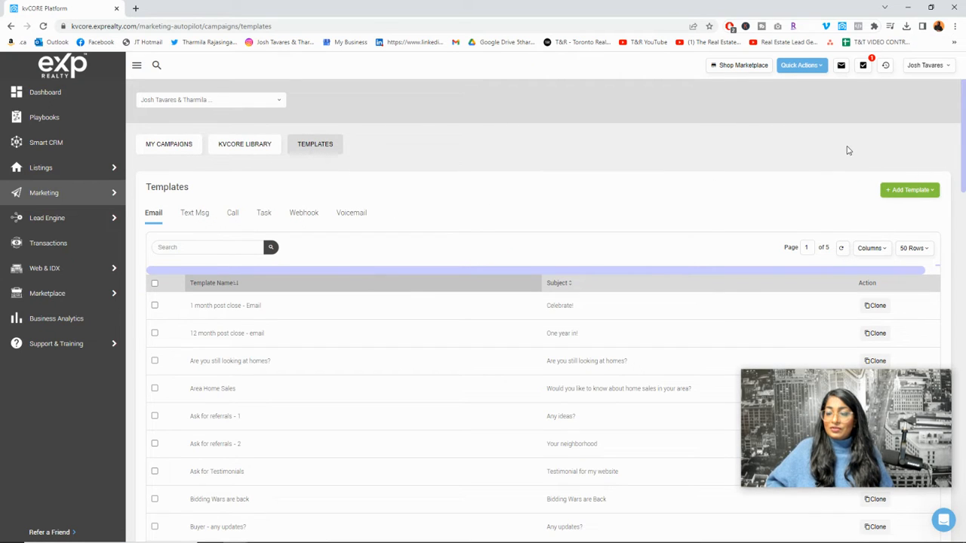
click(909, 192)
click(903, 210)
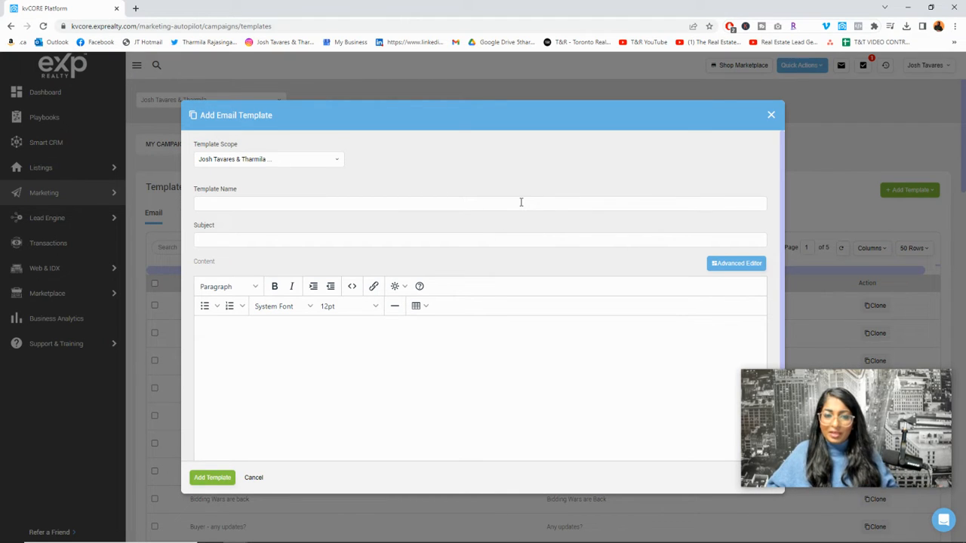
Name the email template "Holiday Message Basic Email"
click(521, 203)
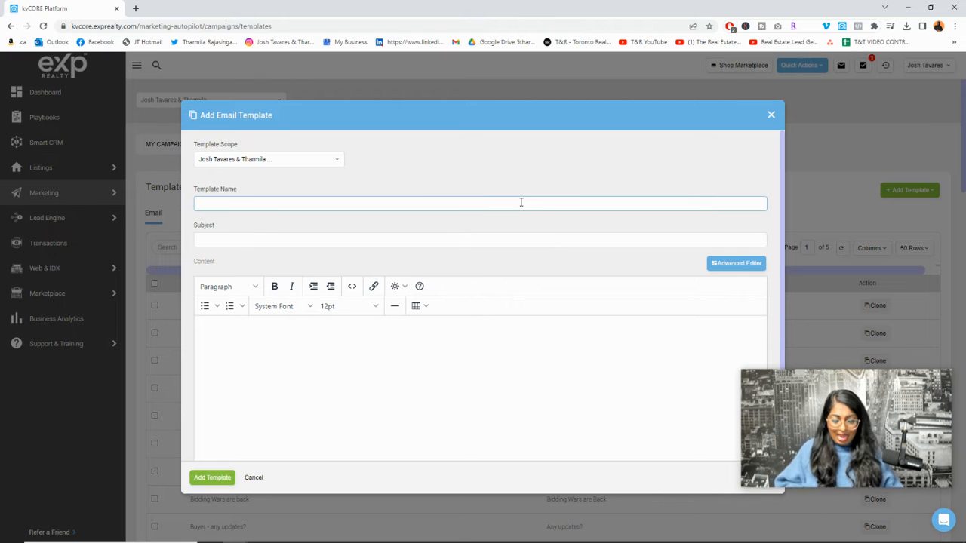
text(Holiday)
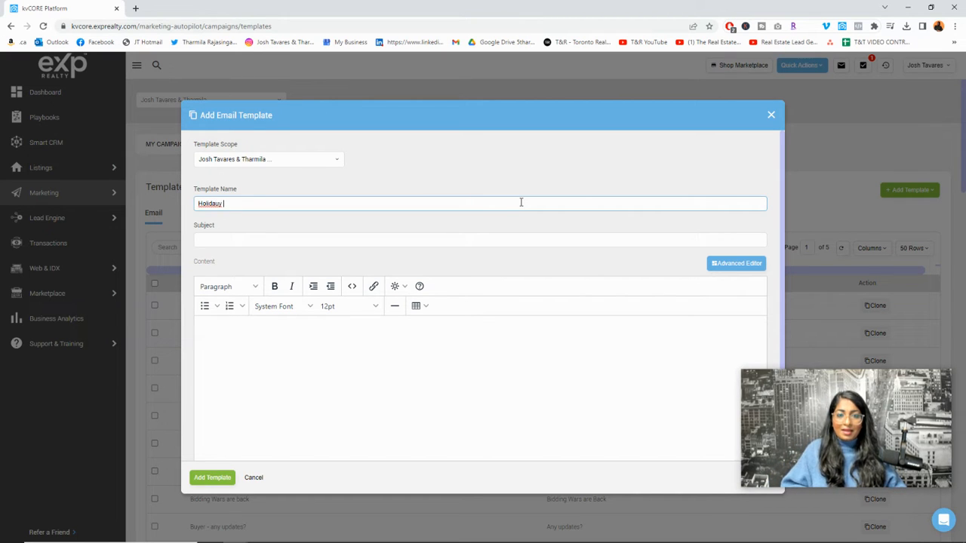
text( Message)
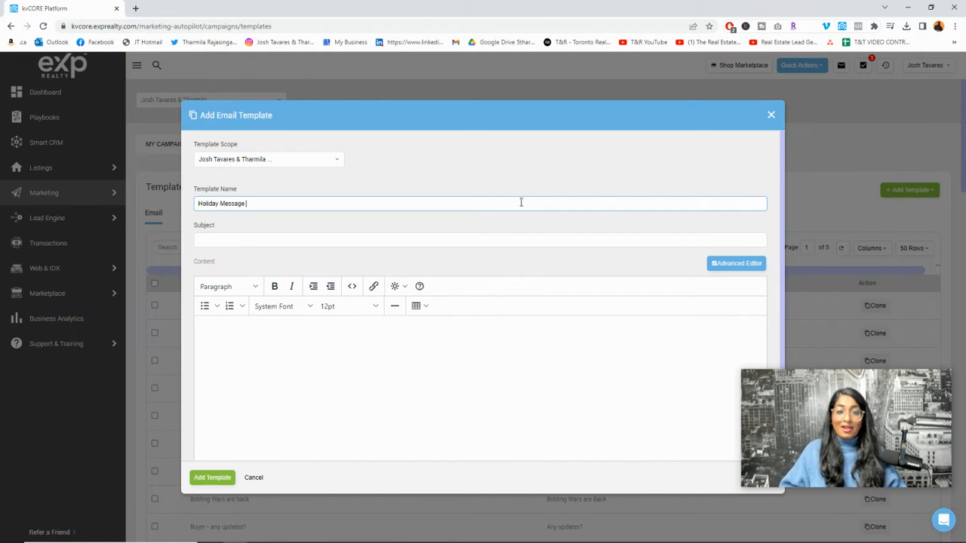
text(Ba)
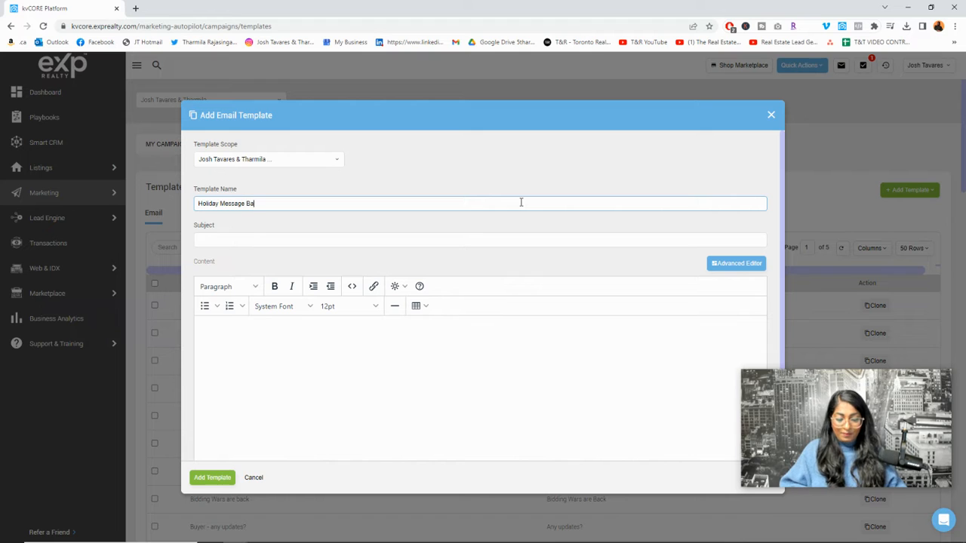
text(sic Email)
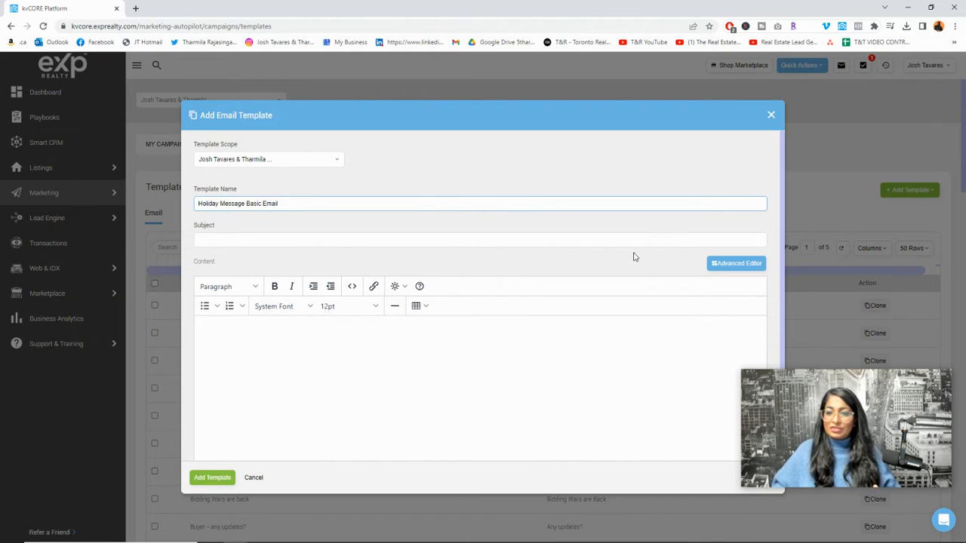
Set the template's subject to "Happy Holidays" with a party popper emoji before and after the text
click(337, 241)
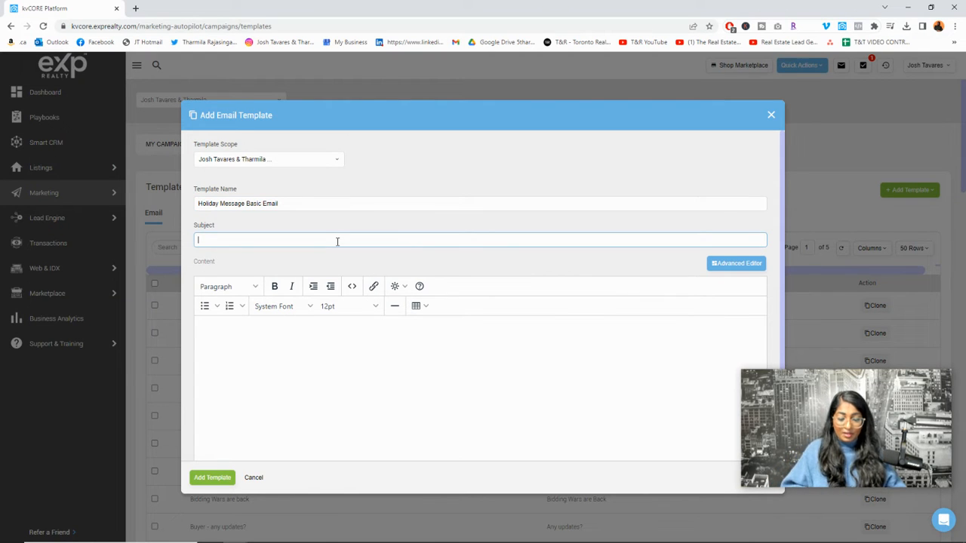
text(Happy Ho)
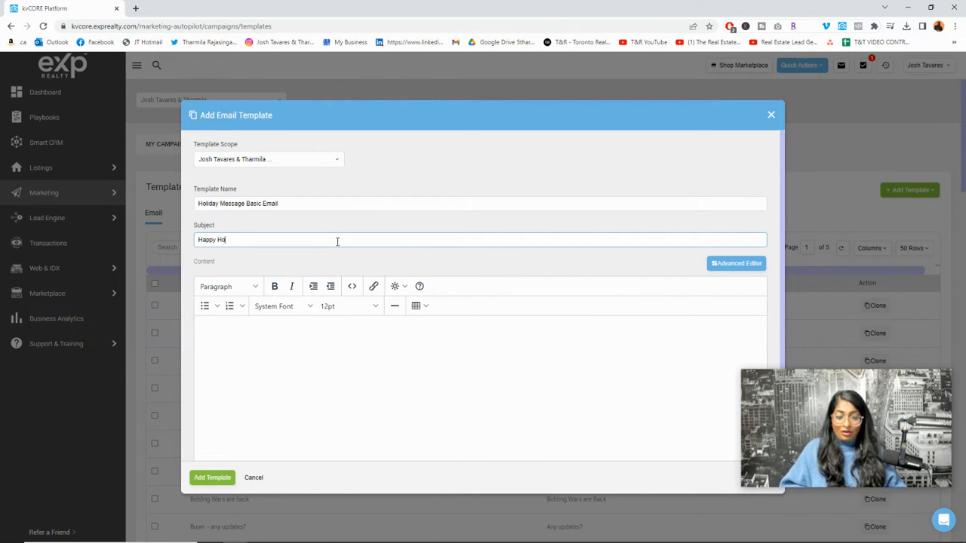
text(lidays)
right_click(338, 242)
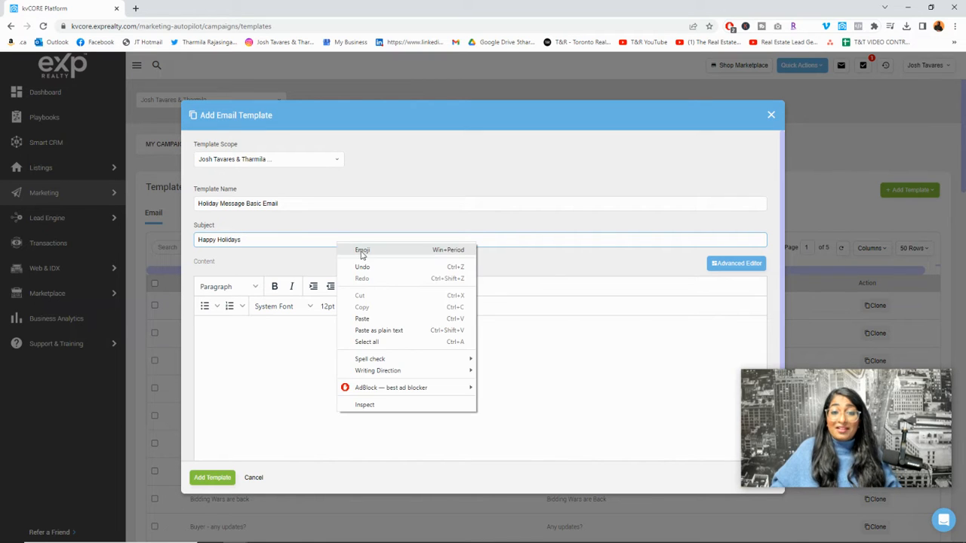
click(363, 252)
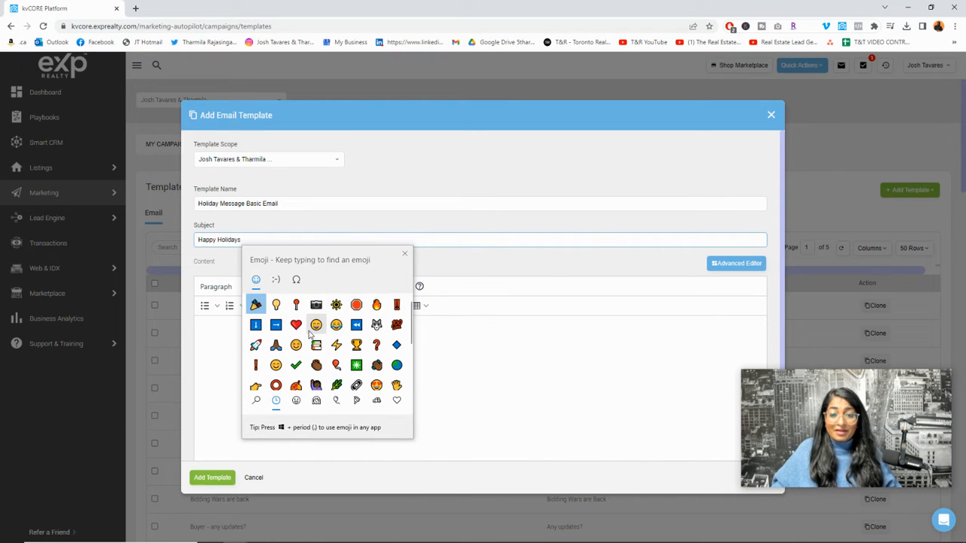
click(261, 305)
click(198, 240)
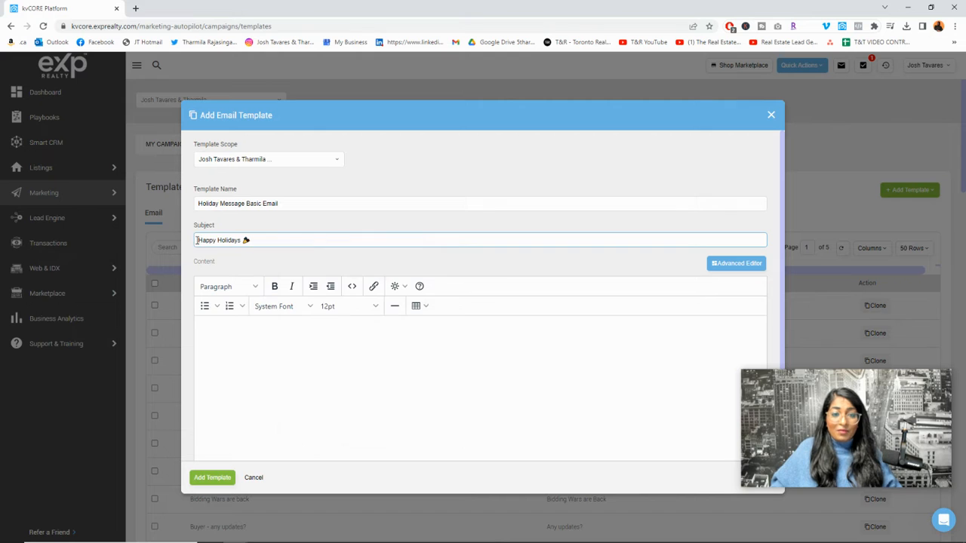
right_click(199, 241)
click(230, 252)
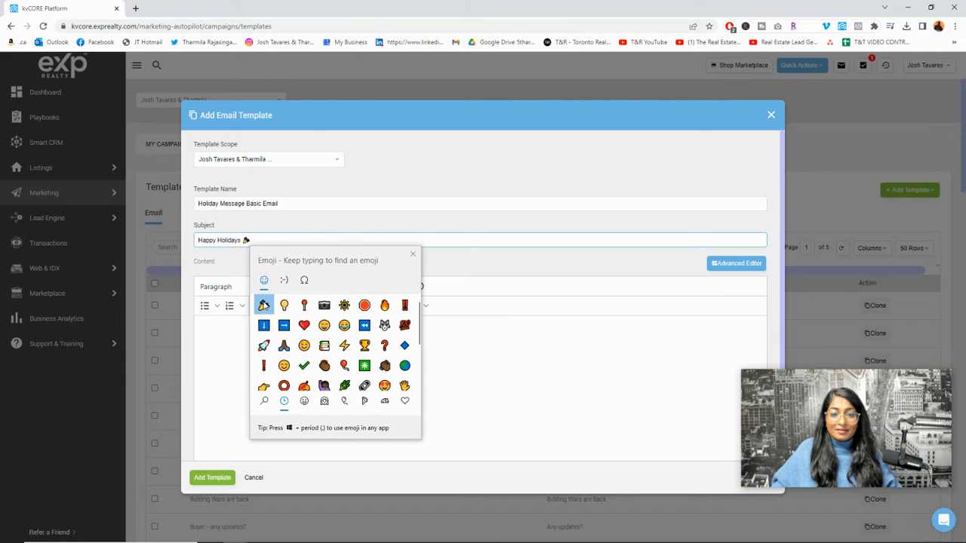
click(263, 306)
Start the email content with the greeting "Hi {first_name}," using the lead's First Name merge field
click(224, 330)
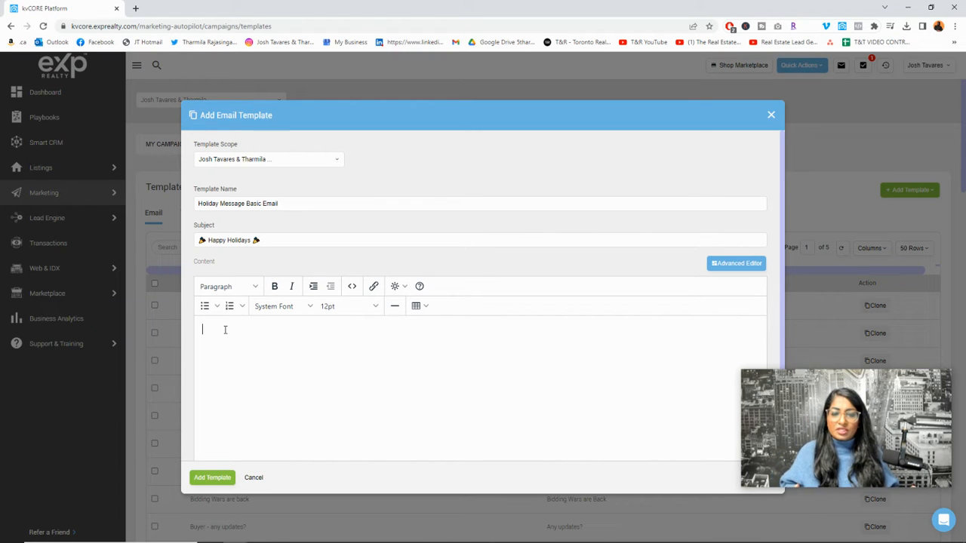
text(Hi)
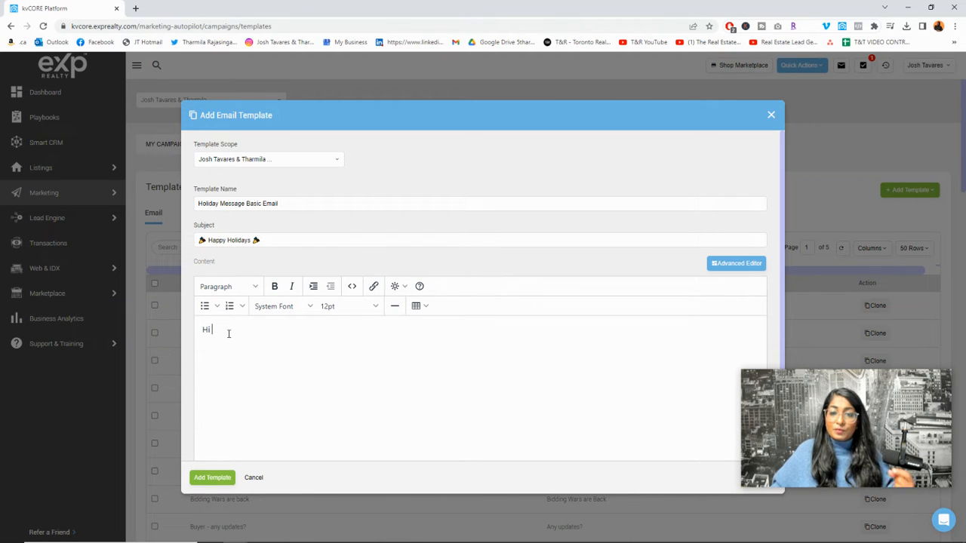
click(405, 288)
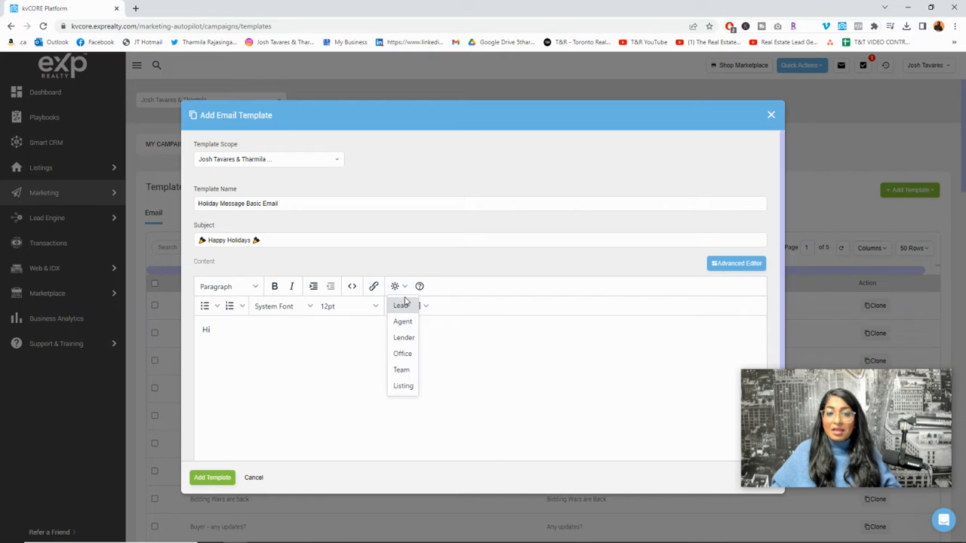
mouse_move(402, 306)
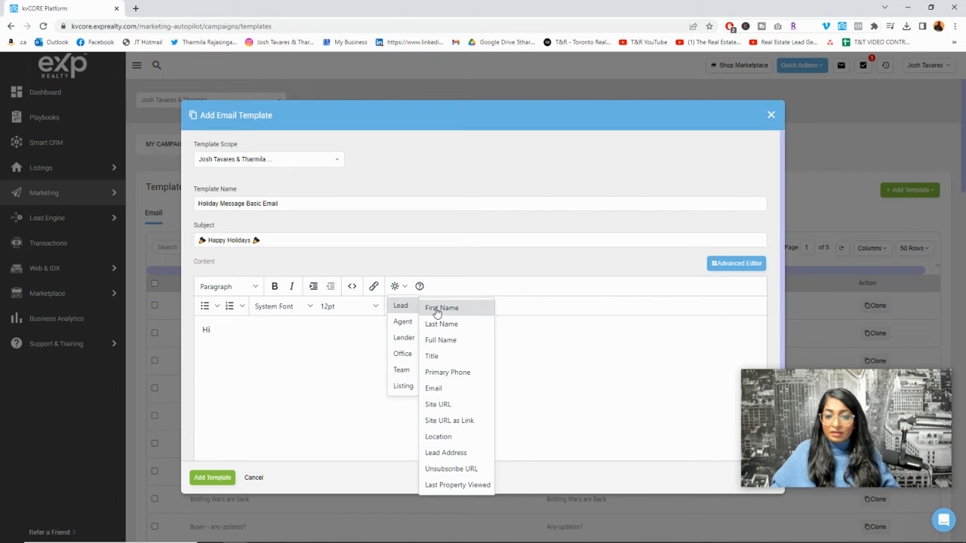
click(436, 309)
text(,)
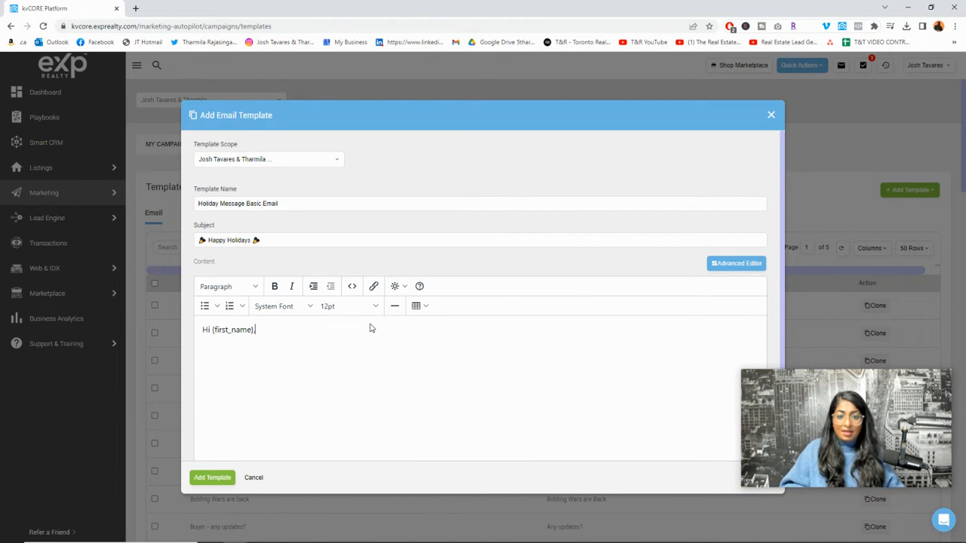
Add a new paragraph below the greeting reading "May the season bring you comfort and joy."
key(Return)
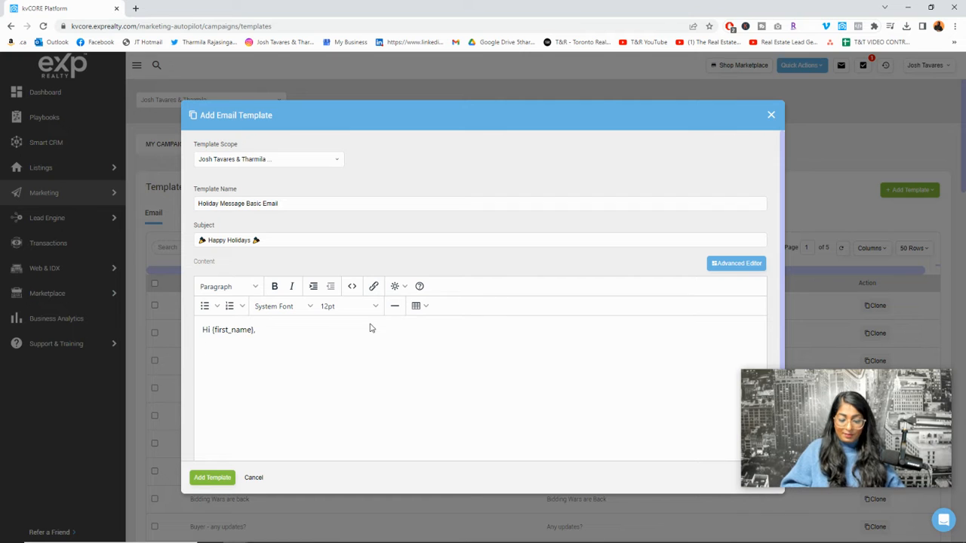
text(May the )
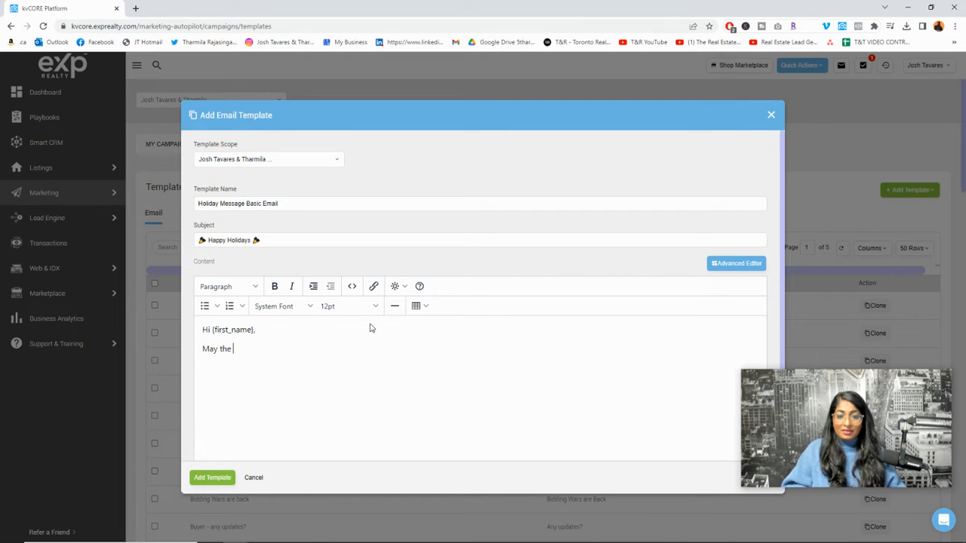
text(season )
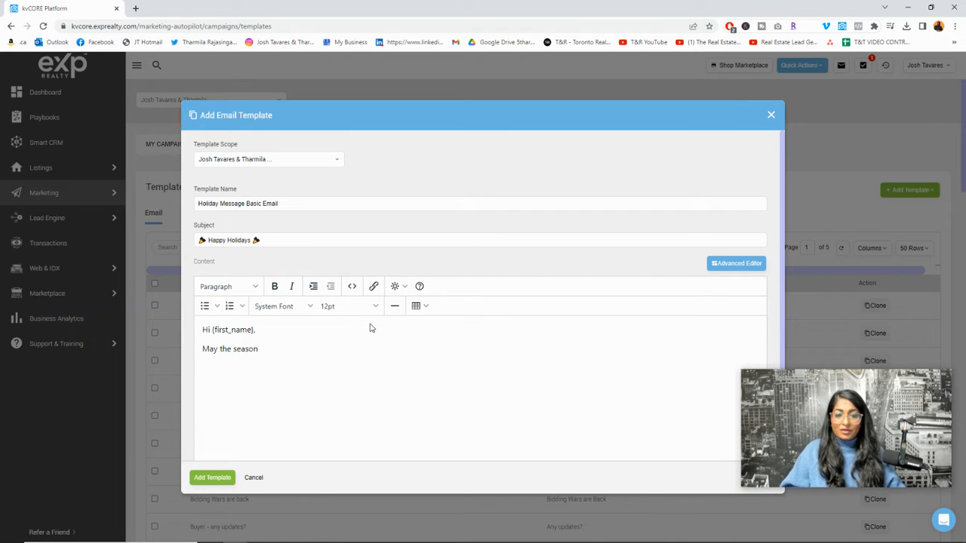
text(bri)
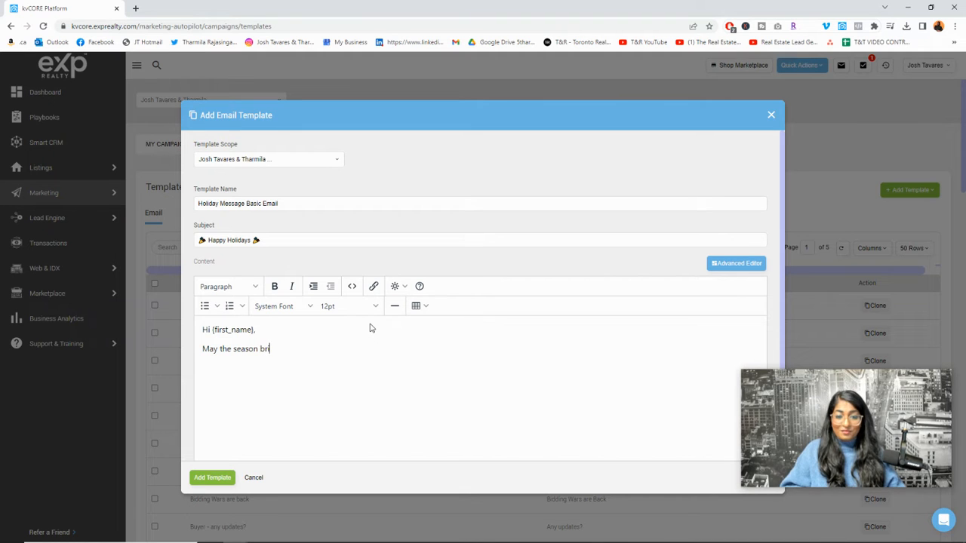
text(ng you comfort and )
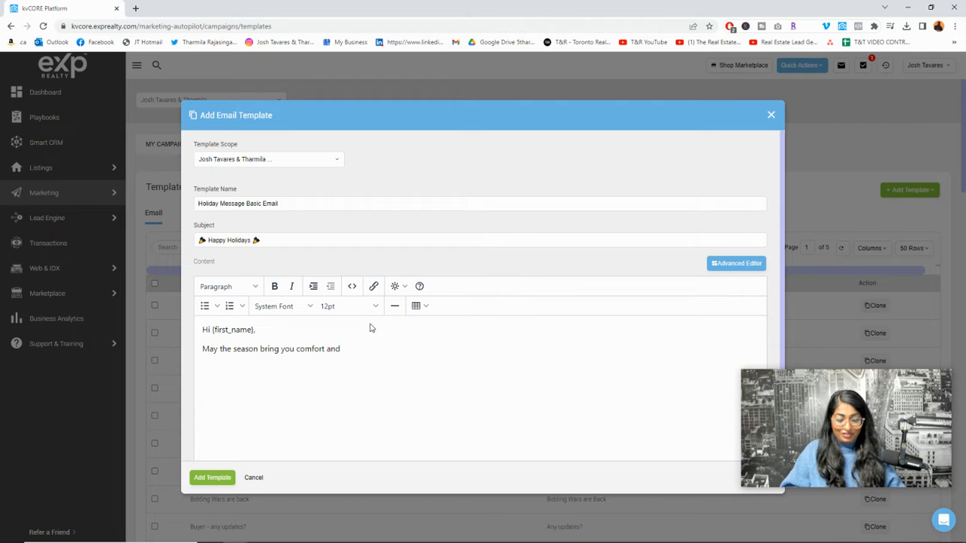
text(joy)
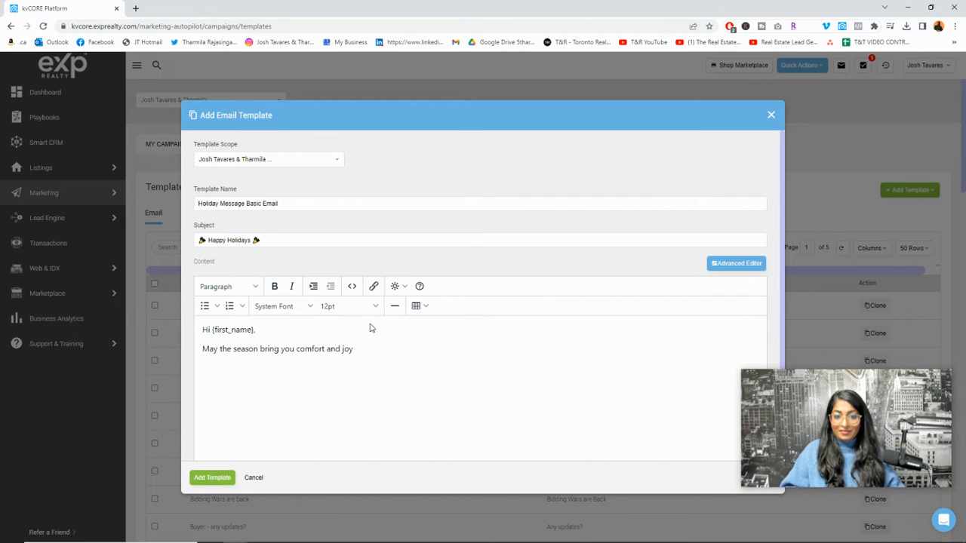
text( duri)
key(BackSpace)
key(BackSpace)
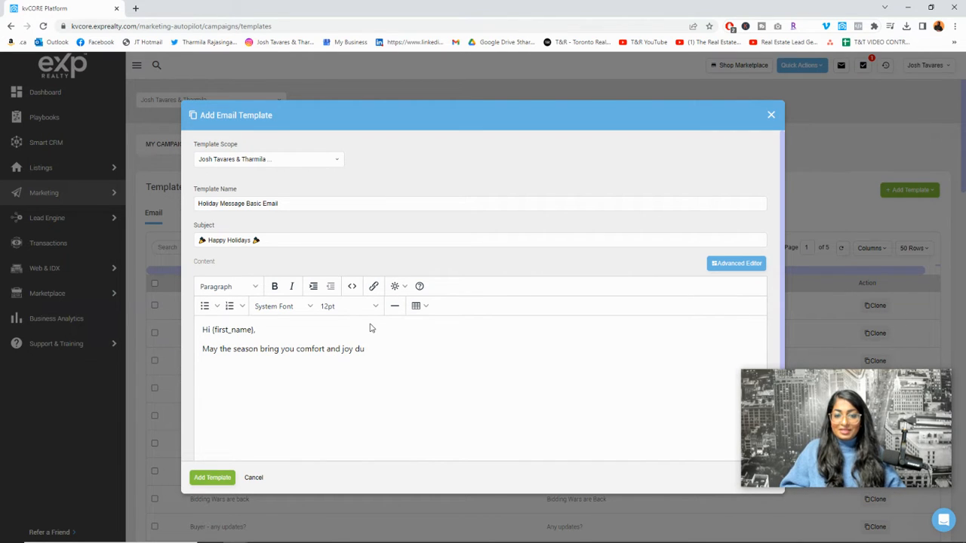
key(BackSpace)
key(BackSpace)
key(BackSpace)
text(.)
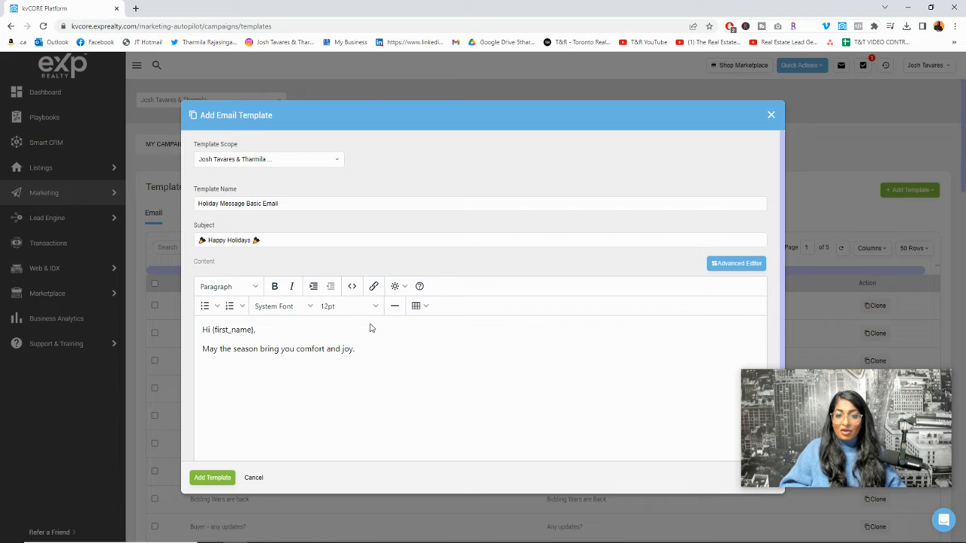
Continue the message paragraph with the sentence "Wishing you and your family a wonderful holiday."
text( W)
key(BackSpace)
text(Wishi)
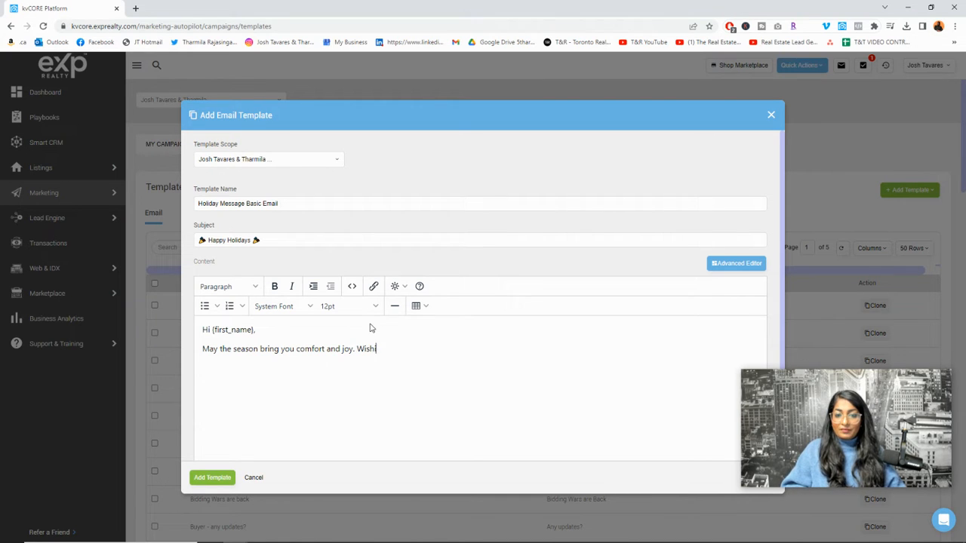
text(ng your)
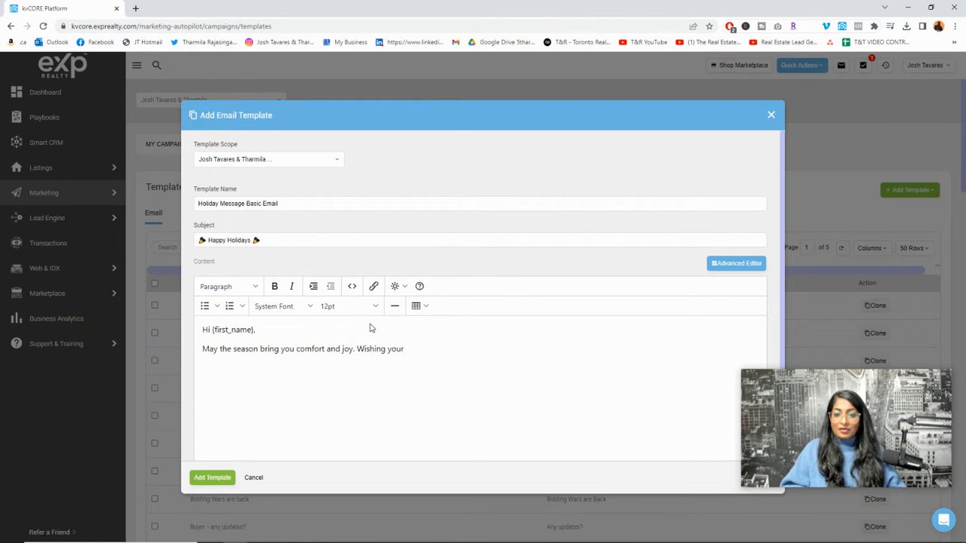
text( and)
key(BackSpace)
key(BackSpace)
key(BackSpace)
key(BackSpace)
key(BackSpace)
text(and)
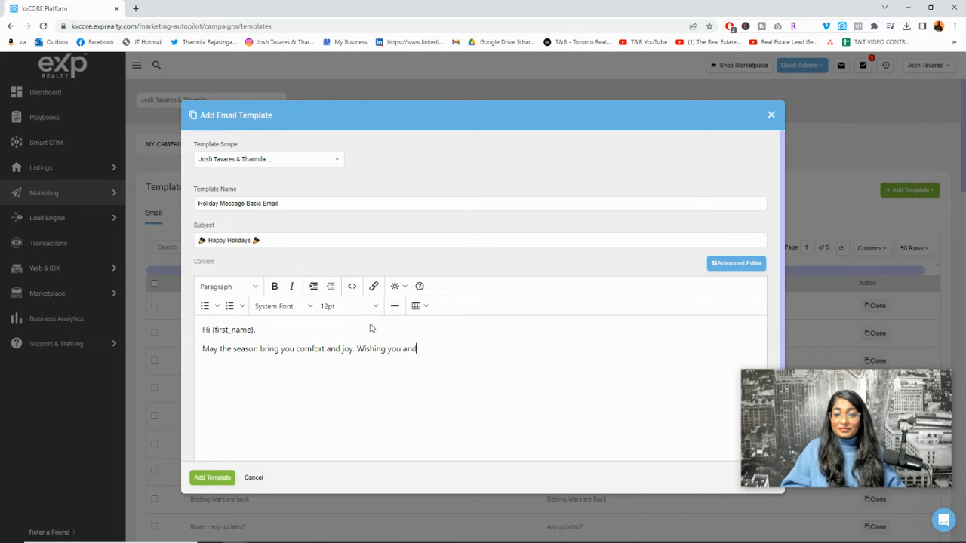
text( your family a w)
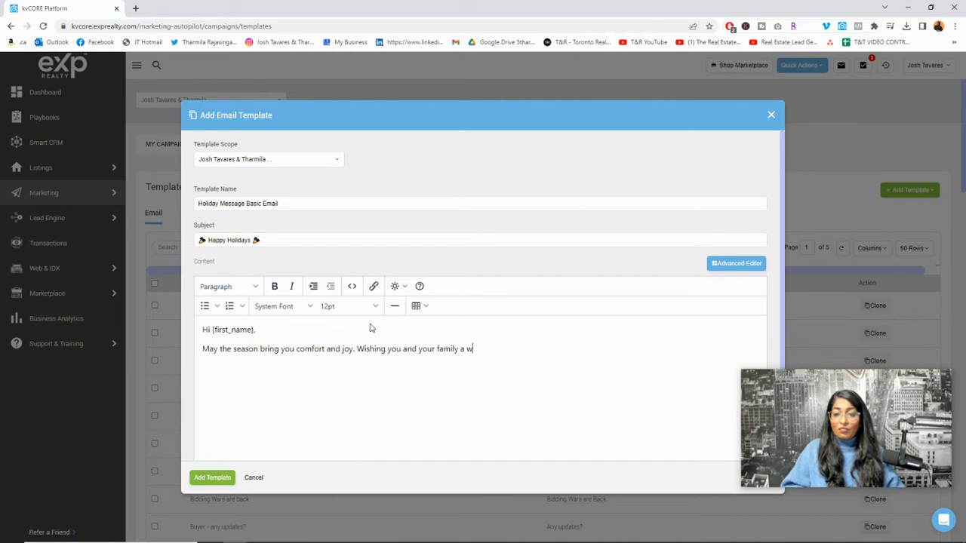
text(onderful )
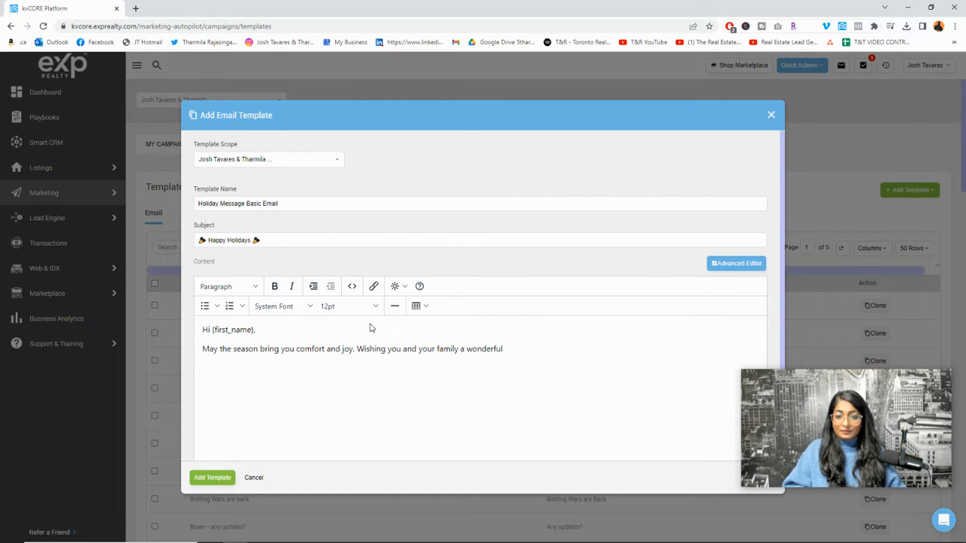
text(holida)
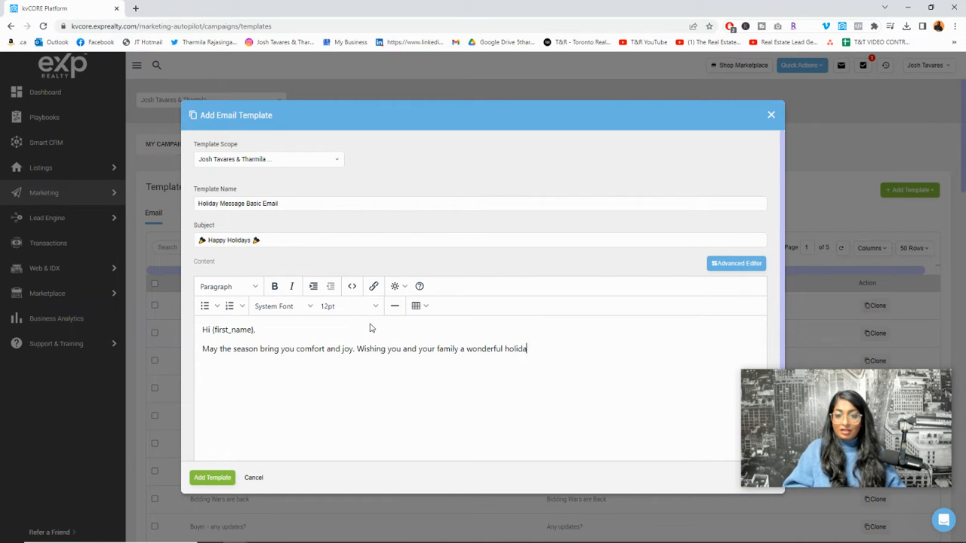
text(y.)
Add a new paragraph below the holiday wishes reading "All the best in 2023!"
key(Return)
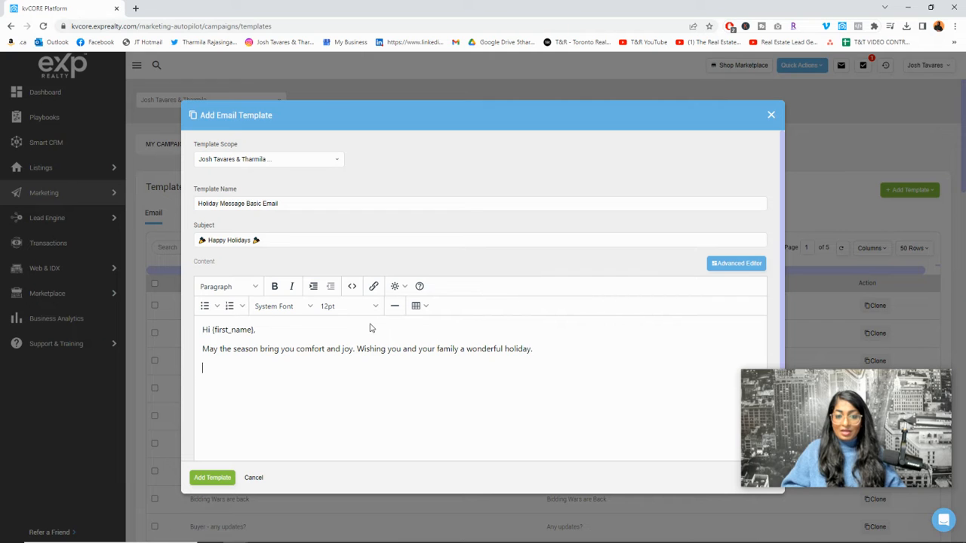
text(All the best)
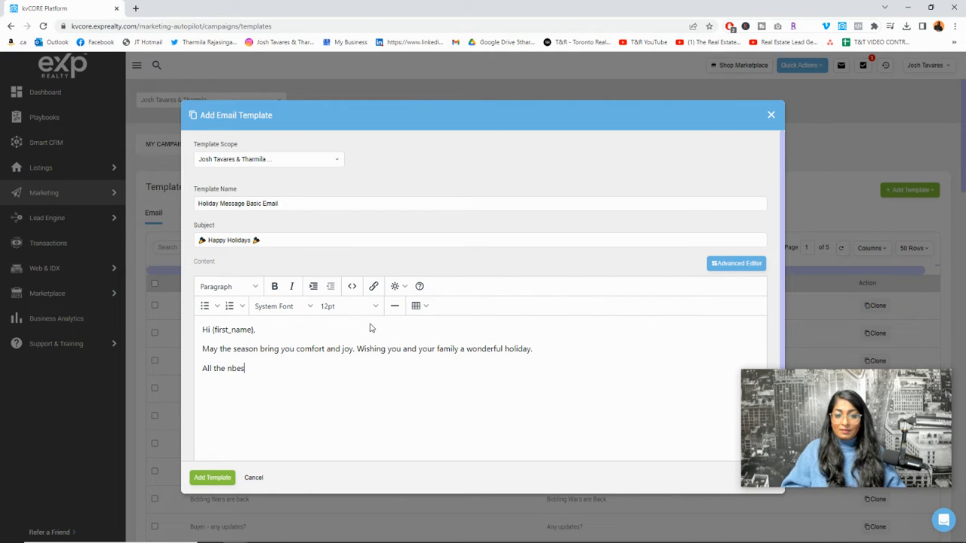
key(BackSpace)
key(BackSpace)
key(BackSpace)
key(BackSpace)
text(best in)
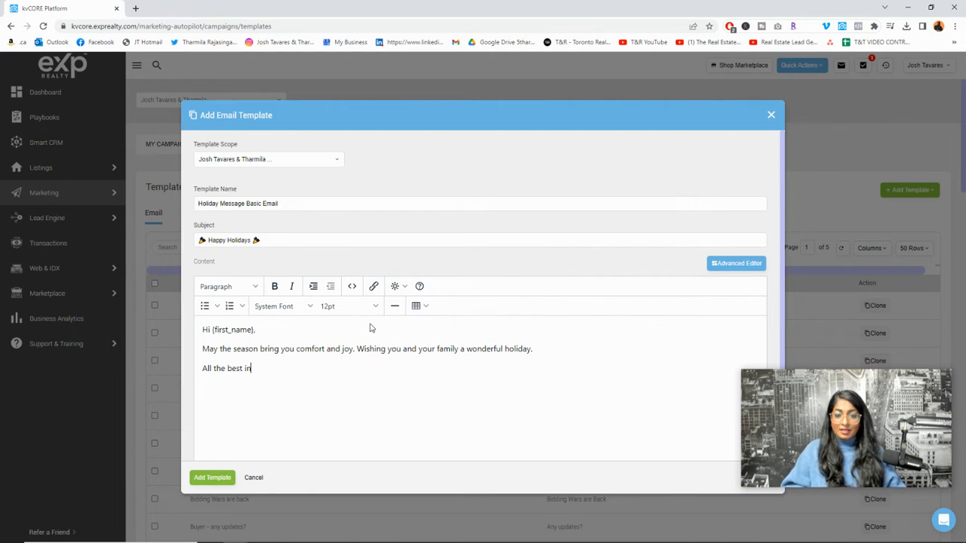
text( 2023!)
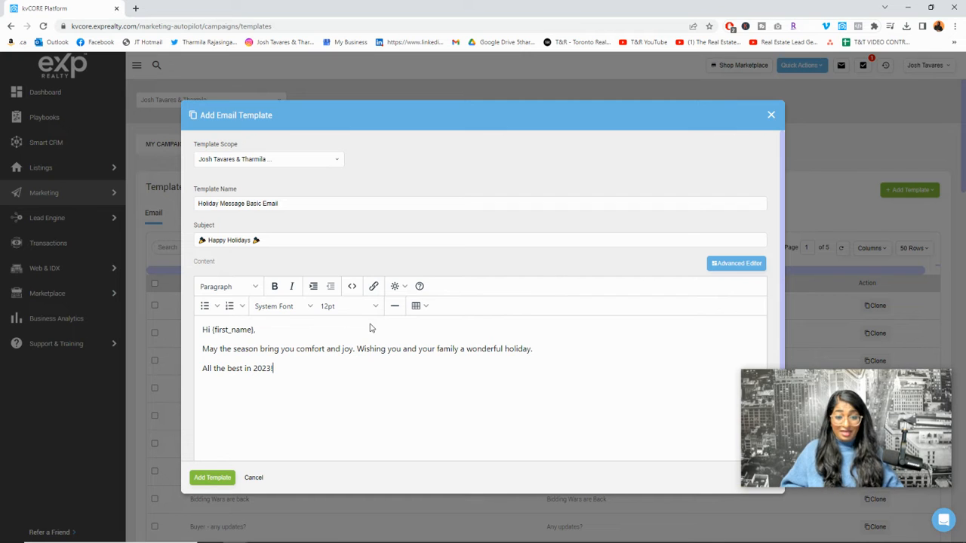
Close the email with "Cheers," and the senders' first names on separate lines
key(Return)
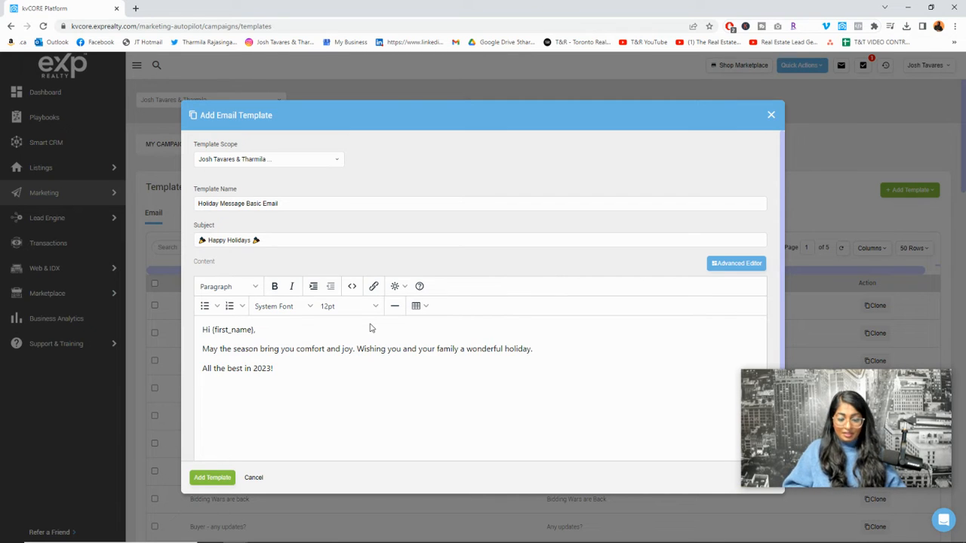
text(Cheers,)
key(Return)
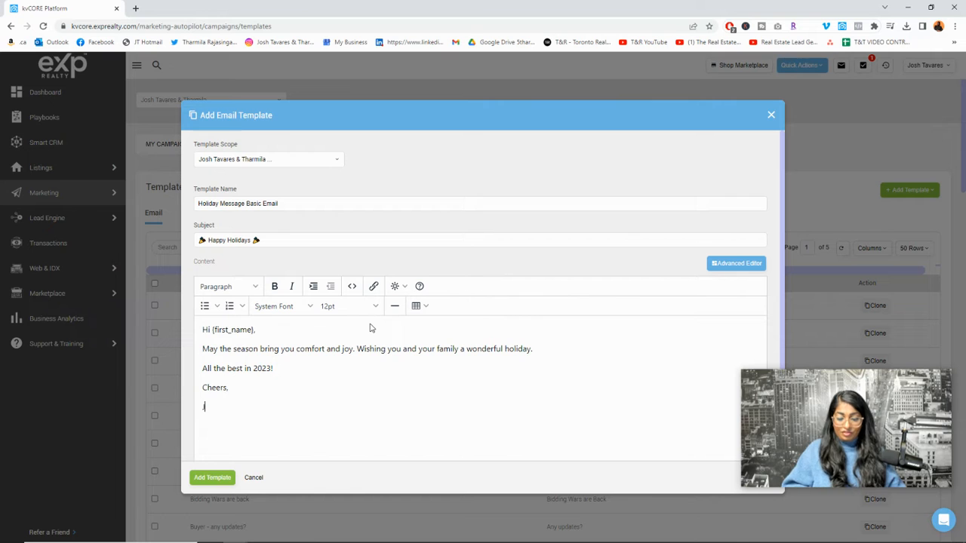
text(Josh & Tharmila)
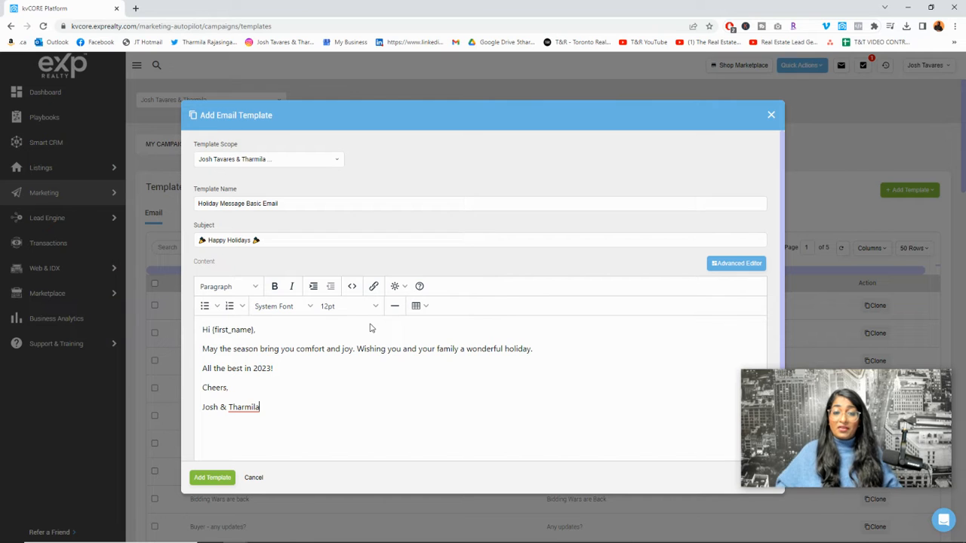
Include the signature in the email and save the new template
scroll(362, 332, down, 2)
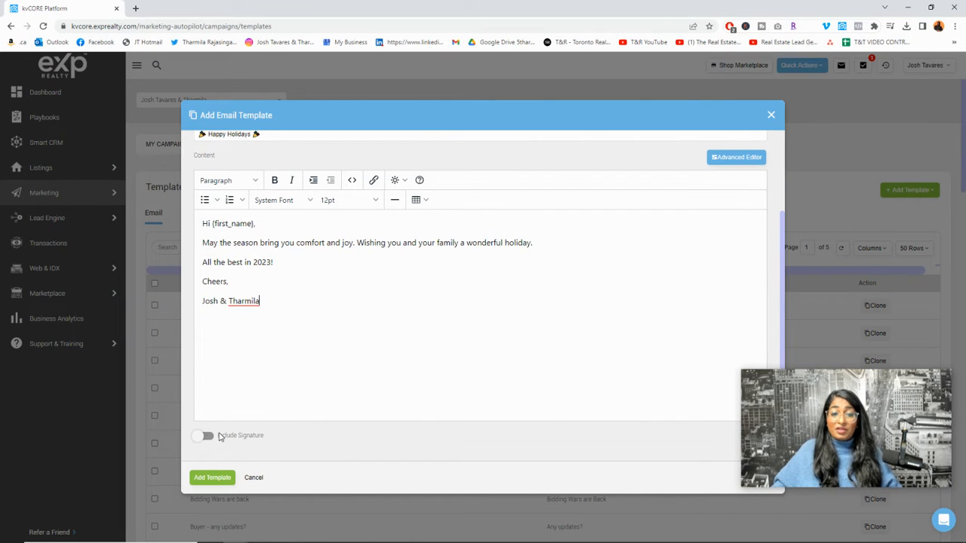
click(209, 437)
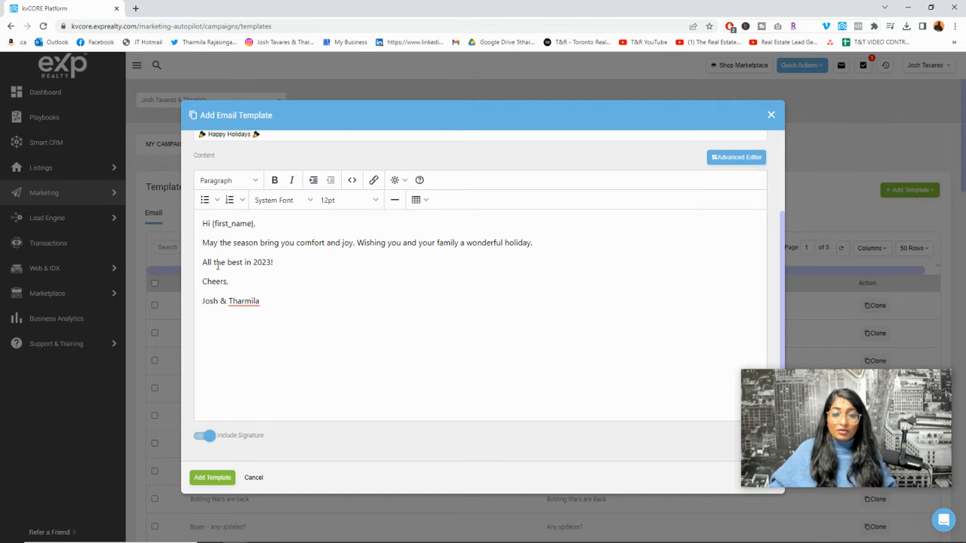
key(ctrl+a)
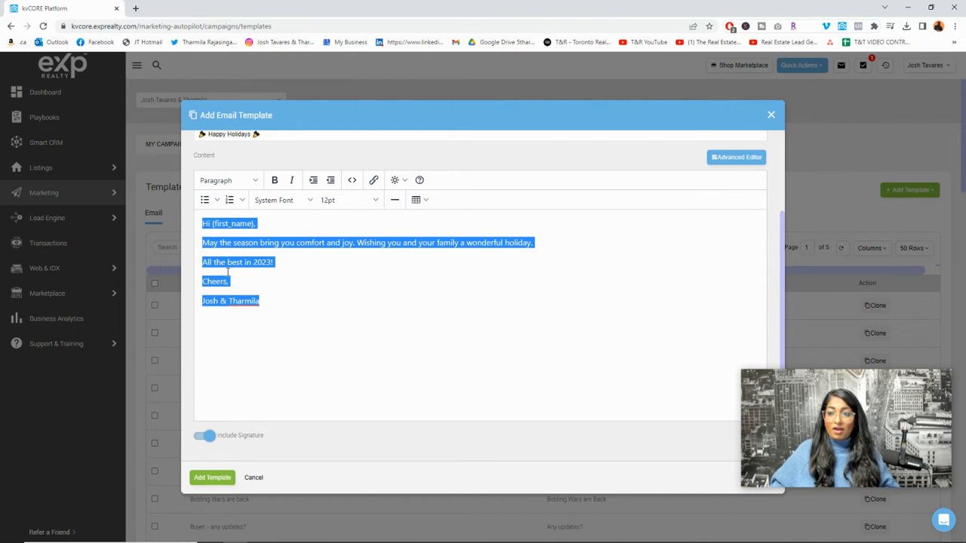
click(299, 329)
scroll(299, 330, up, 3)
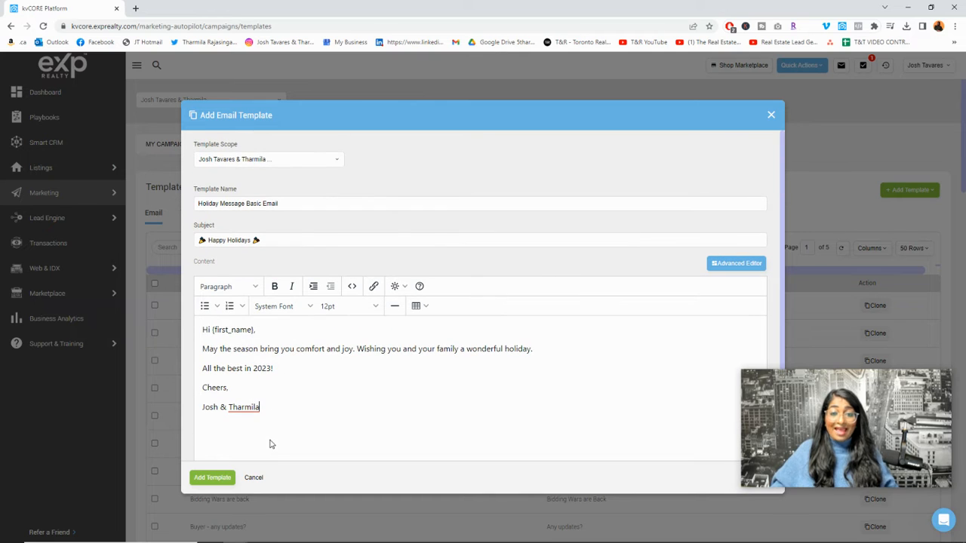
click(219, 479)
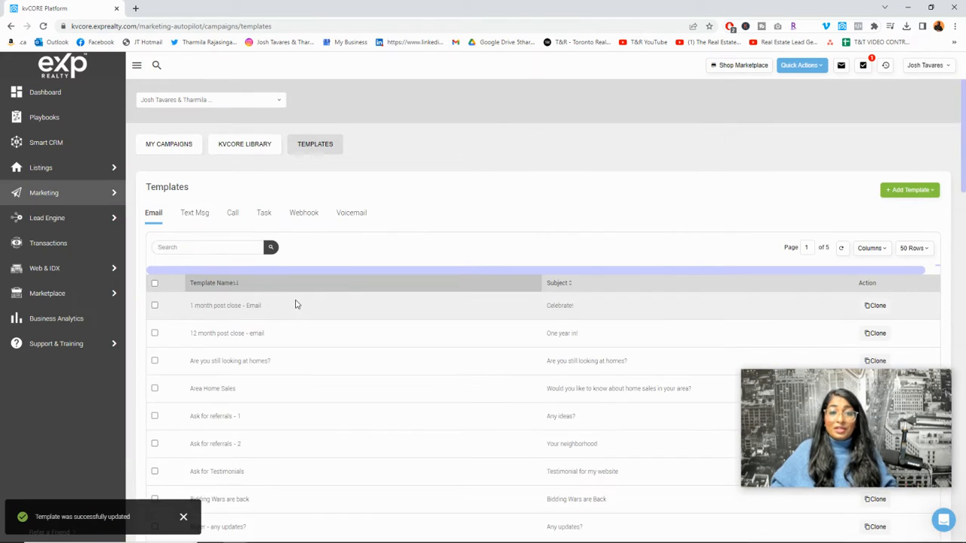
Look through the list of saved email templates
scroll(300, 324, down, 10)
scroll(299, 336, up, 15)
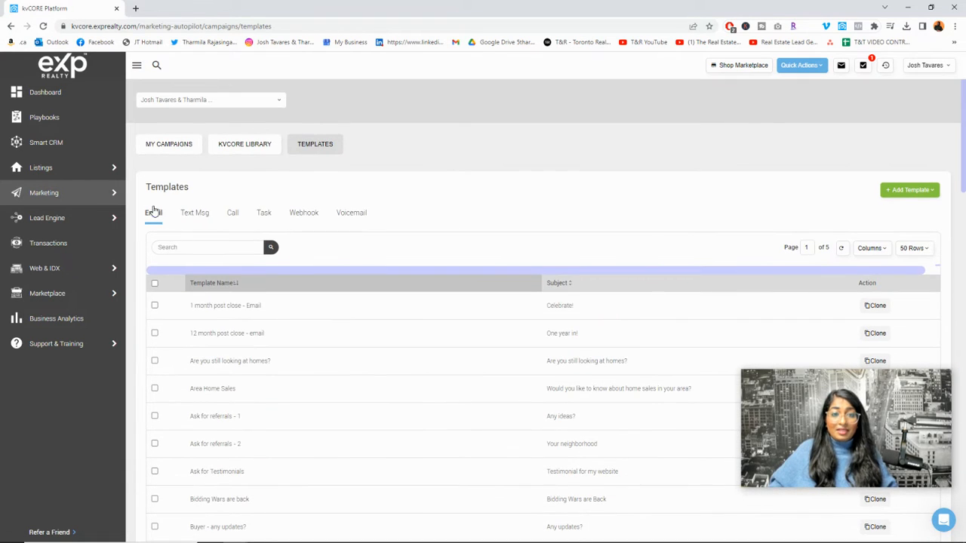
scroll(321, 366, down, 12)
scroll(324, 370, down, 7)
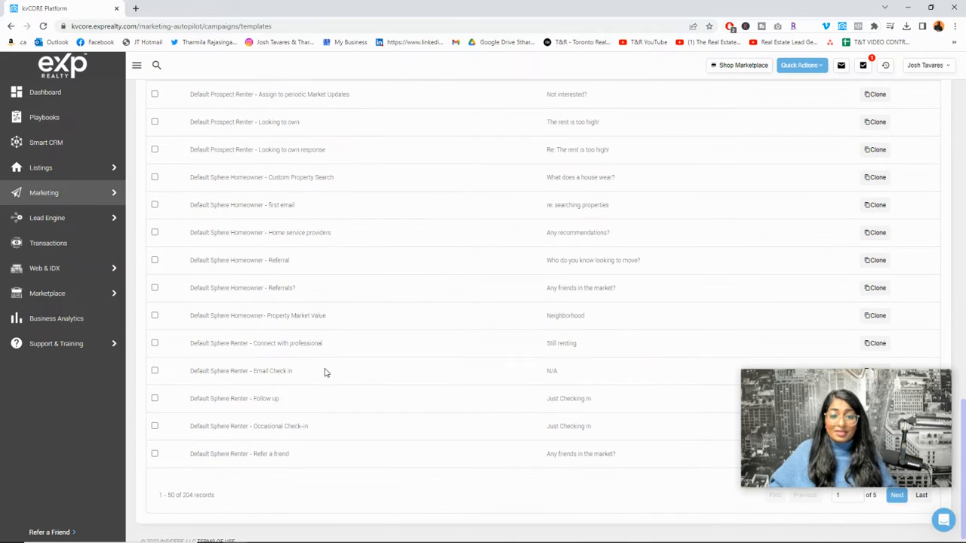
scroll(430, 283, up, 8)
scroll(419, 300, up, 10)
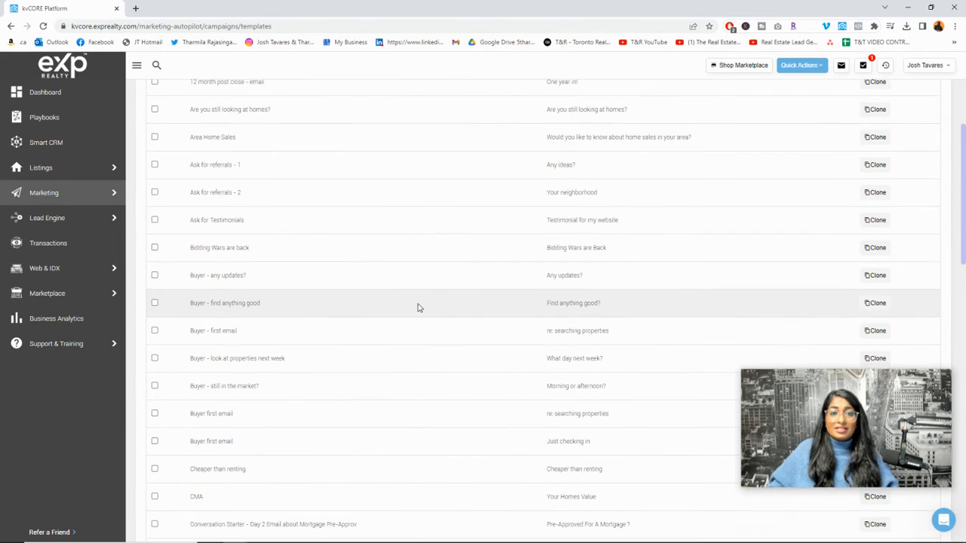
scroll(419, 308, up, 4)
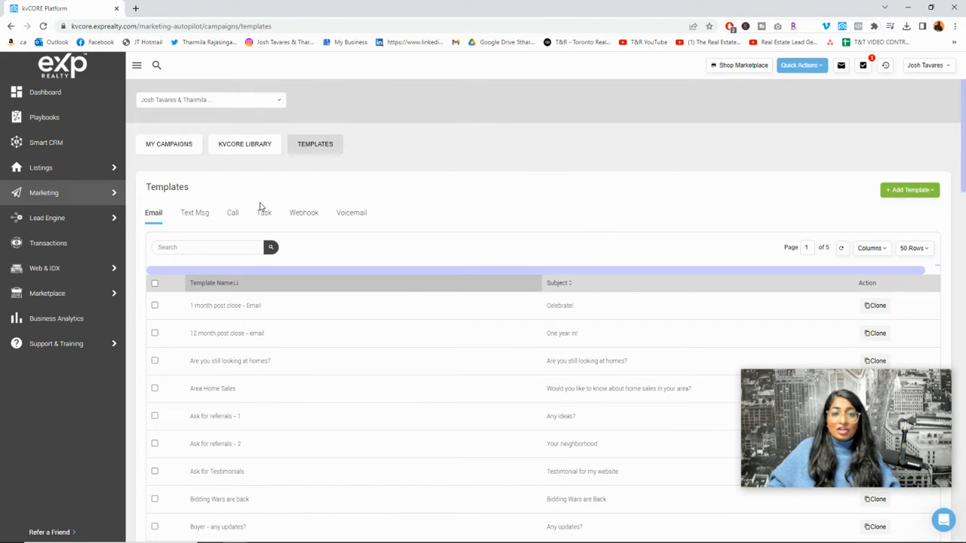
Start another new email template and switch its content to the advanced editor
click(899, 190)
click(898, 212)
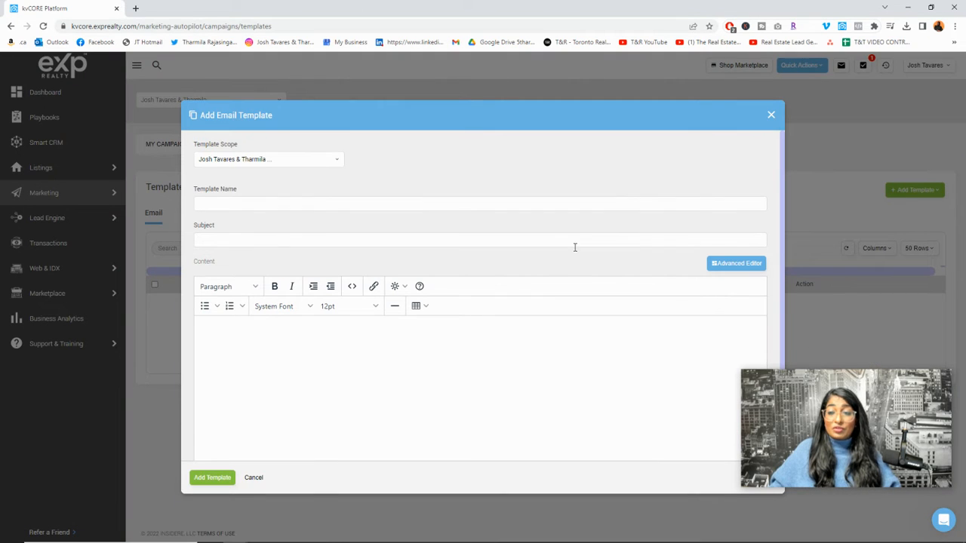
click(735, 266)
click(459, 272)
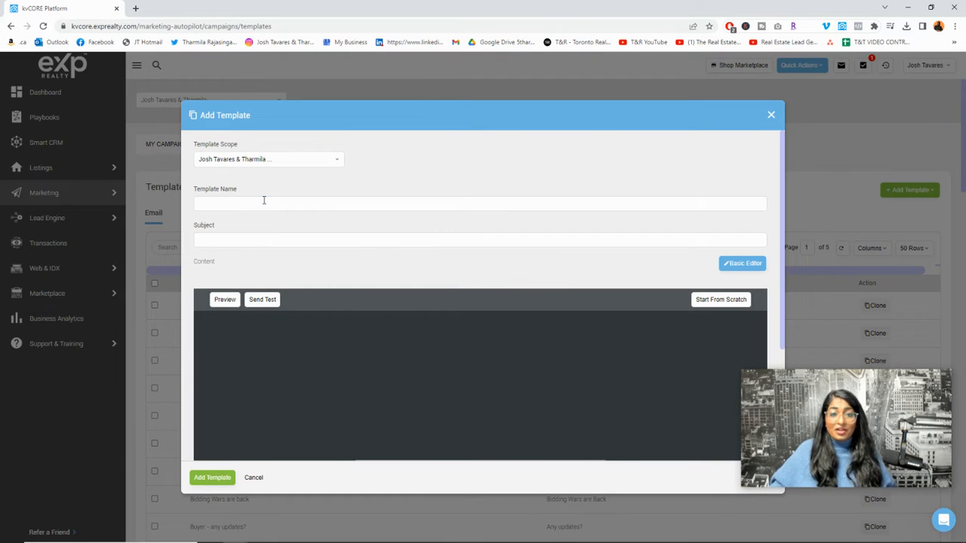
Name the new template "Holiday Message Advanced Email"
click(264, 200)
text(Holid)
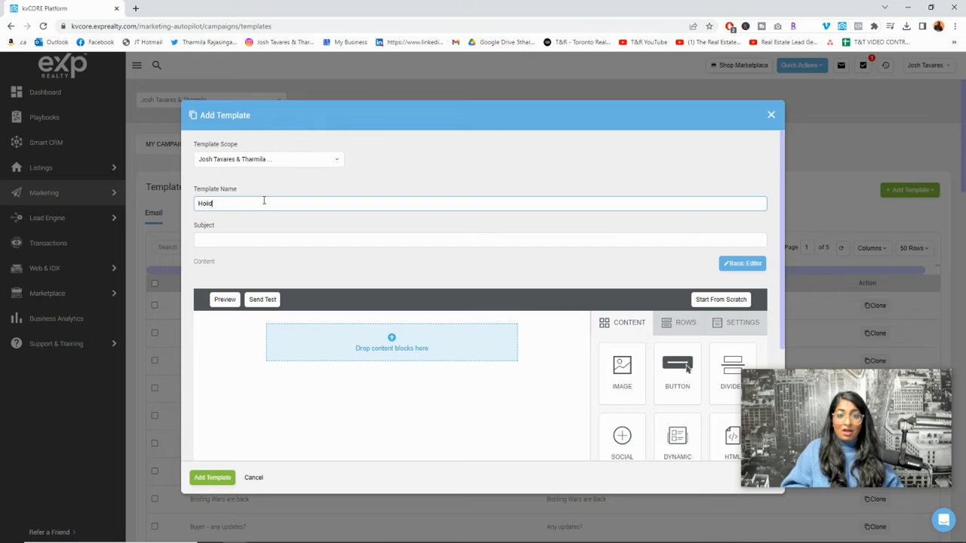
text(ay Message )
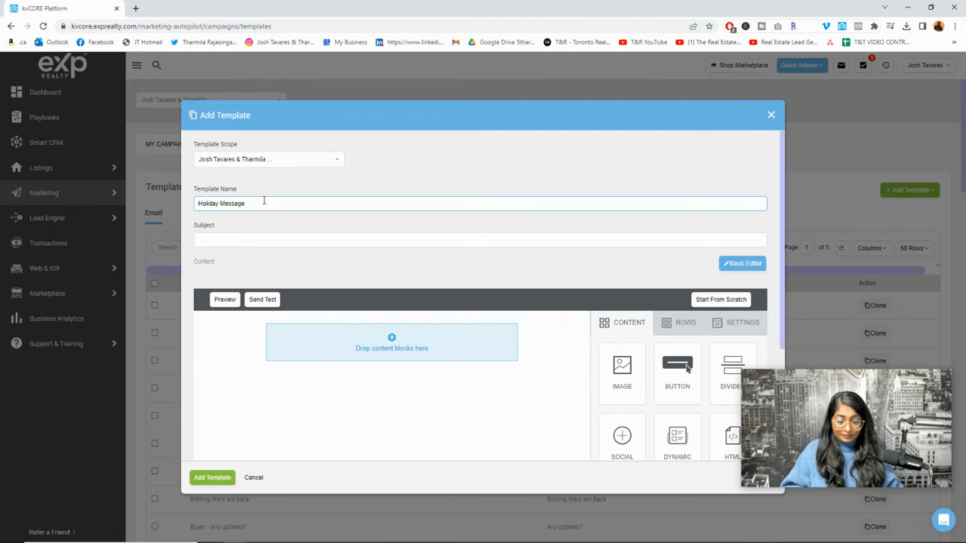
text(Advanced)
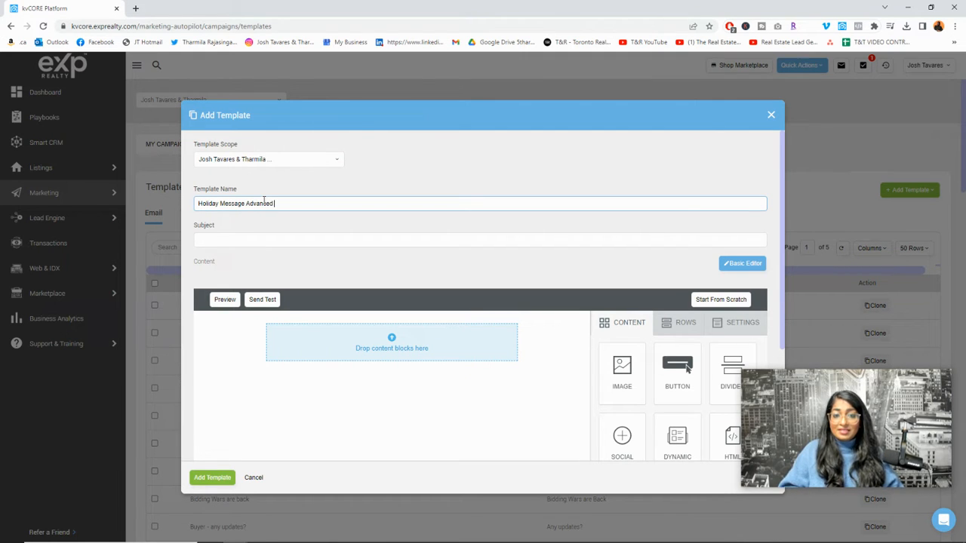
text( Email)
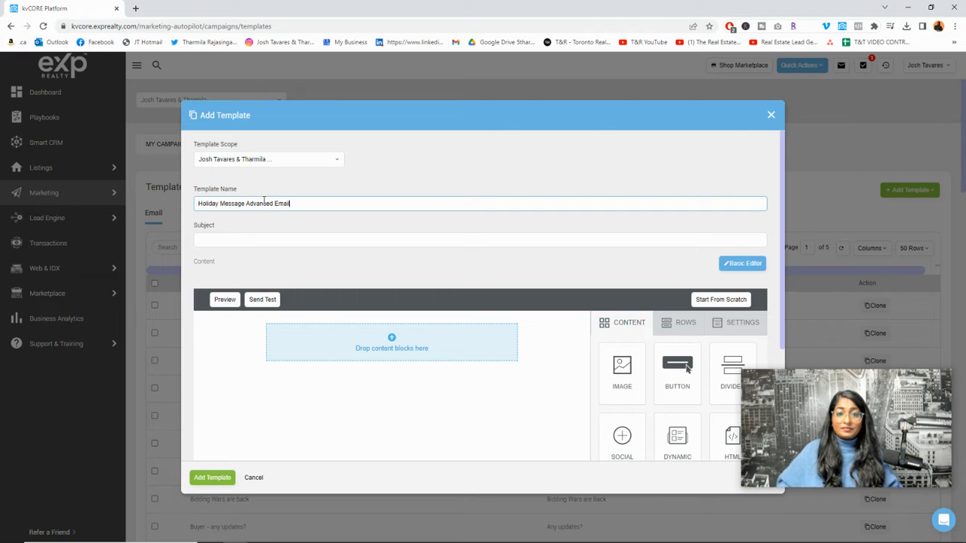
Set the advanced template's subject to "Happy Holidays" followed by a party popper emoji
click(258, 241)
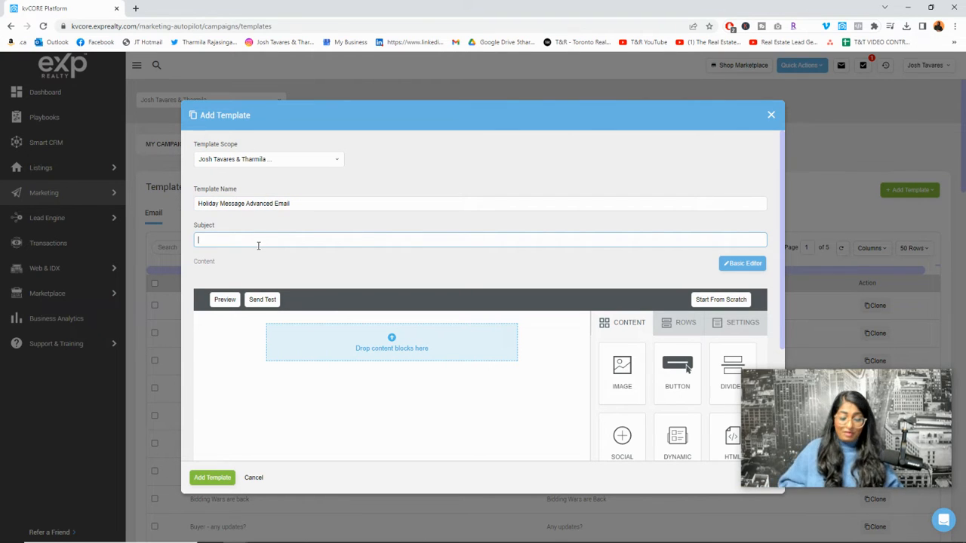
text(Happy Ho)
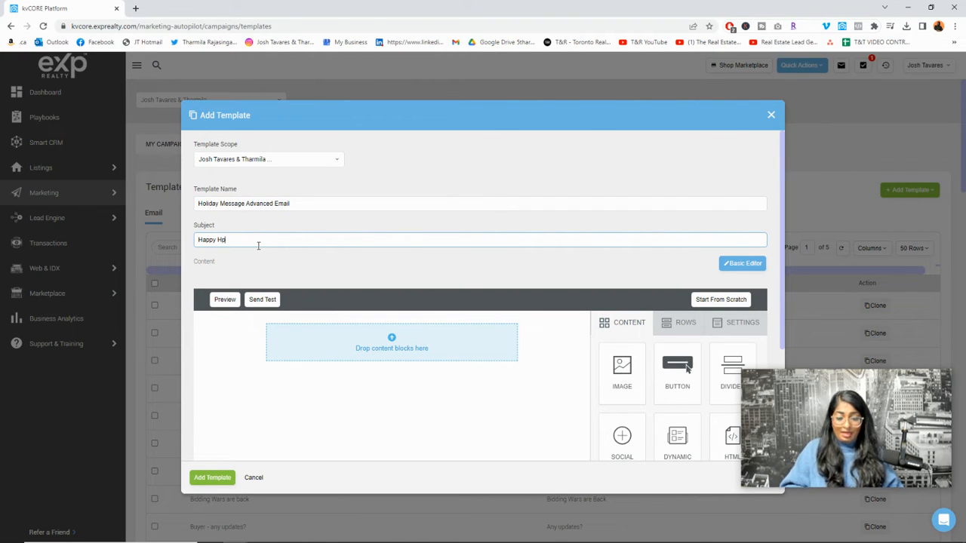
text(l)
key(BackSpace)
key(BackSpace)
text(ol)
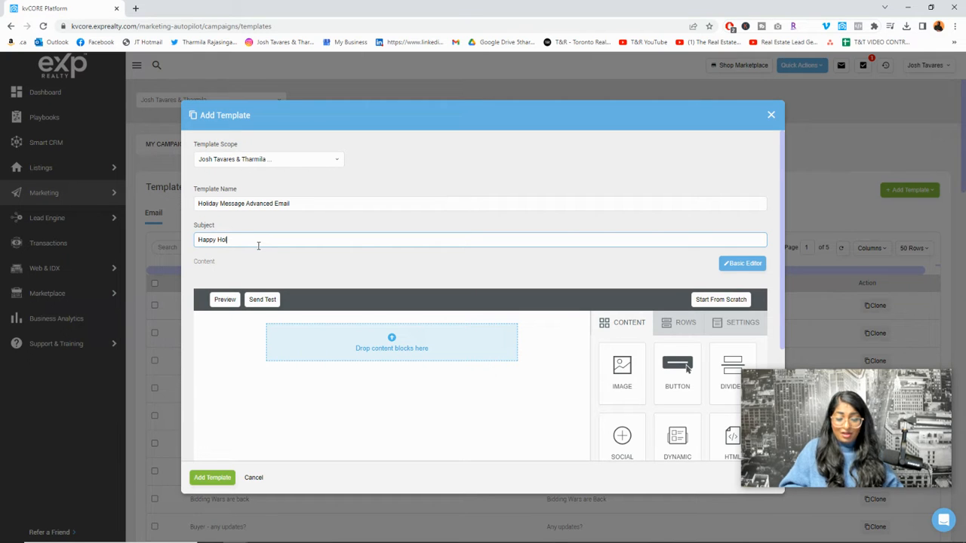
text(idays)
right_click(260, 247)
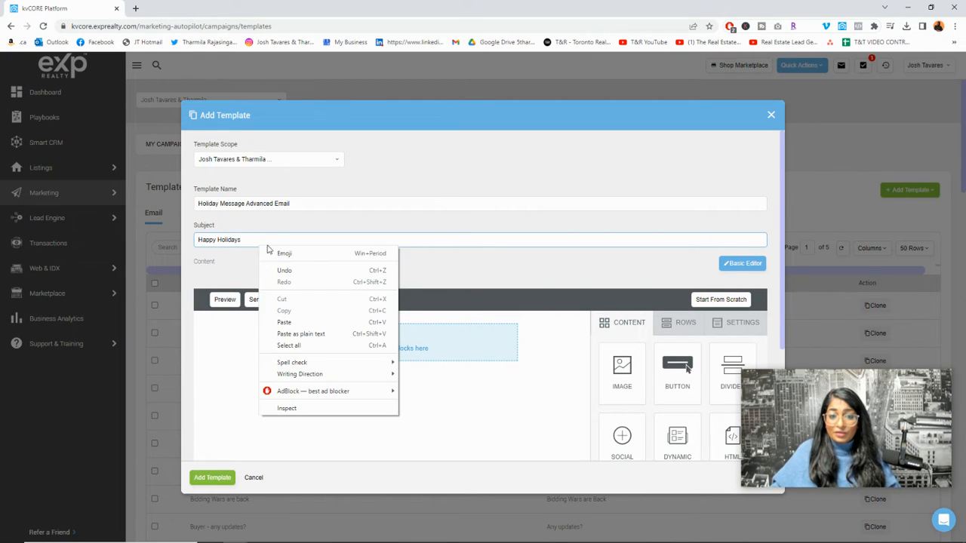
click(269, 253)
click(263, 305)
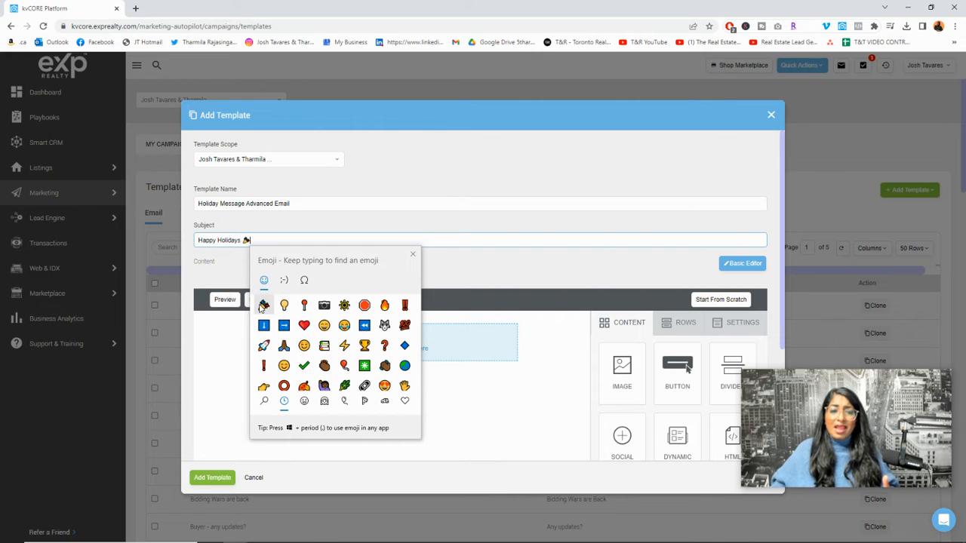
click(238, 345)
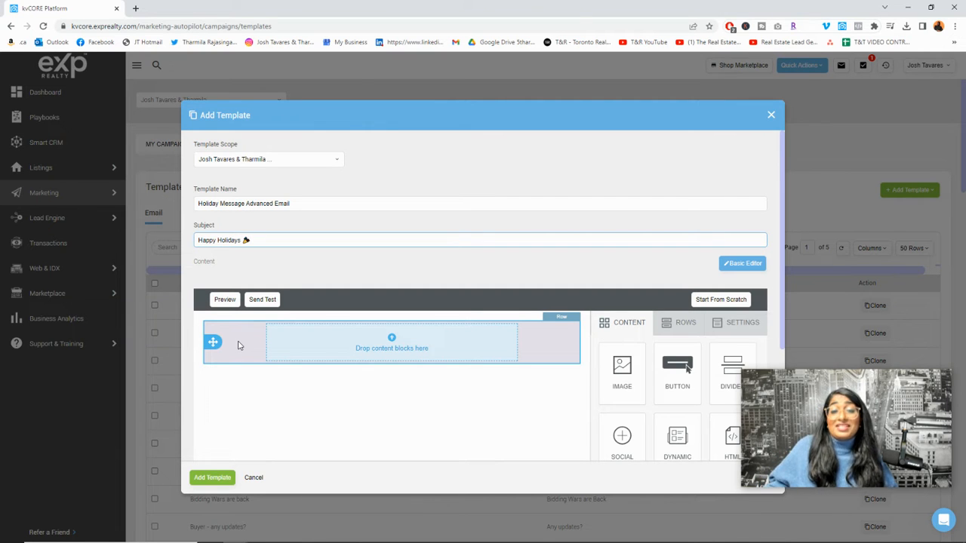
scroll(397, 394, down, 1)
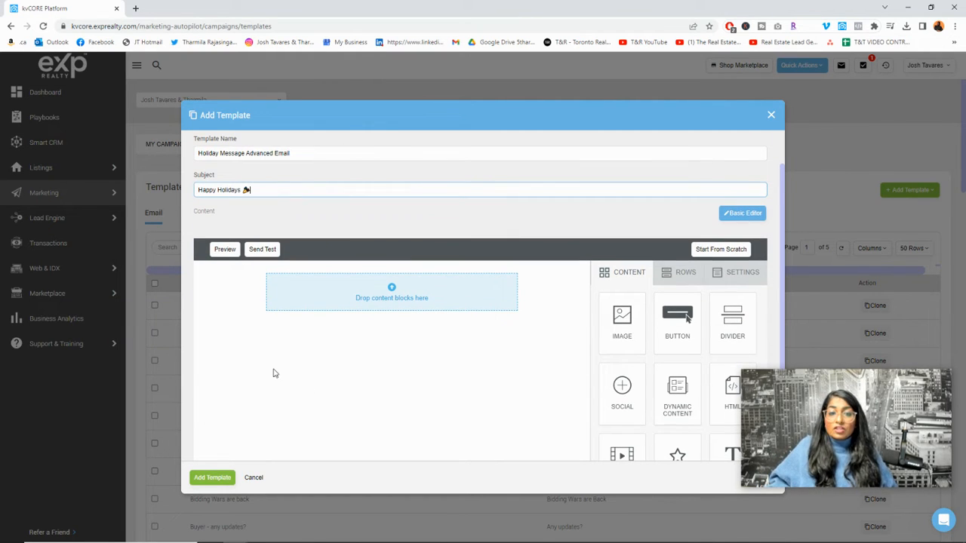
Lay out the email with a narrow-plus-wide two-column row on top and two more single-column rows below the existing one
scroll(364, 341, down, 1)
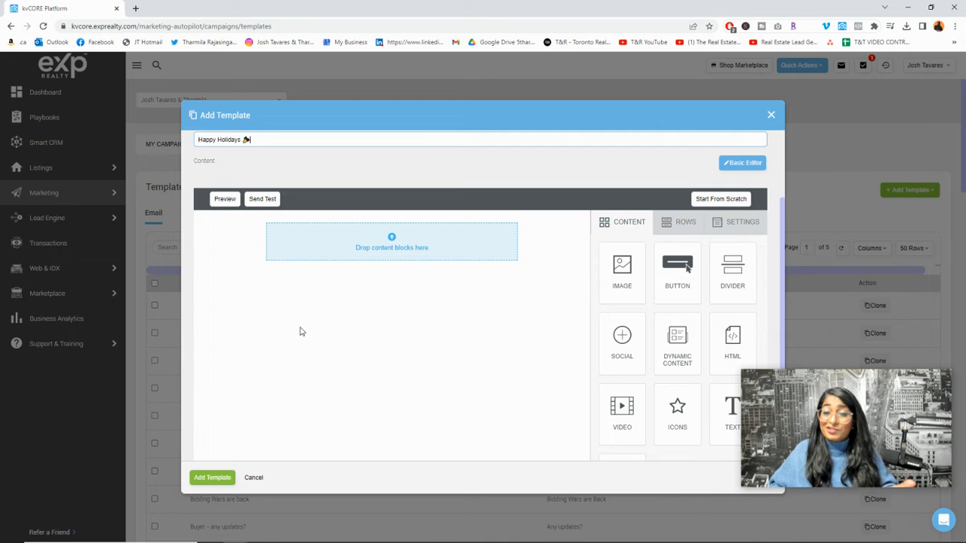
click(681, 222)
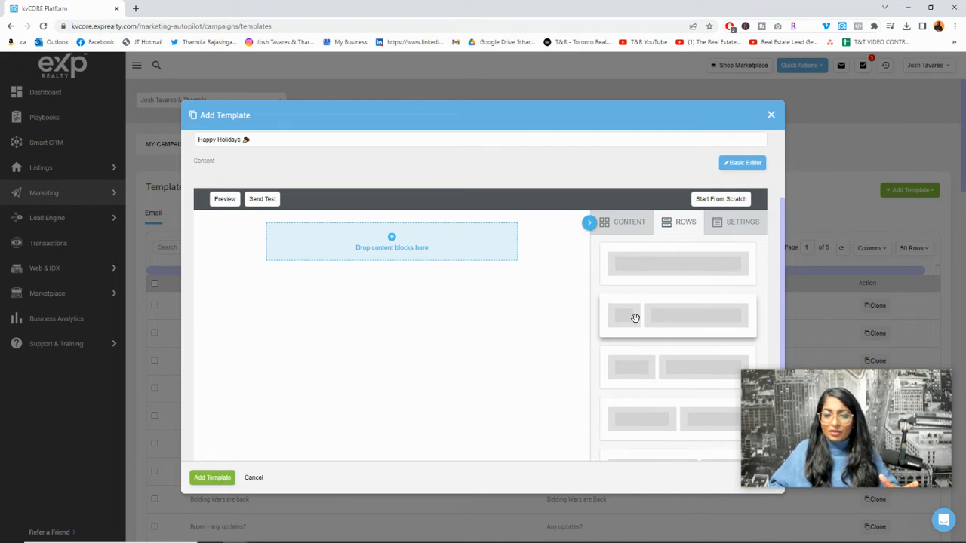
drag(636, 318, 380, 240)
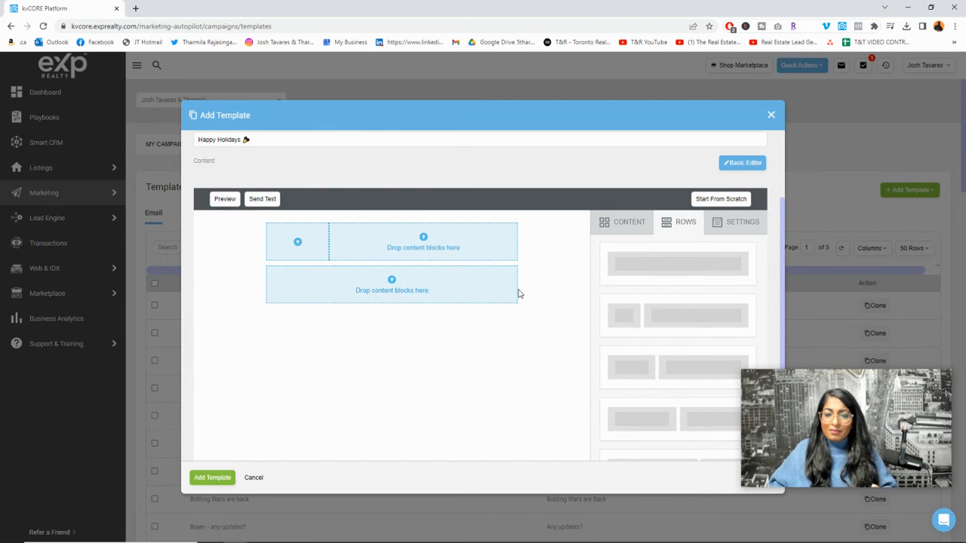
drag(654, 263, 370, 304)
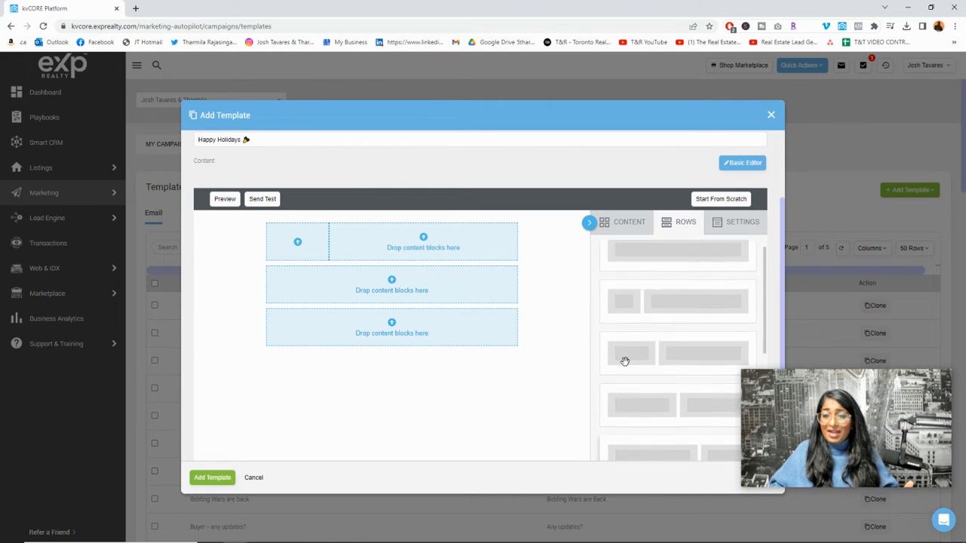
drag(664, 267, 408, 351)
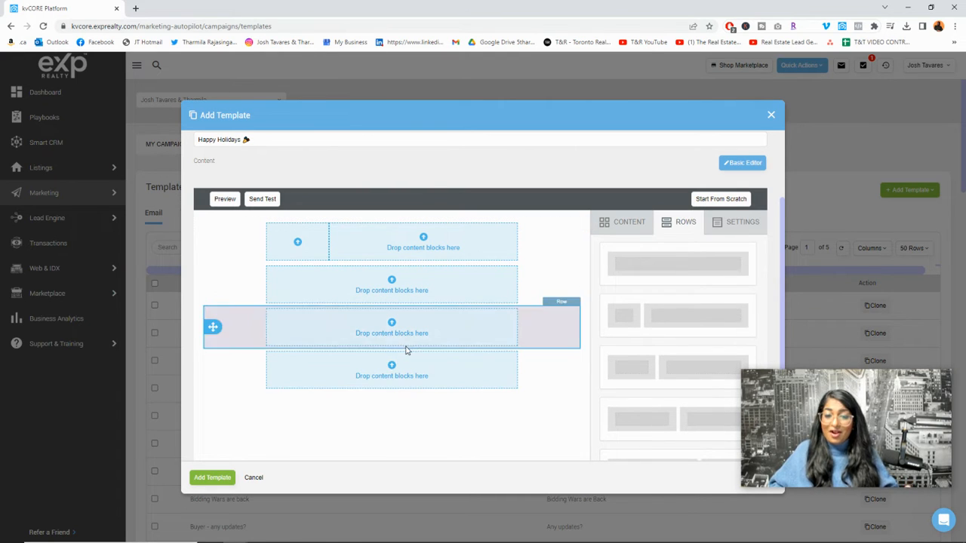
Add an image block to the narrow column and a text block to the wide column of the first row
click(598, 222)
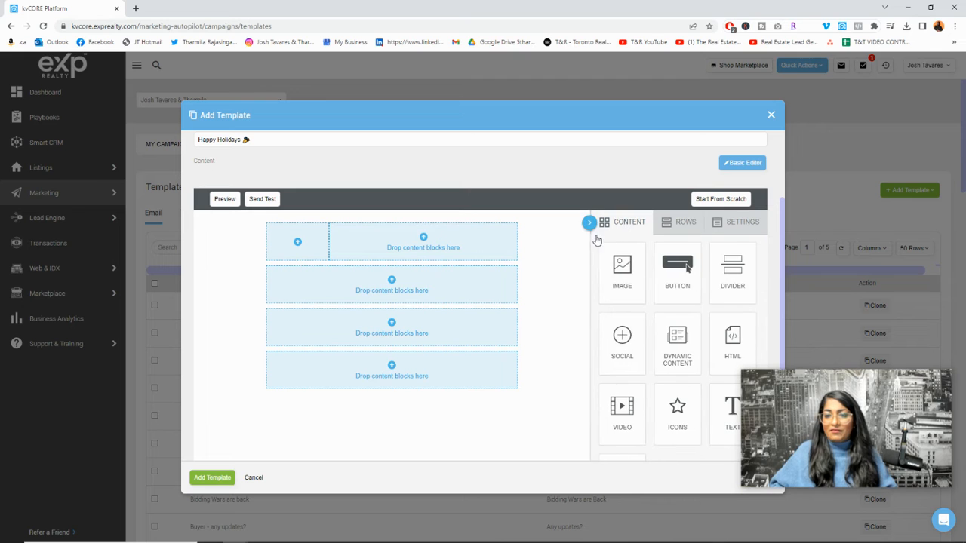
drag(621, 268, 298, 243)
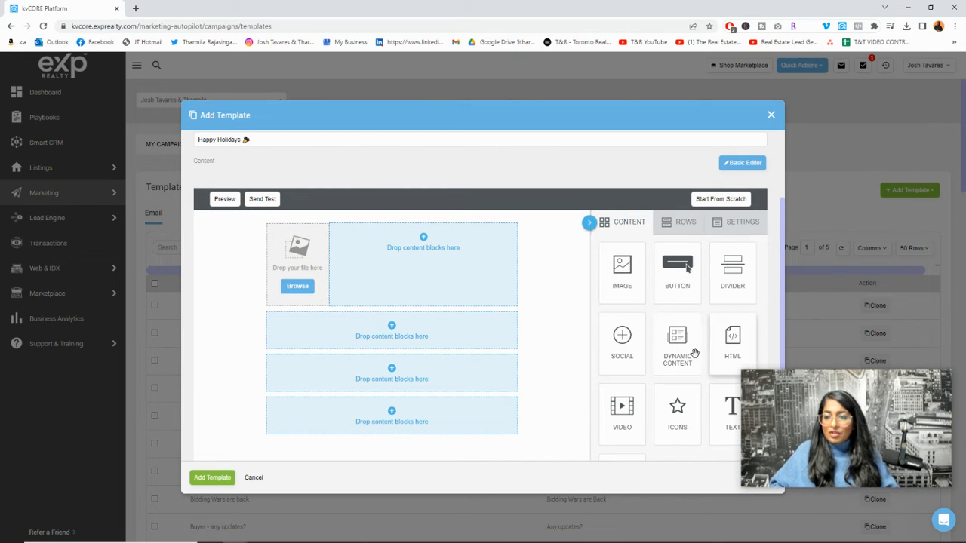
drag(725, 406, 390, 267)
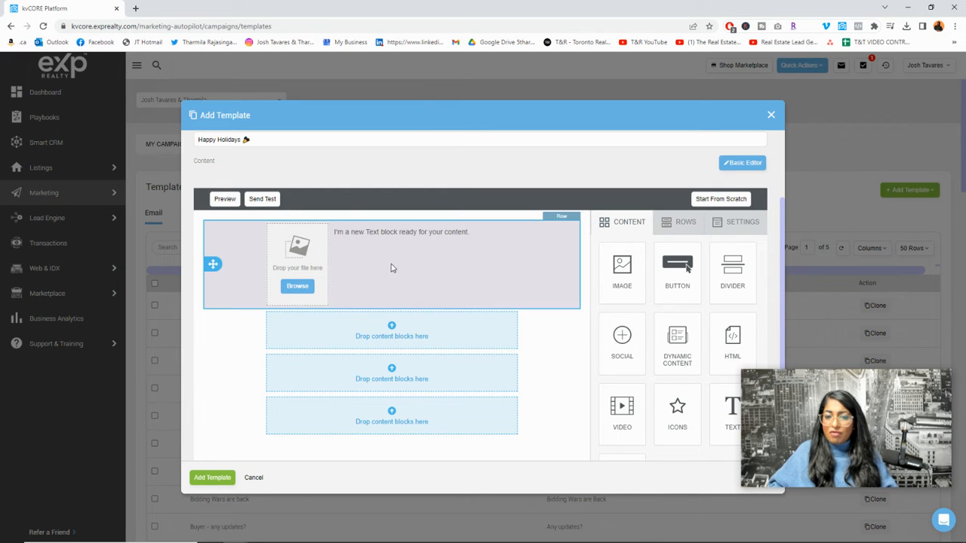
Add a text block to the second row, an image block to the third row and a social block to the last row
drag(628, 266, 373, 374)
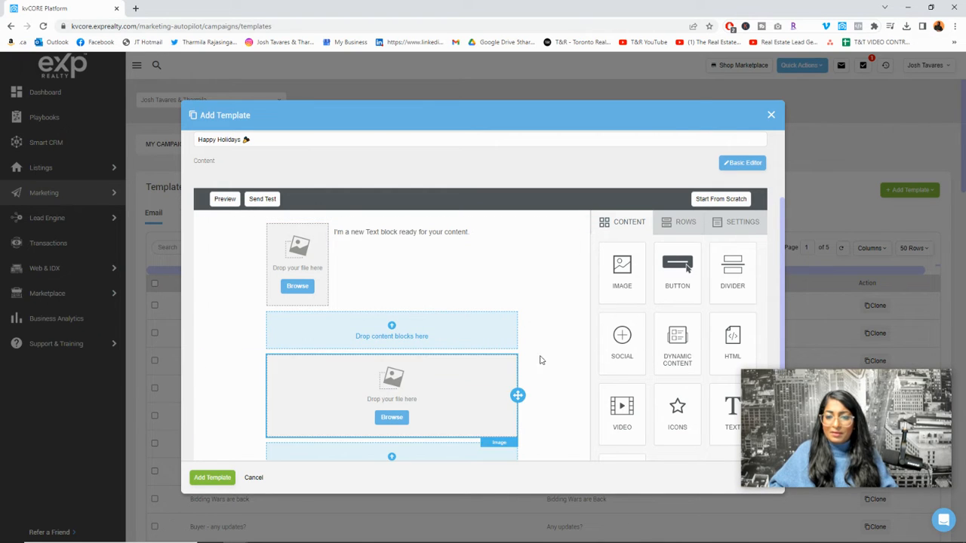
drag(725, 406, 374, 340)
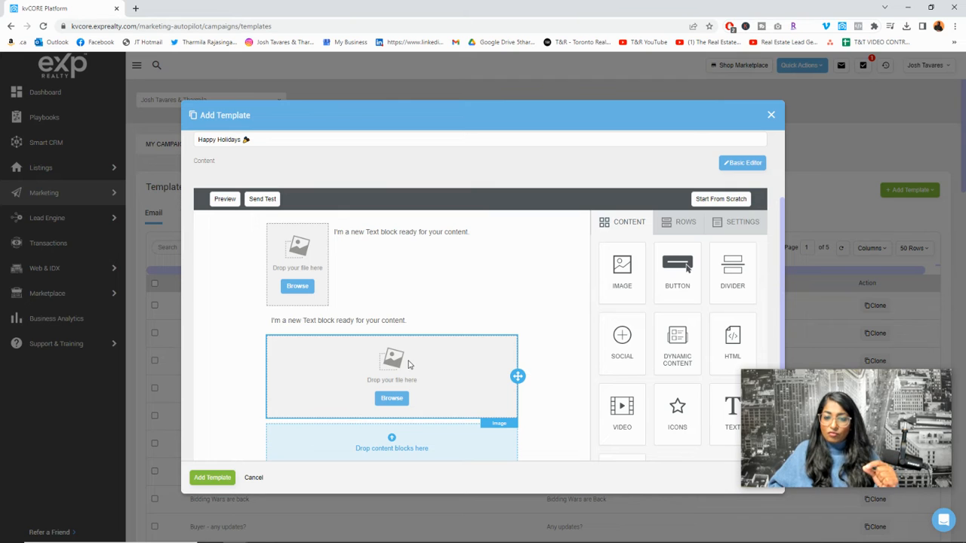
scroll(408, 365, down, 1)
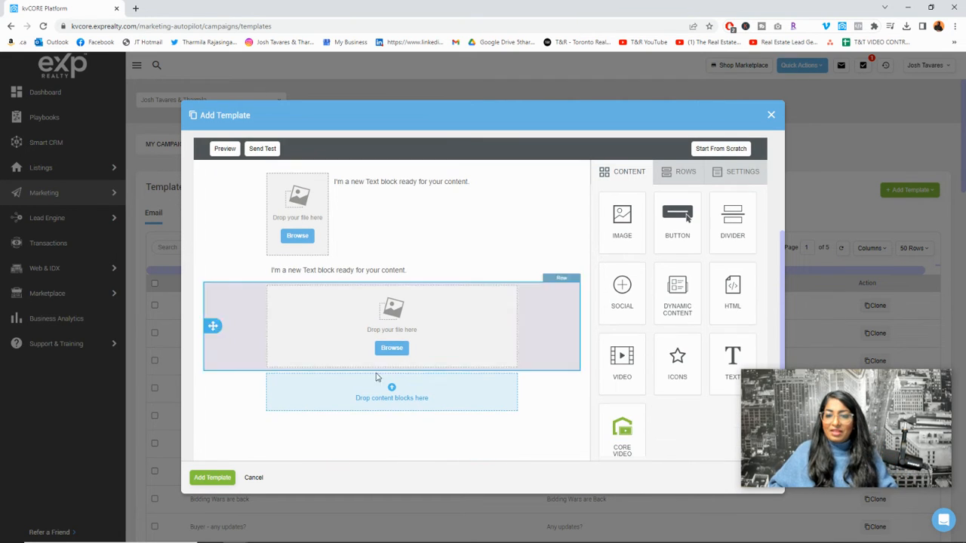
drag(611, 301, 410, 399)
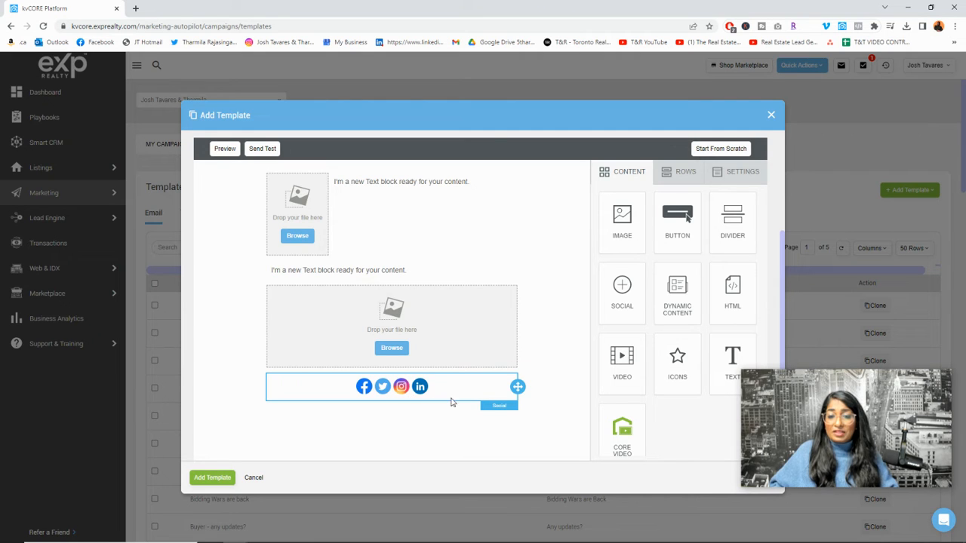
Set the social block's icon collection to the dark circular icons
click(444, 396)
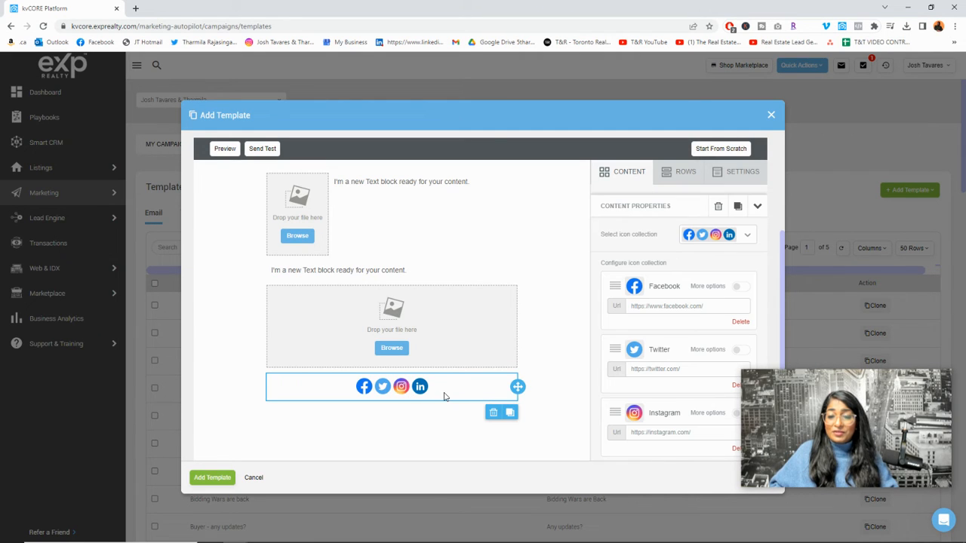
click(743, 238)
click(717, 326)
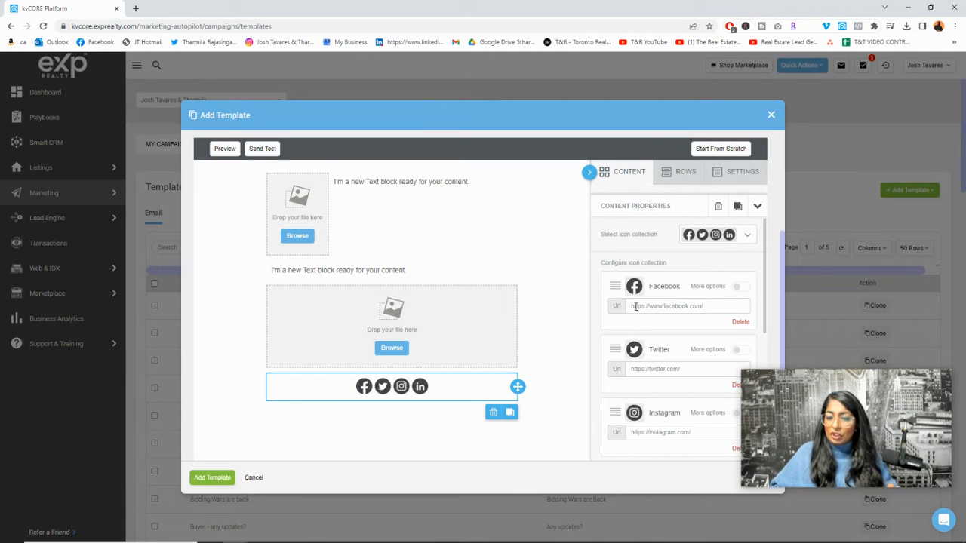
click(748, 236)
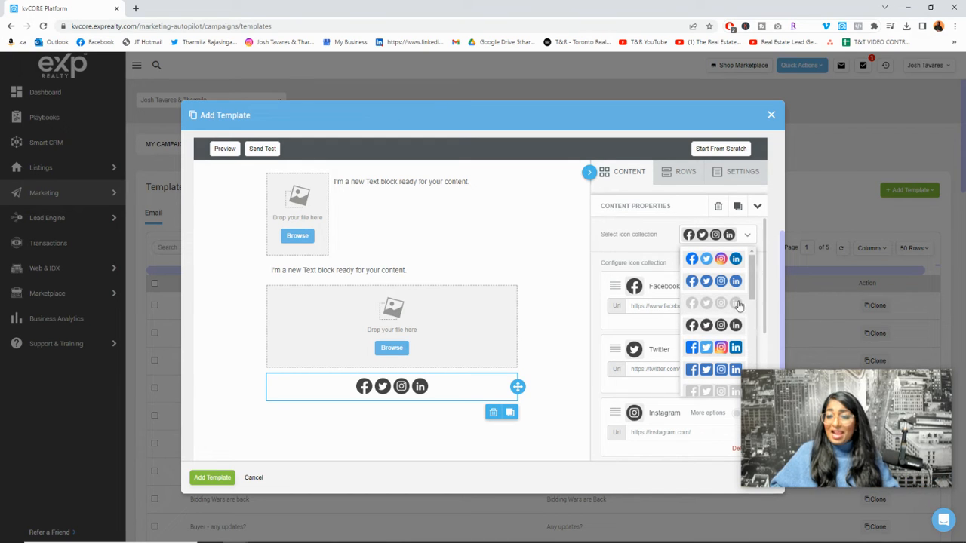
scroll(588, 332, down, 1)
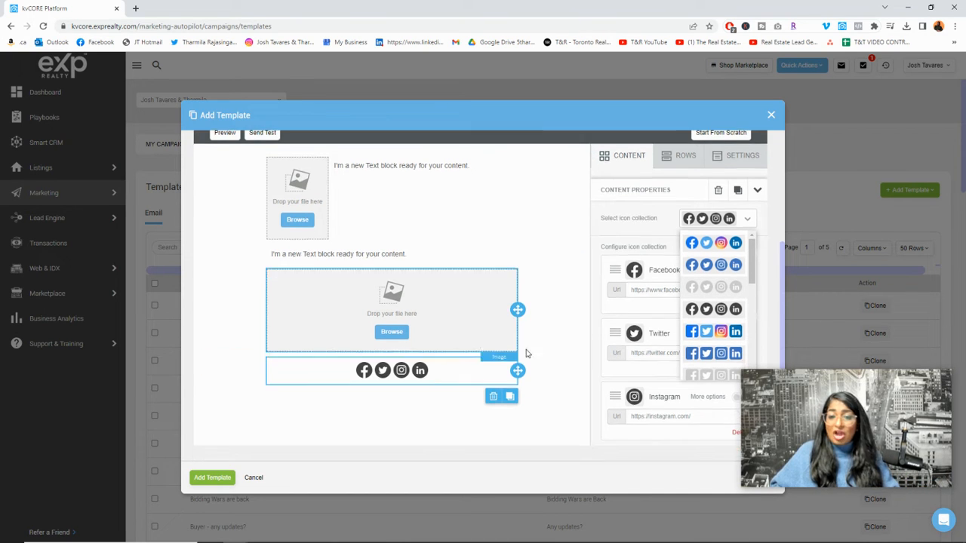
click(562, 337)
click(492, 380)
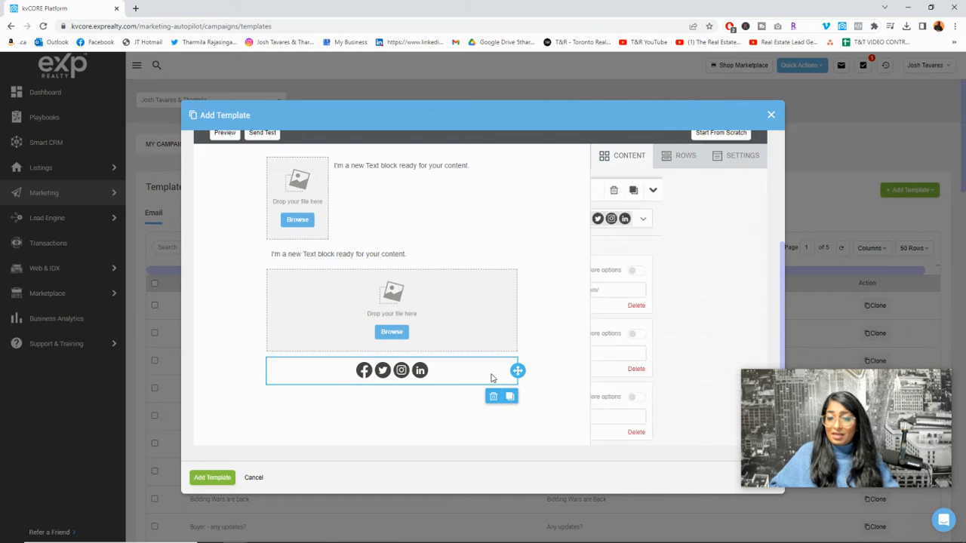
Examine the social block's link settings and the additional icons that can be added to it
scroll(671, 352, down, 1)
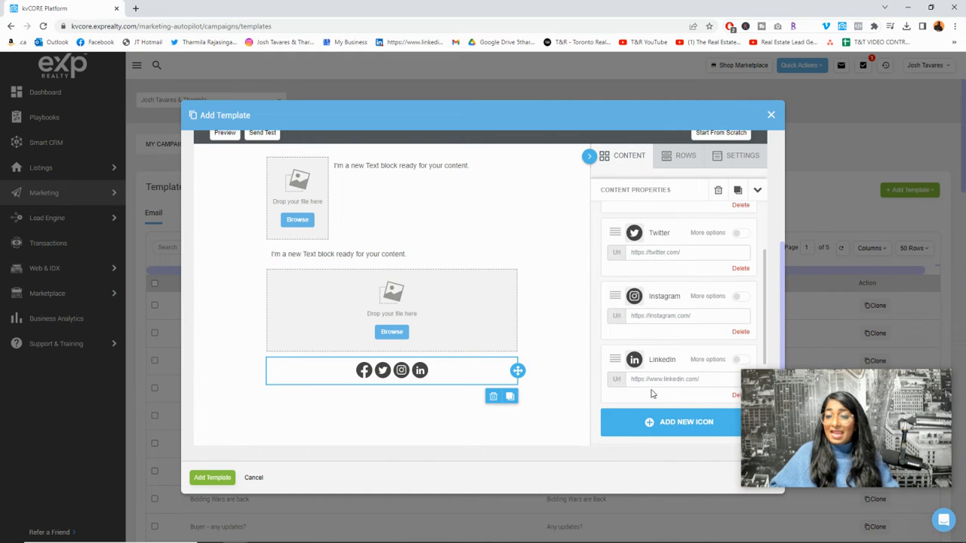
scroll(659, 404, down, 1)
click(680, 378)
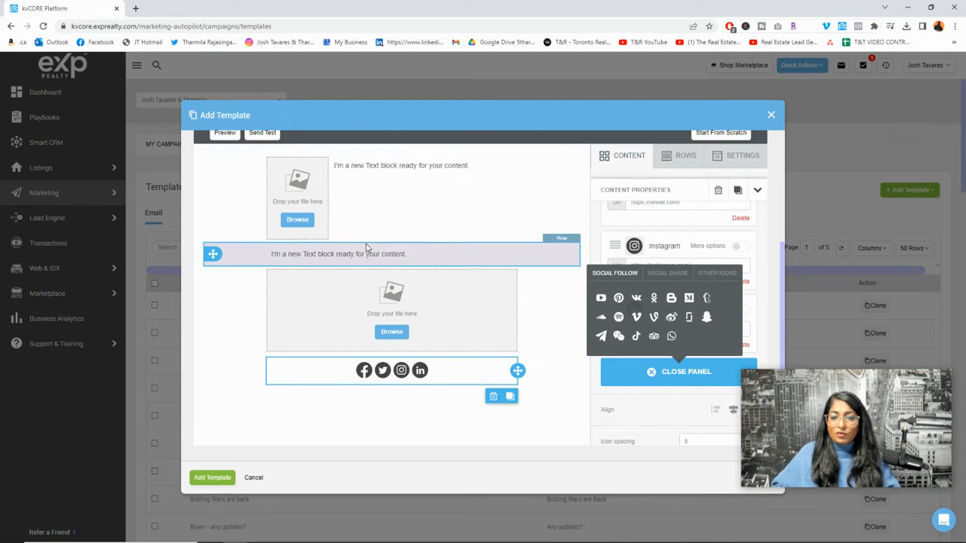
Insert the T&R logo from the file manager into the first row's image block
scroll(366, 247, up, 2)
click(298, 270)
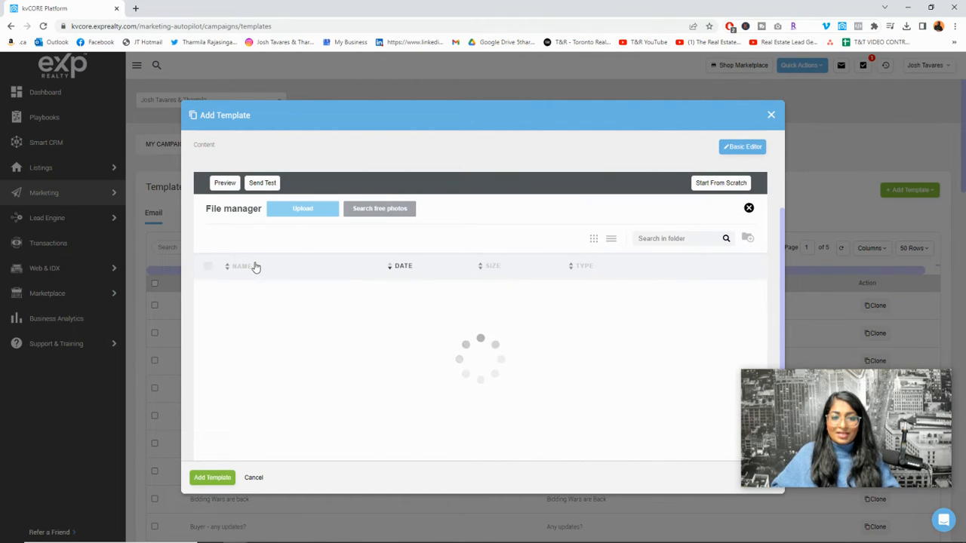
click(389, 270)
click(248, 343)
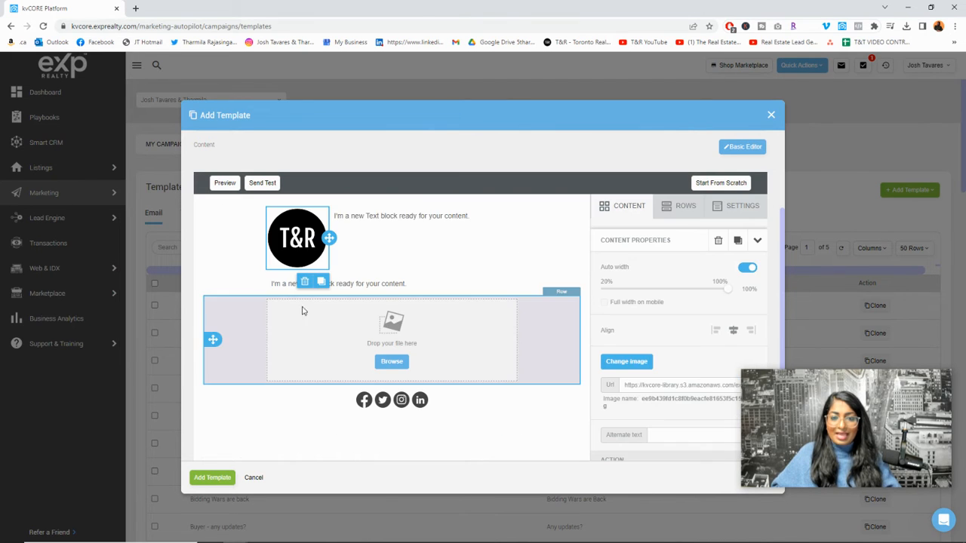
Replace the placeholder text beside the logo with "HAPPY HOLIDAYS"
click(378, 230)
click(378, 214)
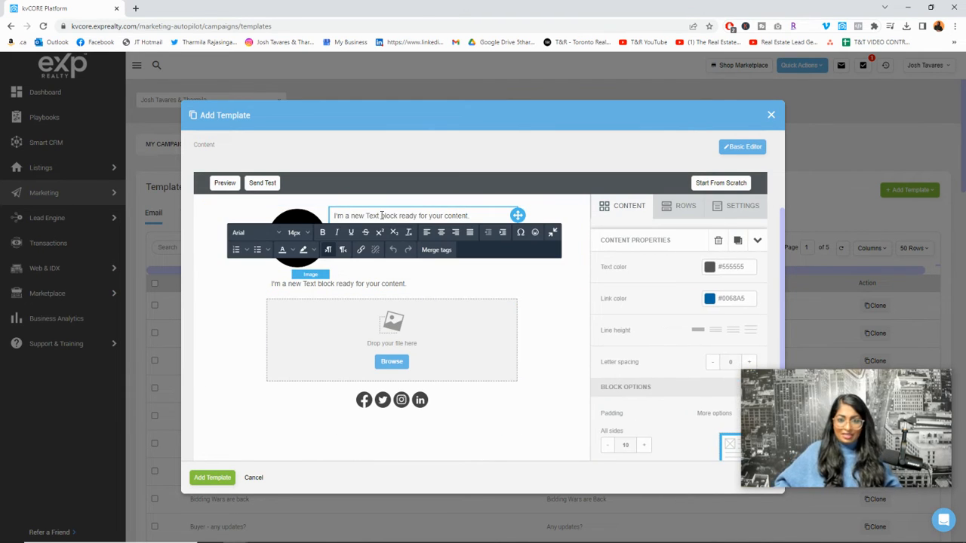
key(ctrl+a)
text(HA)
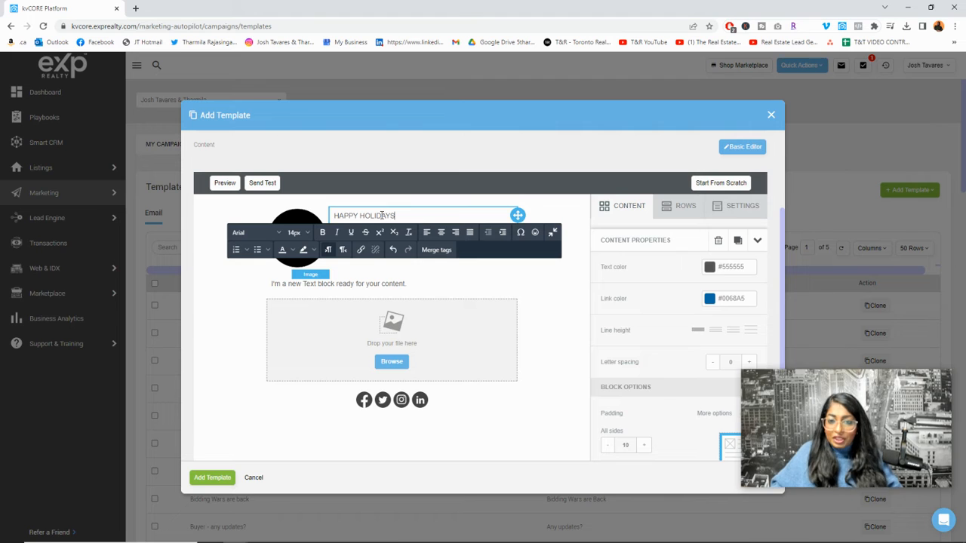
Format the "HAPPY HOLIDAYS" heading as bold 17px and shift it down two lines so it sits beside the logo's middle
key(ctrl+a)
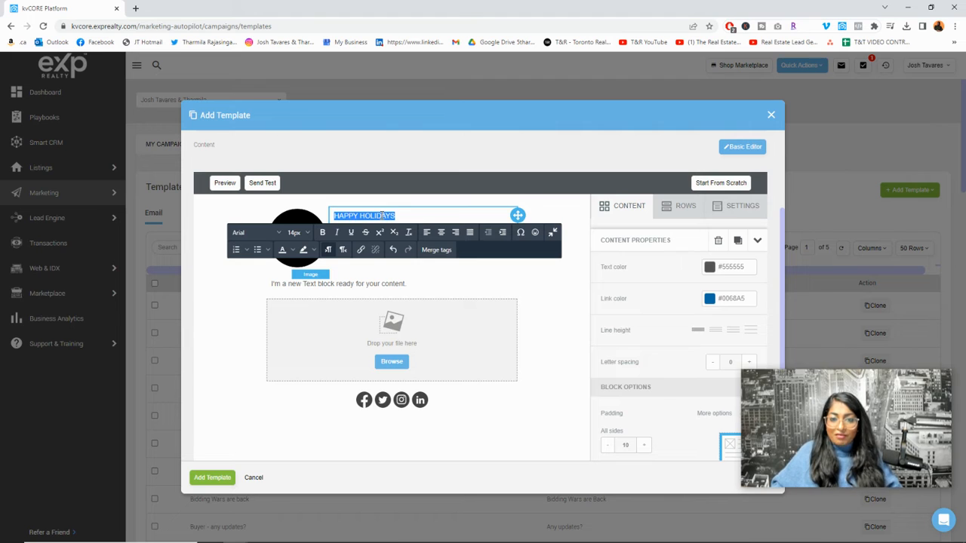
click(307, 232)
click(296, 371)
click(337, 218)
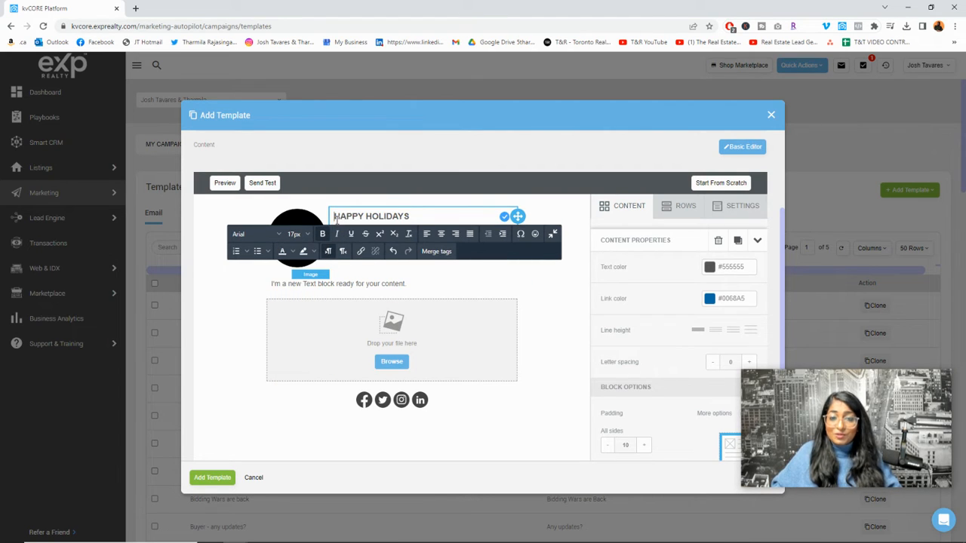
key(Return)
key(Return)
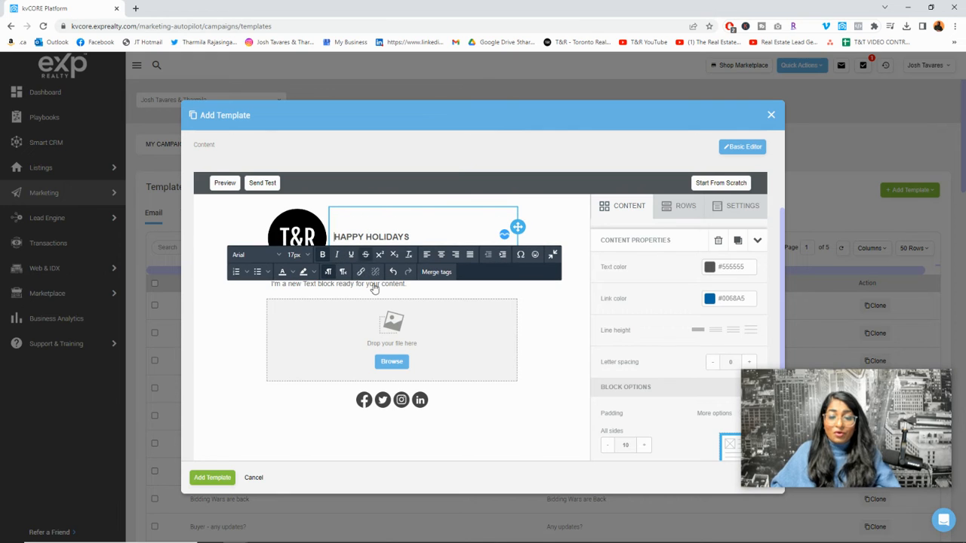
Replace the second row's placeholder text with the "Hi {first_name}" holiday message, ending in "All the best in 2023!", "Cheers," and the senders' names
click(367, 292)
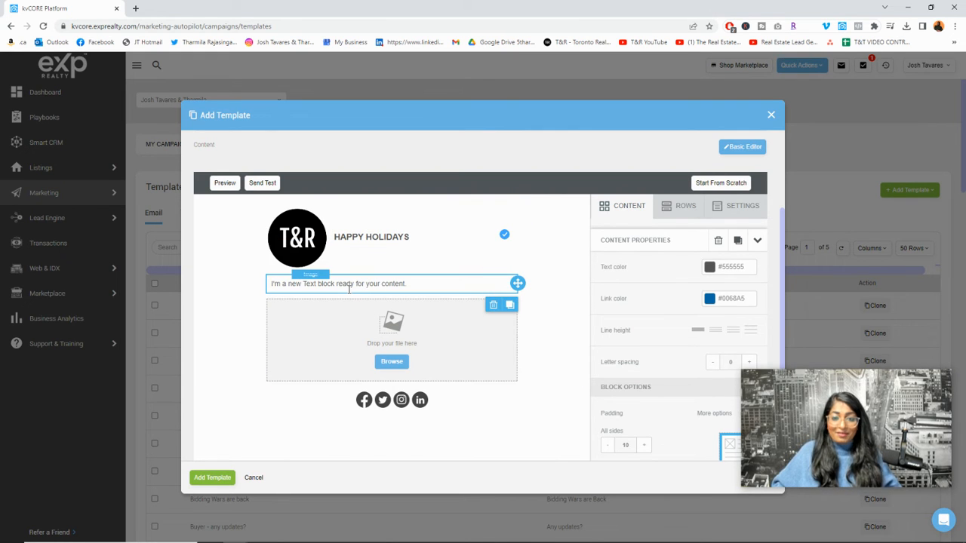
triple_click(344, 281)
text(Hi {first_name},  May the season bring you comfort and joy. Wishing you and your family a wonderful holiday. All the best in 2023! Cheers, Josh & Tharmila)
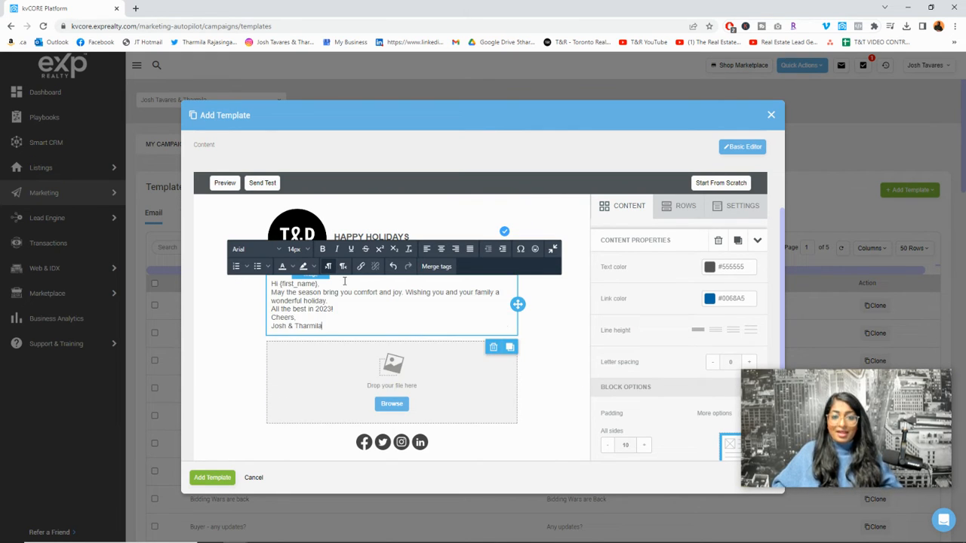
Separate the greeting, the wishes, "All the best in 2023!" and the "Cheers," sign-off with blank lines
click(338, 309)
key(Return)
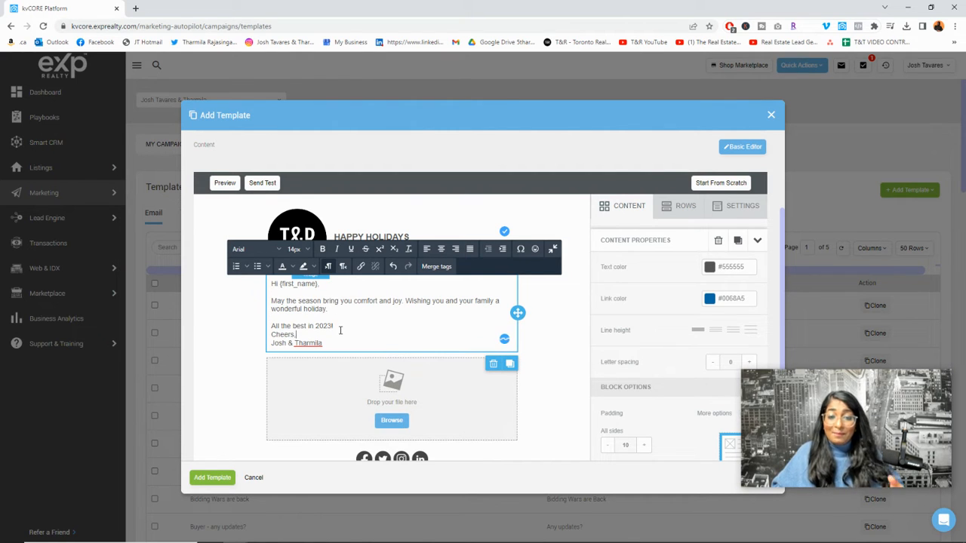
click(337, 327)
key(Return)
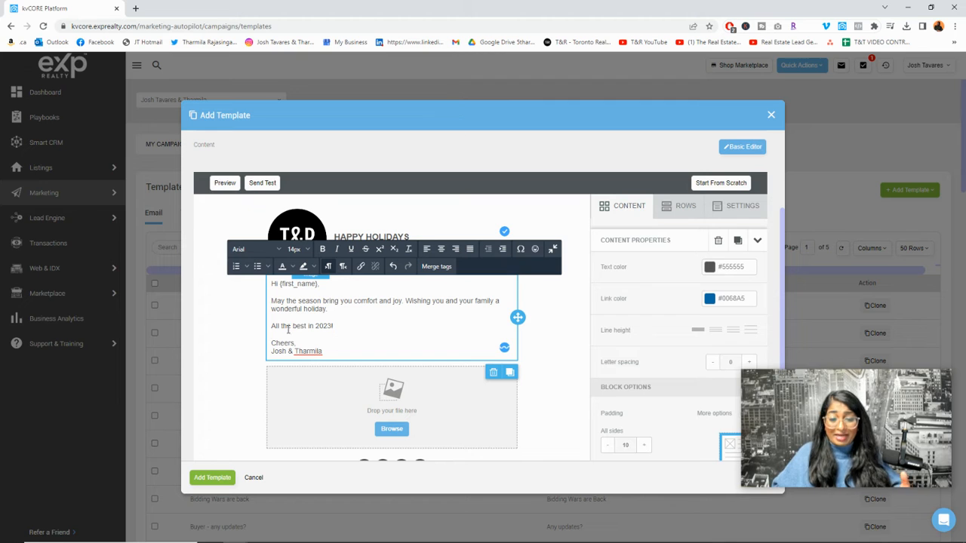
Open the file manager for the empty image block below the message and look through the stored images and upload option
scroll(397, 409, down, 1)
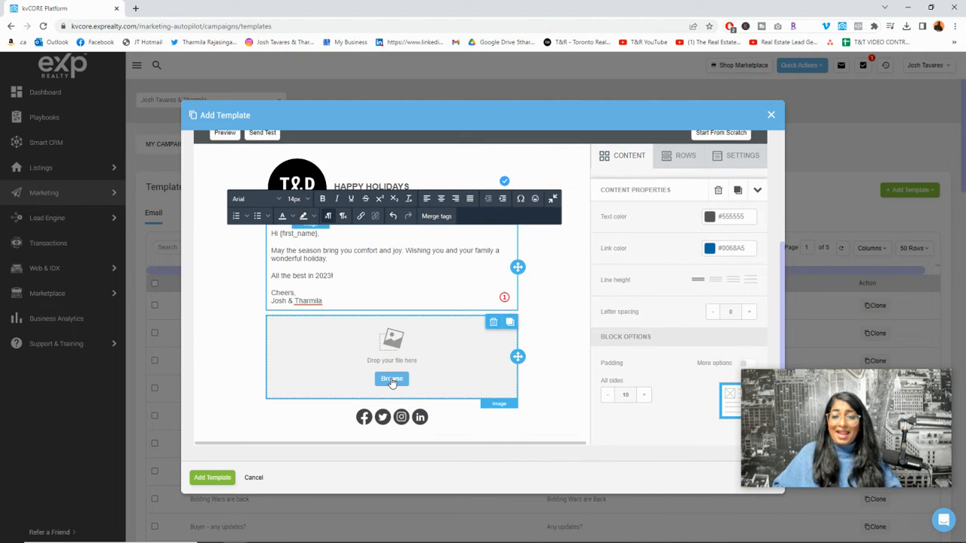
click(391, 379)
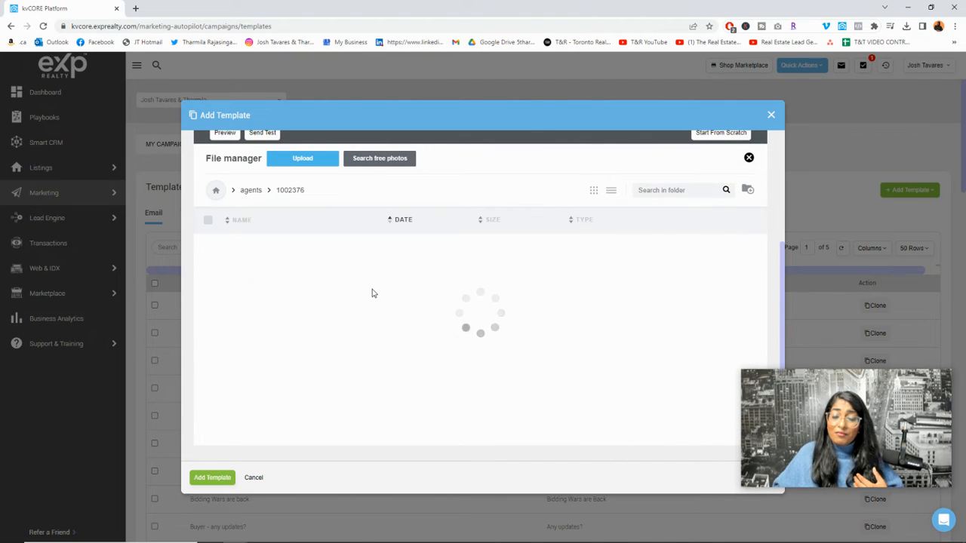
scroll(390, 303, down, 1)
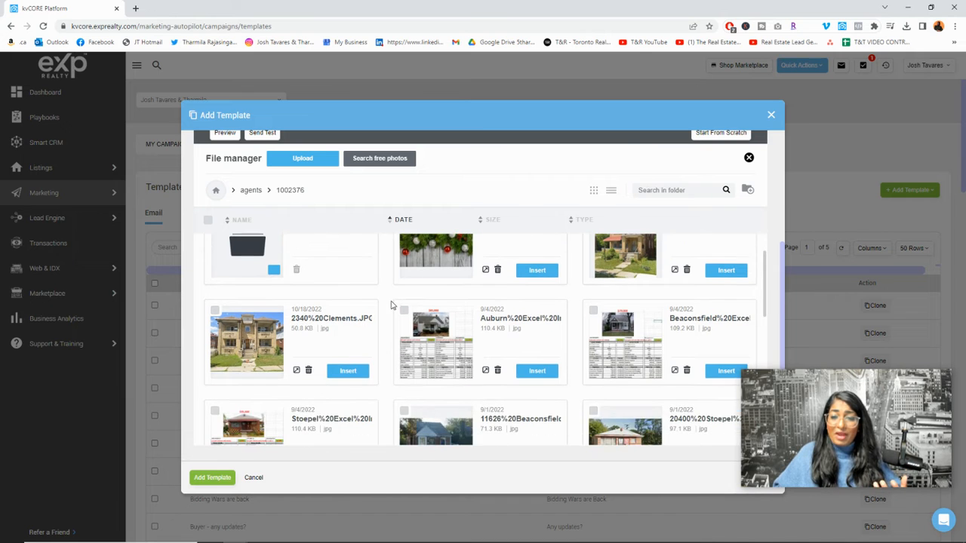
scroll(392, 307, up, 1)
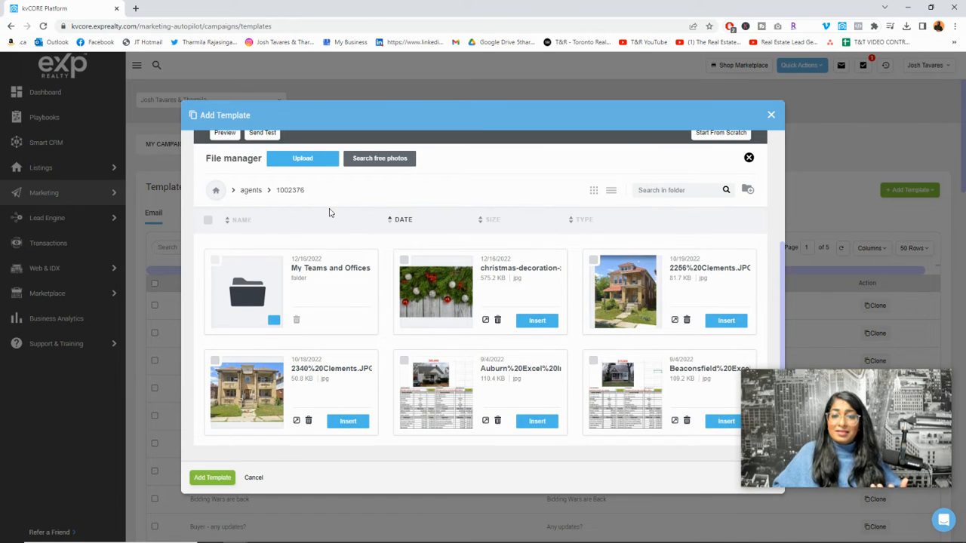
scroll(329, 213, up, 1)
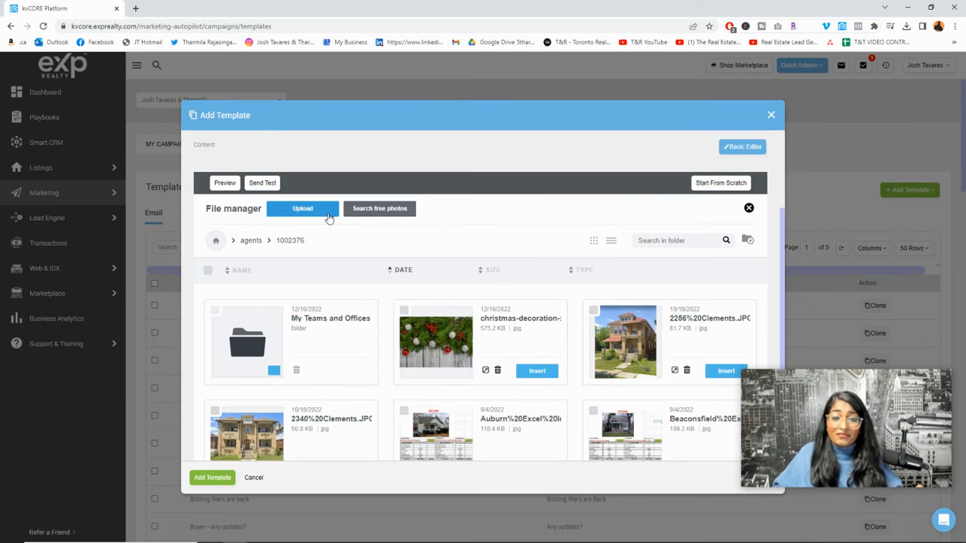
click(328, 217)
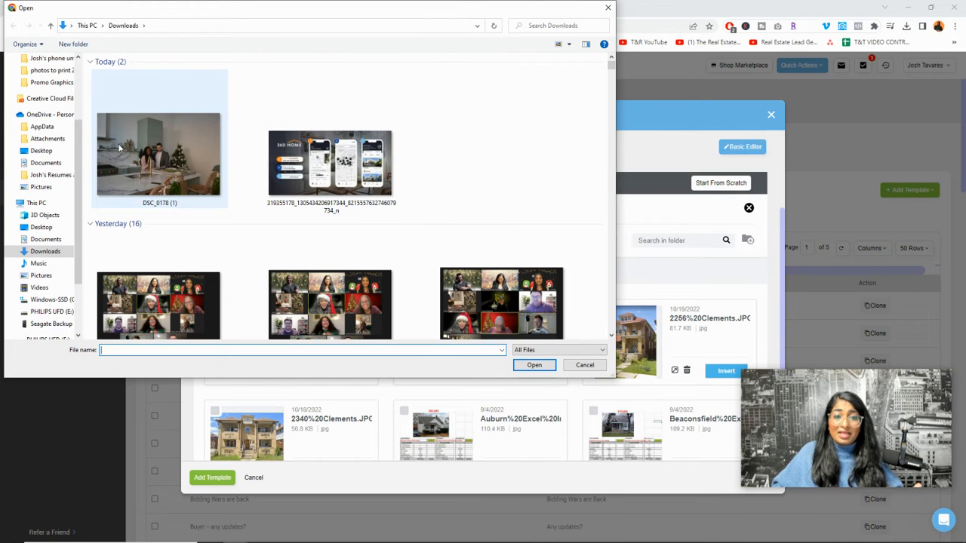
click(607, 8)
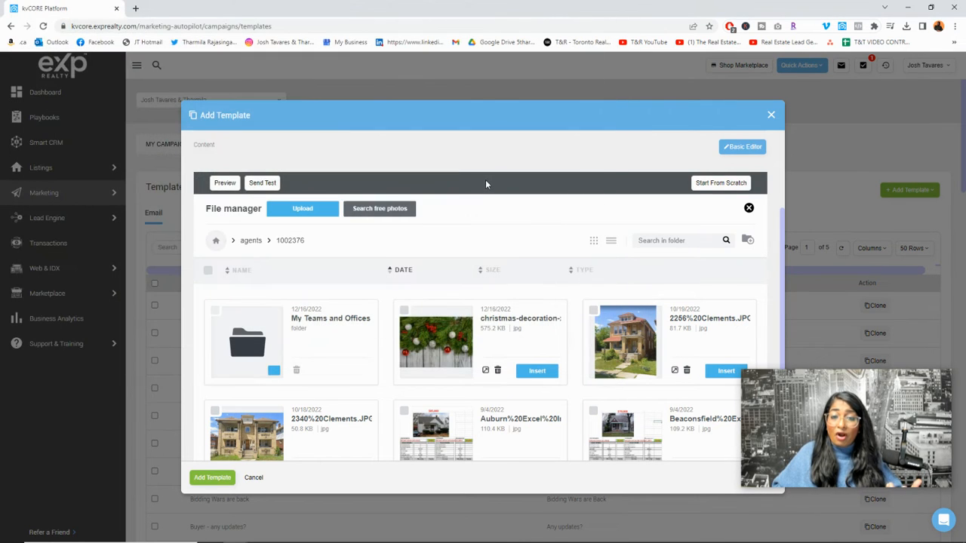
Search the free stock photos for "holiday" and import the Christmas photo with the "be bright" tag
click(413, 207)
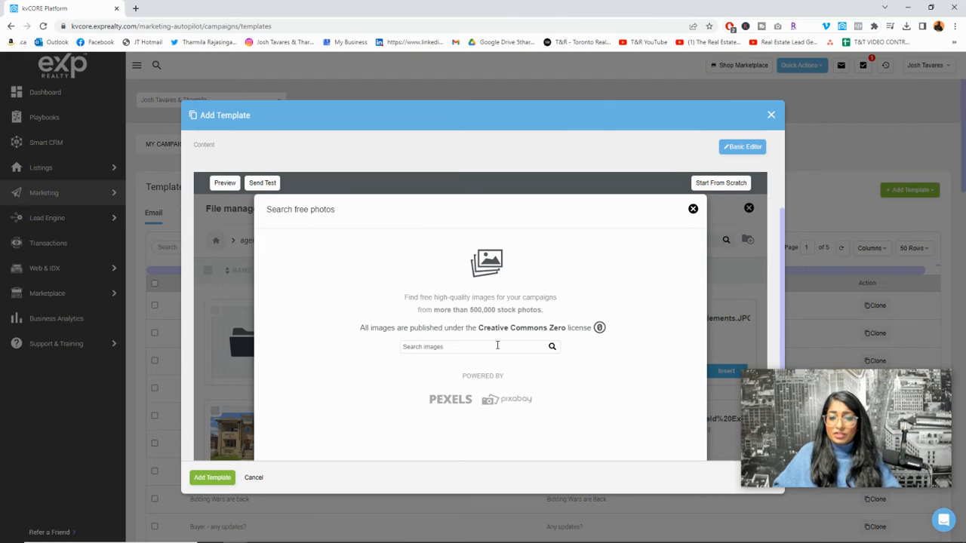
click(497, 347)
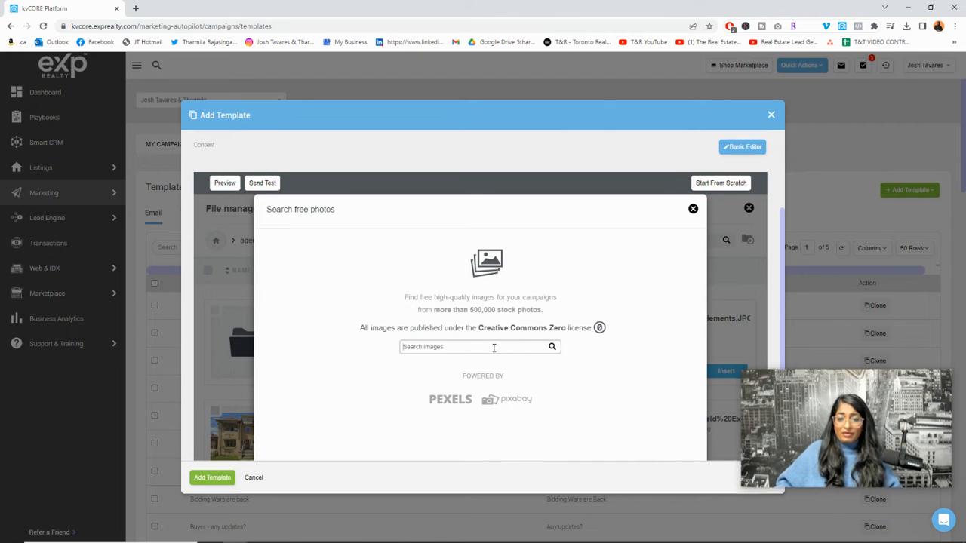
text(holiday)
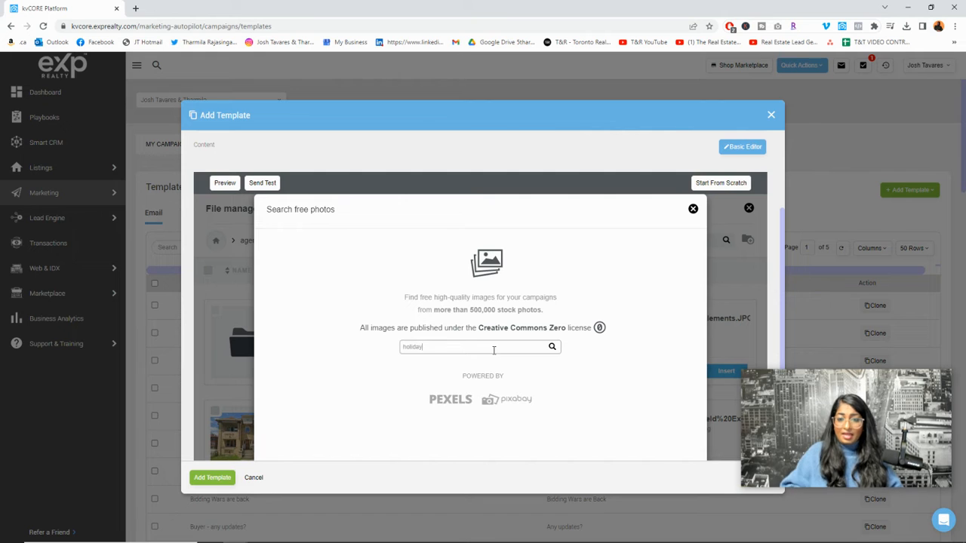
key(Return)
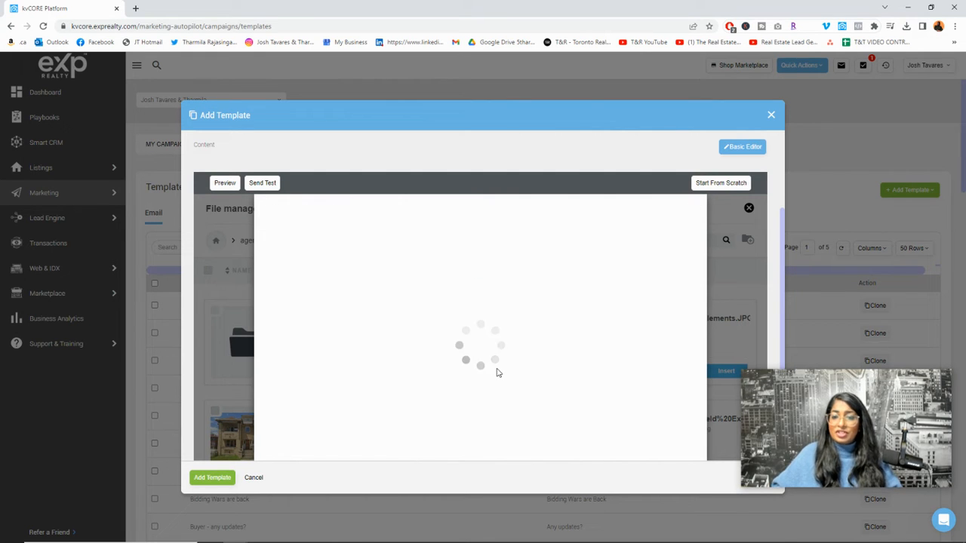
scroll(391, 381, down, 2)
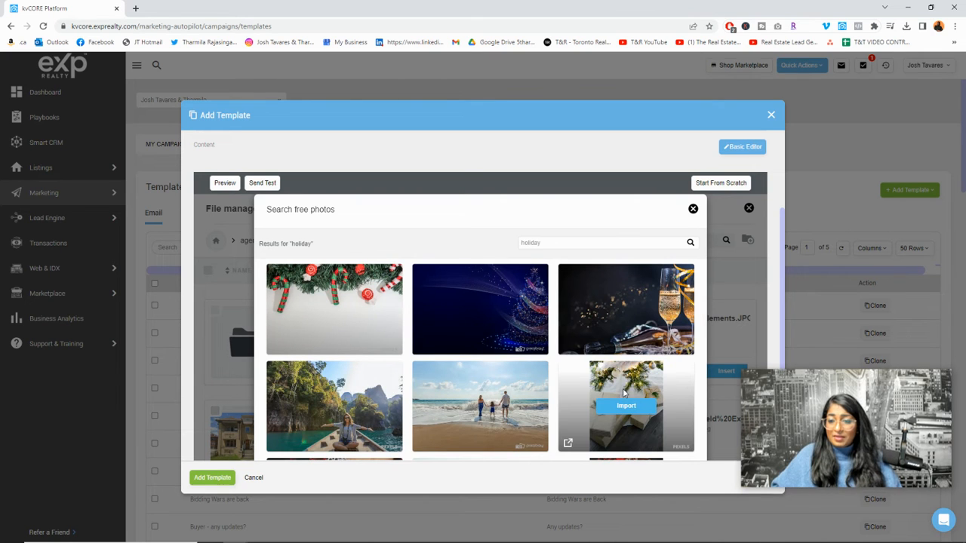
scroll(623, 393, down, 3)
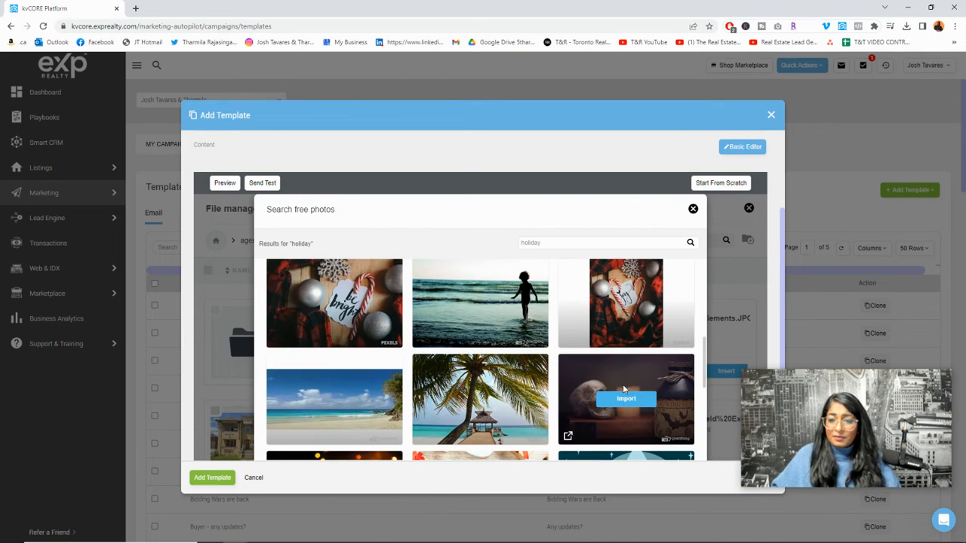
click(343, 304)
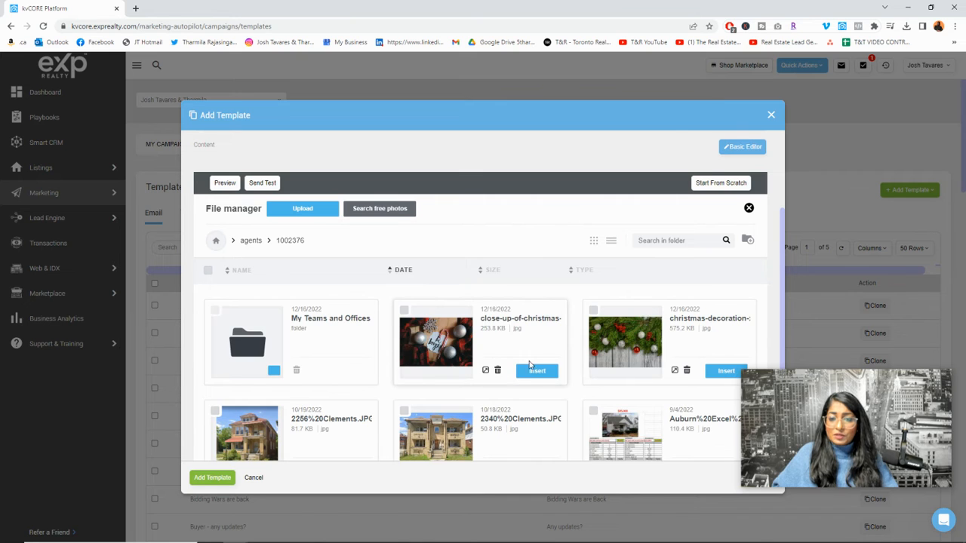
Insert the imported "be bright" photo into the image block below the message and submit the new template for saving
click(531, 367)
scroll(494, 339, down, 3)
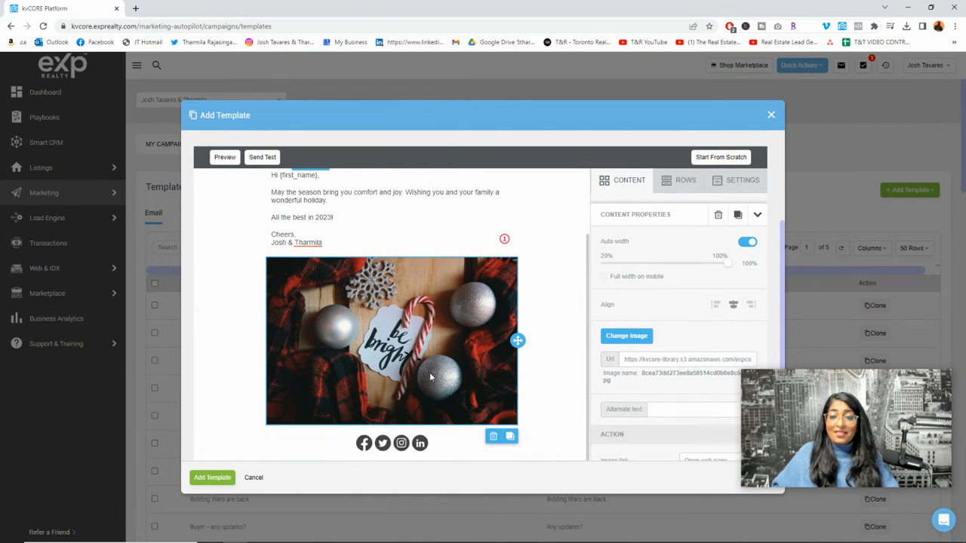
scroll(430, 377, down, 1)
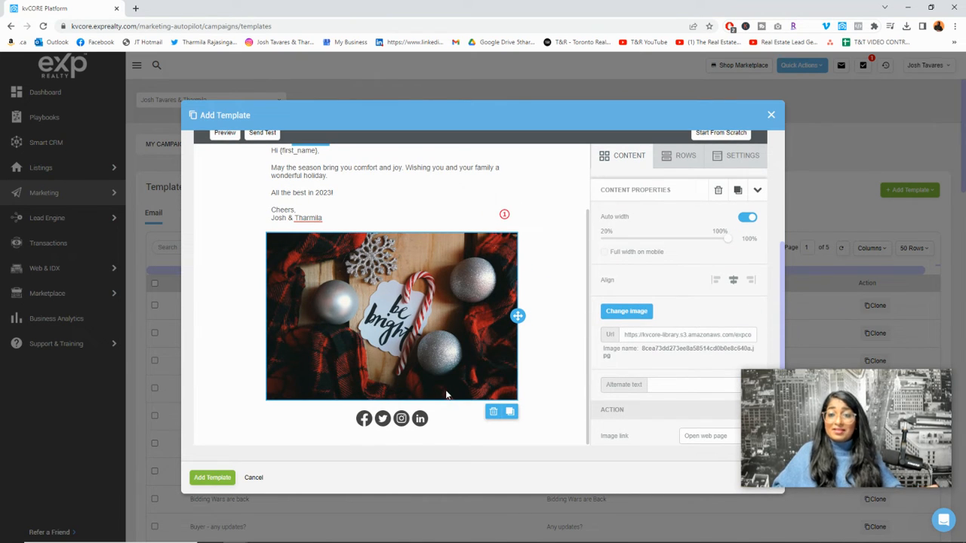
scroll(446, 395, up, 1)
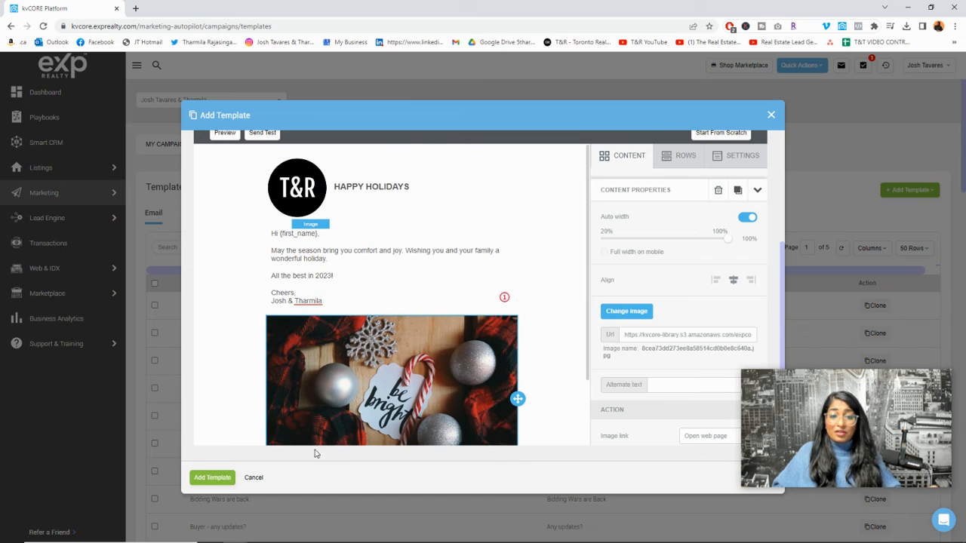
click(212, 478)
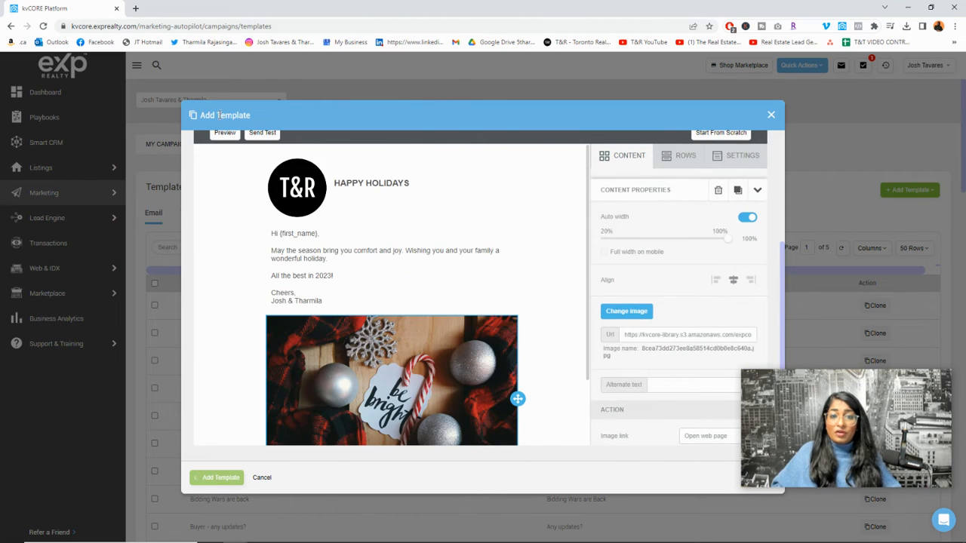
Preview the holiday email in both desktop and mobile layouts, from the logo heading down to the image and social icons
click(224, 132)
scroll(460, 312, down, 2)
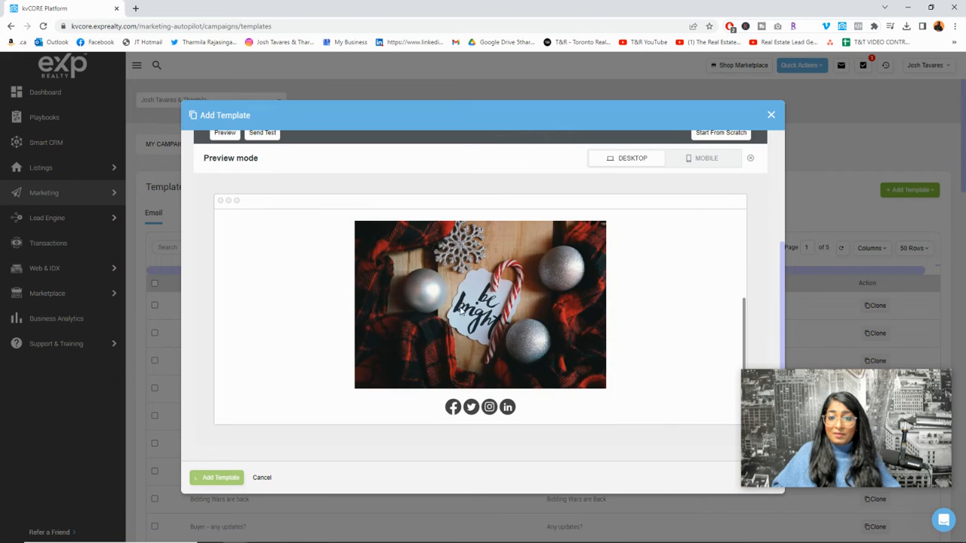
scroll(460, 312, up, 3)
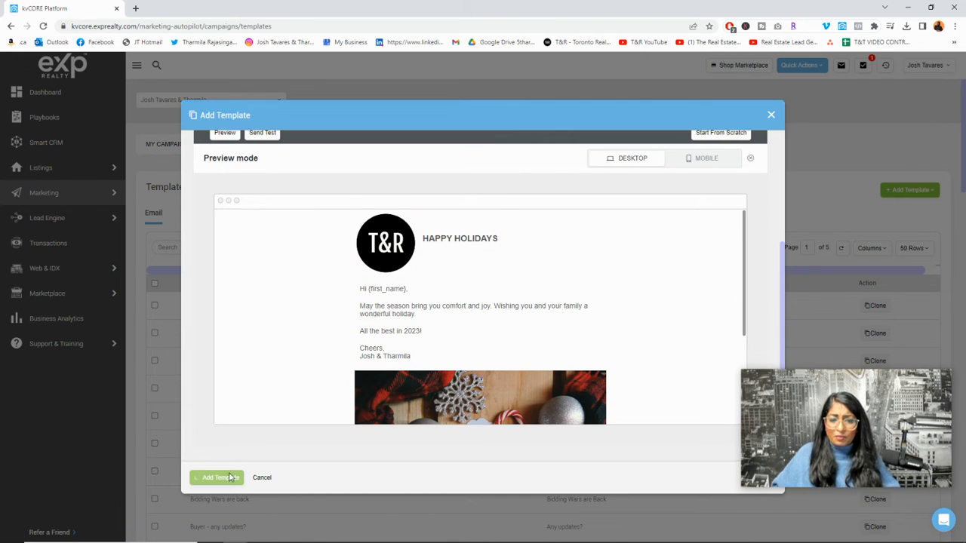
scroll(283, 246, up, 2)
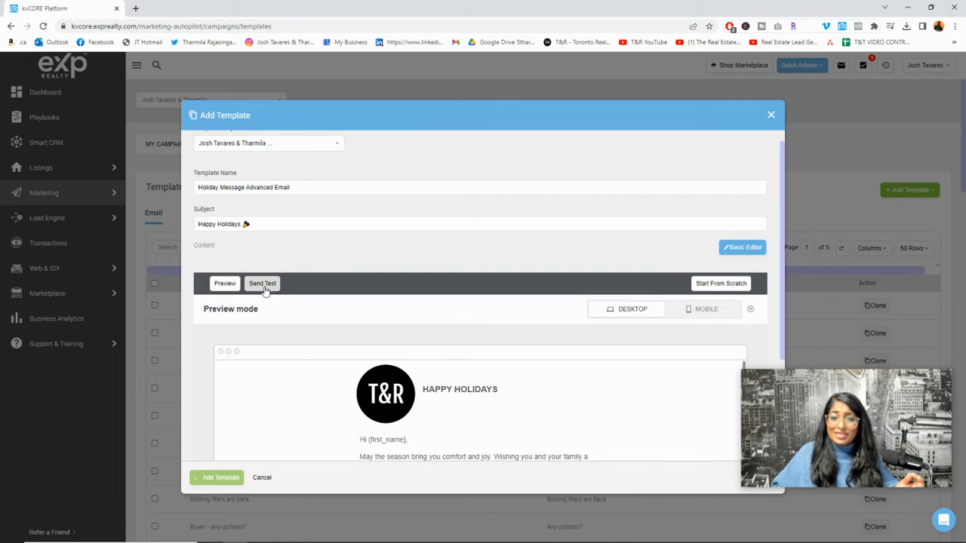
scroll(264, 288, down, 2)
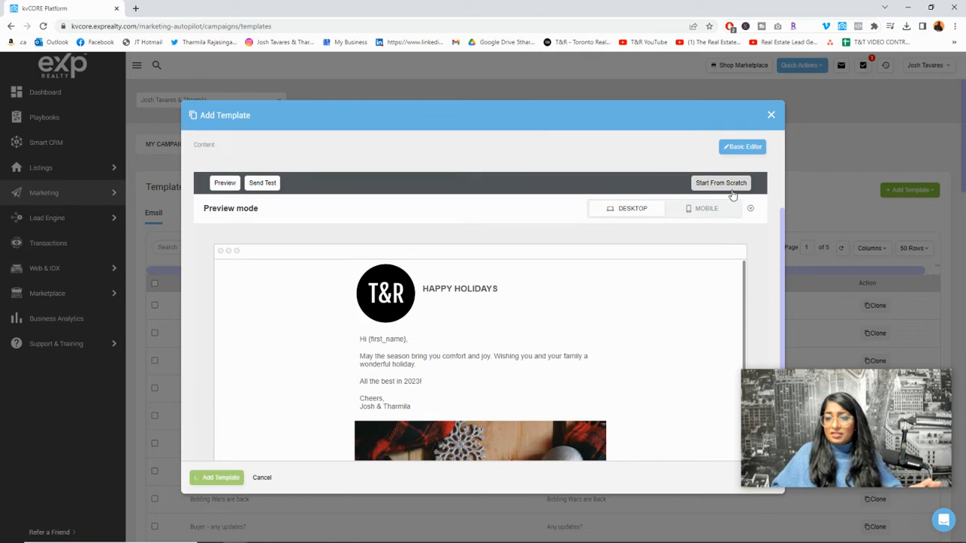
click(699, 212)
scroll(506, 366, down, 3)
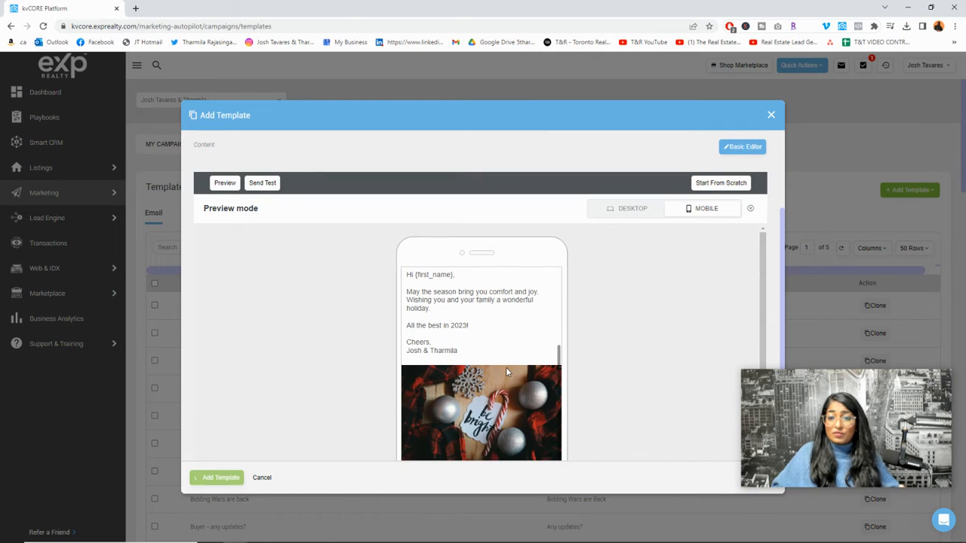
click(619, 213)
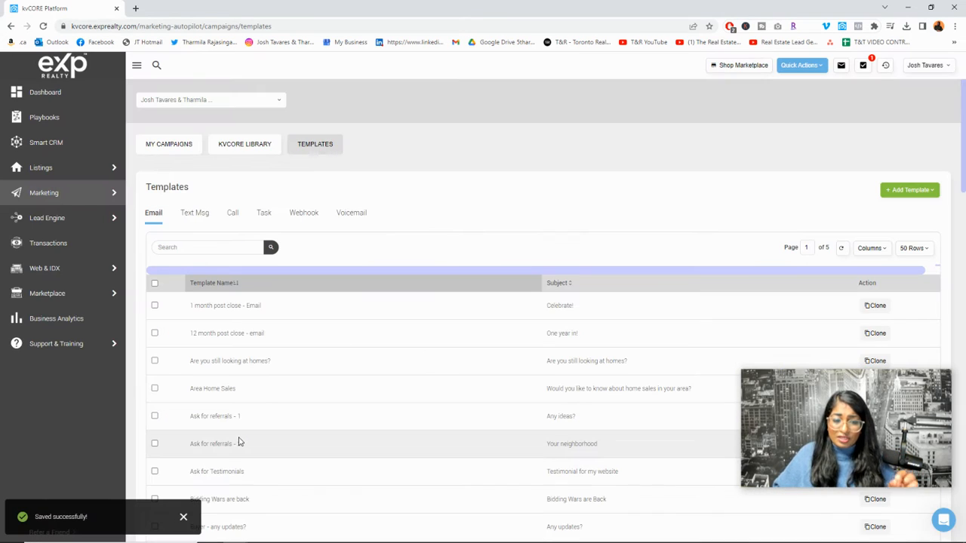
Search the email templates list for "holiday"
scroll(236, 449, down, 7)
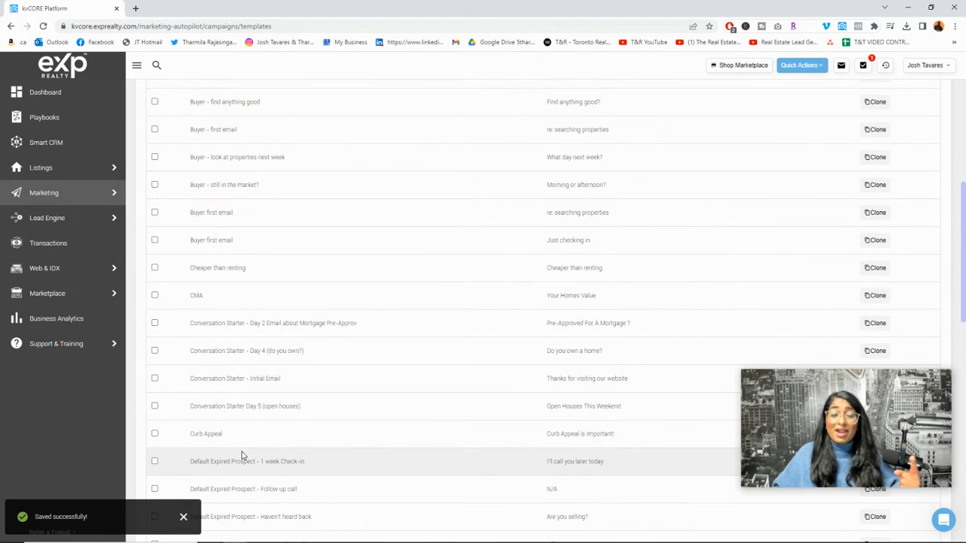
scroll(240, 456, down, 1)
scroll(241, 457, down, 10)
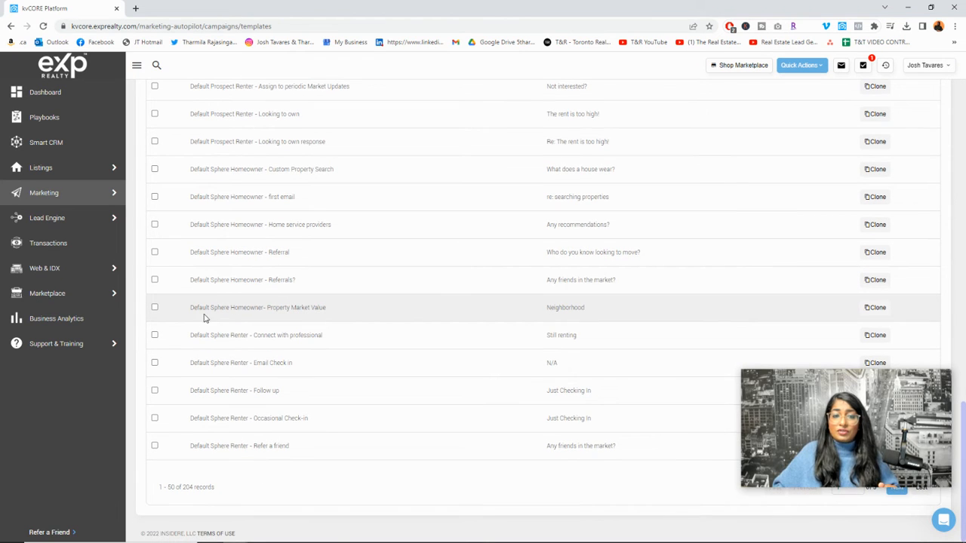
scroll(204, 325, up, 15)
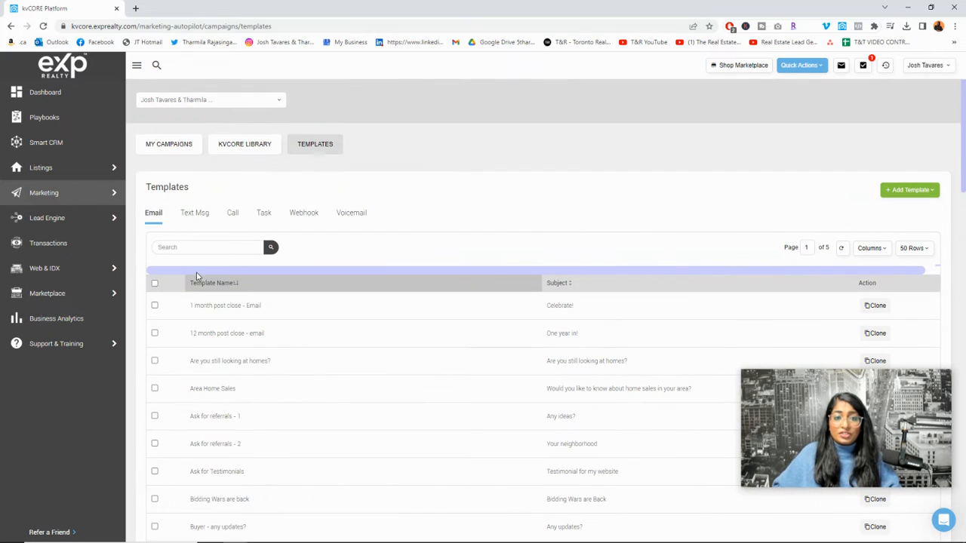
click(191, 248)
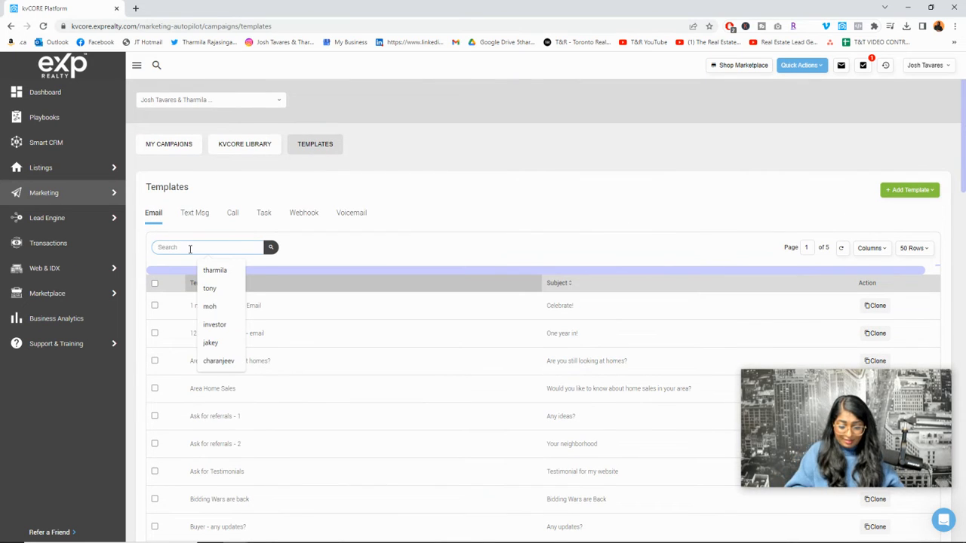
text(holiday)
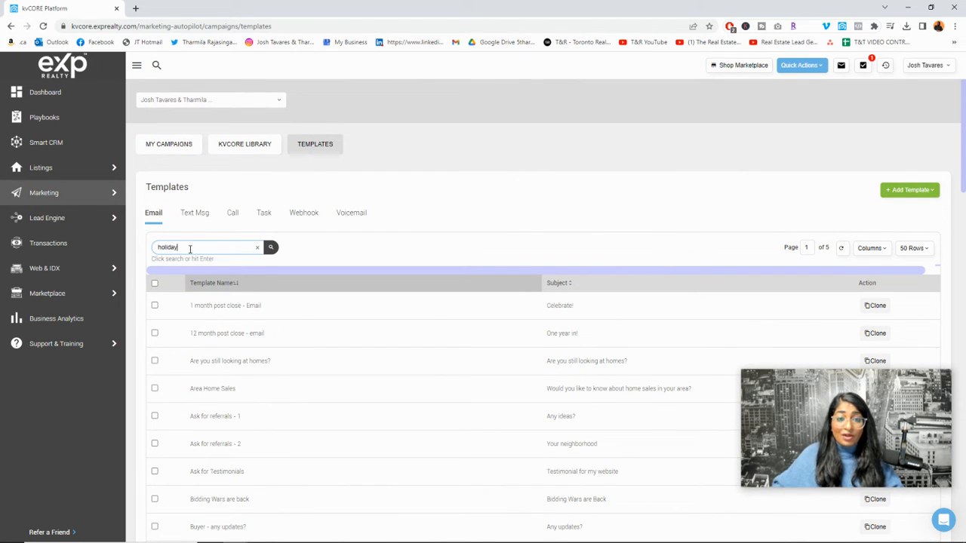
key(Return)
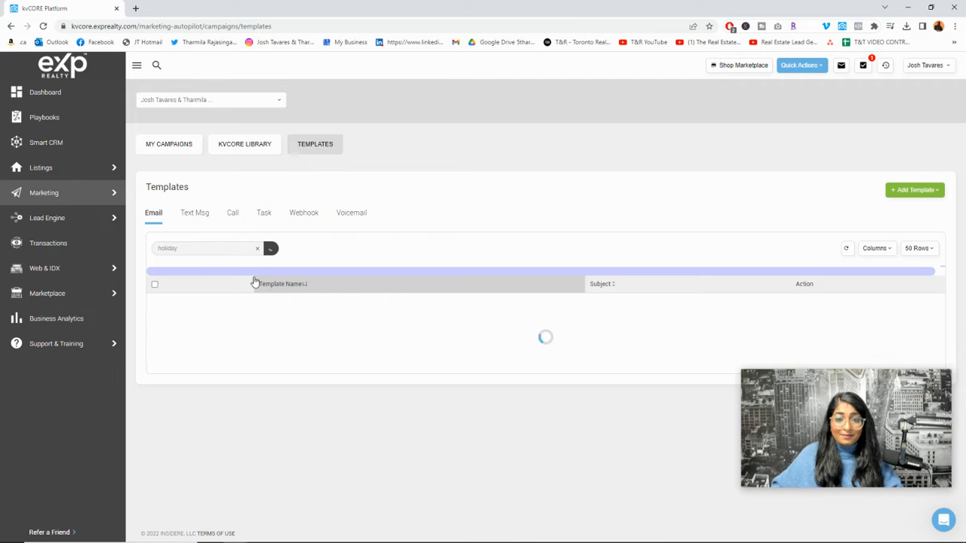
Look through the holiday templates, covering the library ones as well as the custom advanced and basic holiday messages
scroll(224, 300, down, 3)
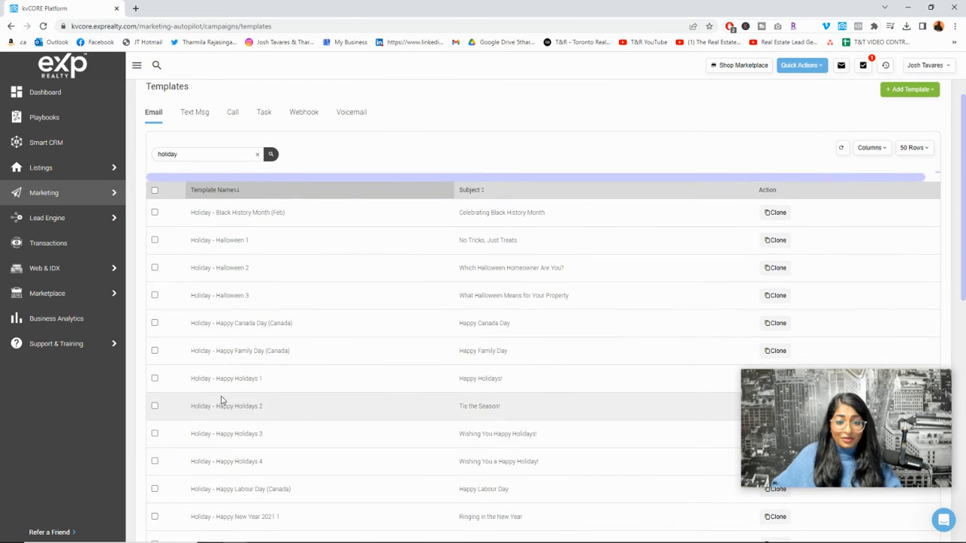
scroll(261, 397, down, 1)
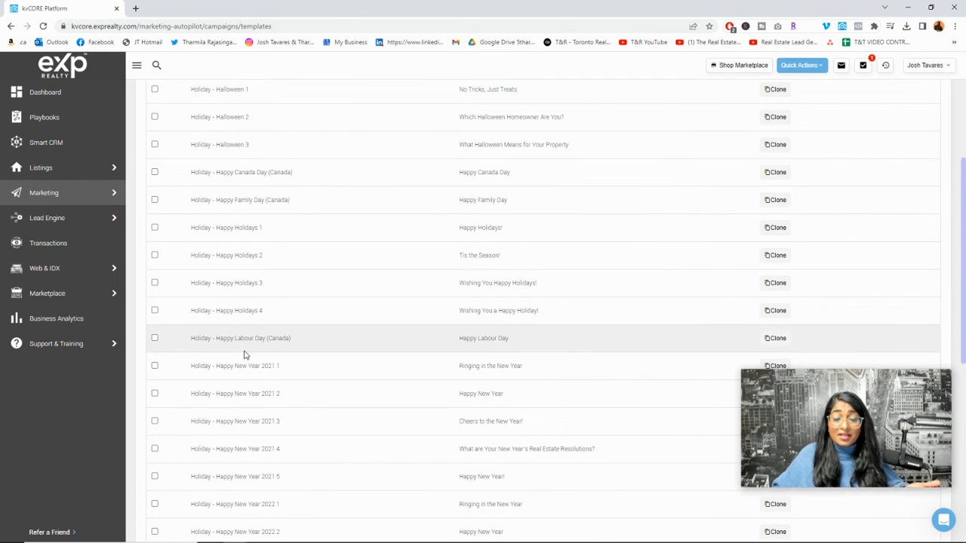
scroll(244, 355, down, 2)
scroll(246, 362, down, 2)
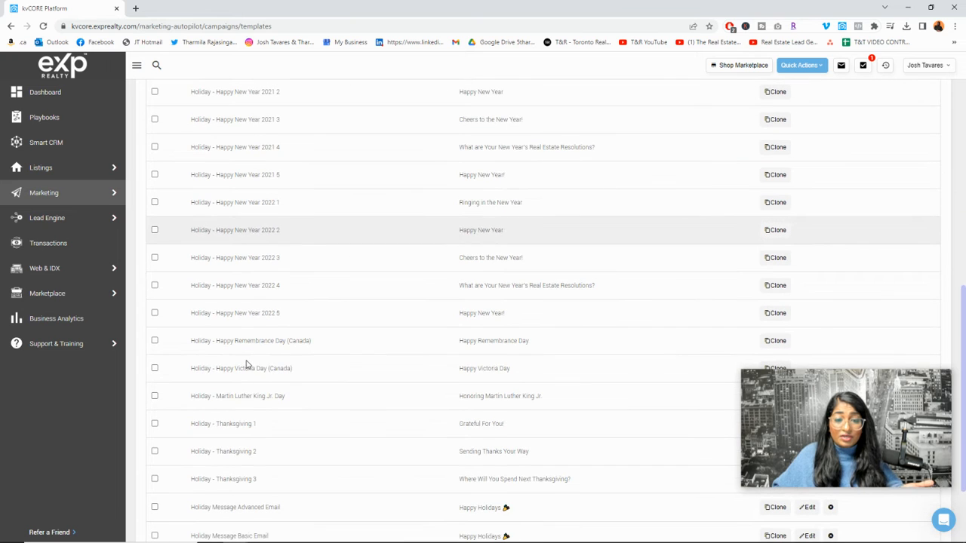
scroll(248, 370, up, 2)
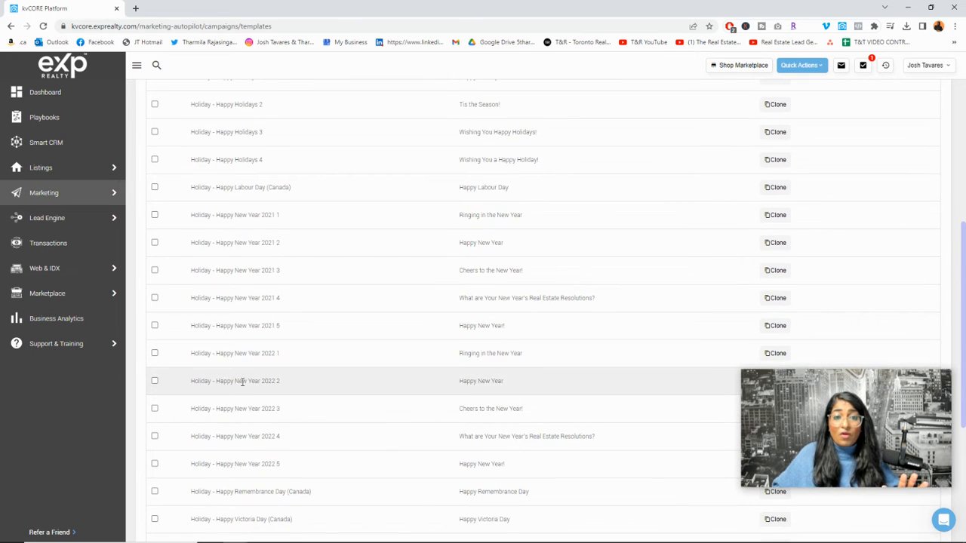
scroll(242, 340, up, 2)
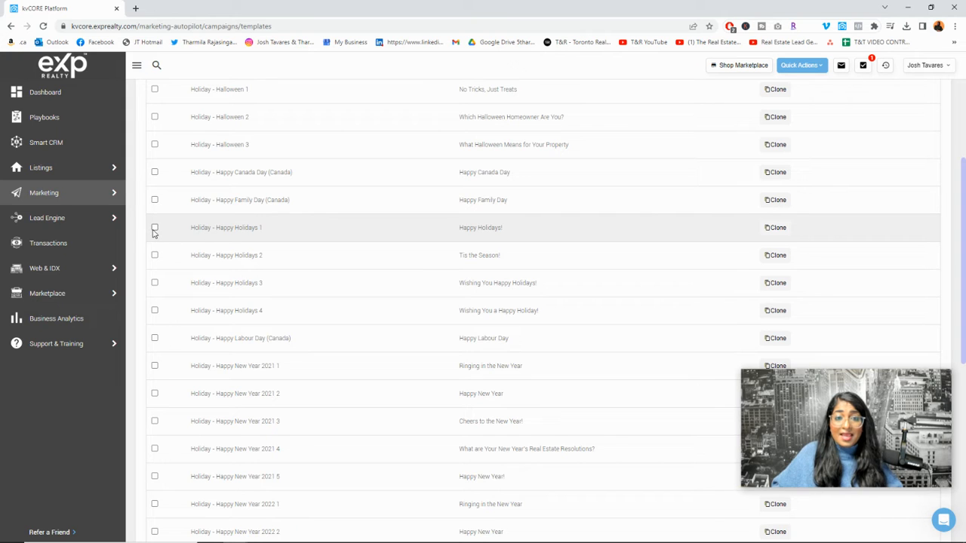
Open the "Holiday - Happy Holidays 1" email template for cloning, examine its image and message, and close it without cloning
click(773, 229)
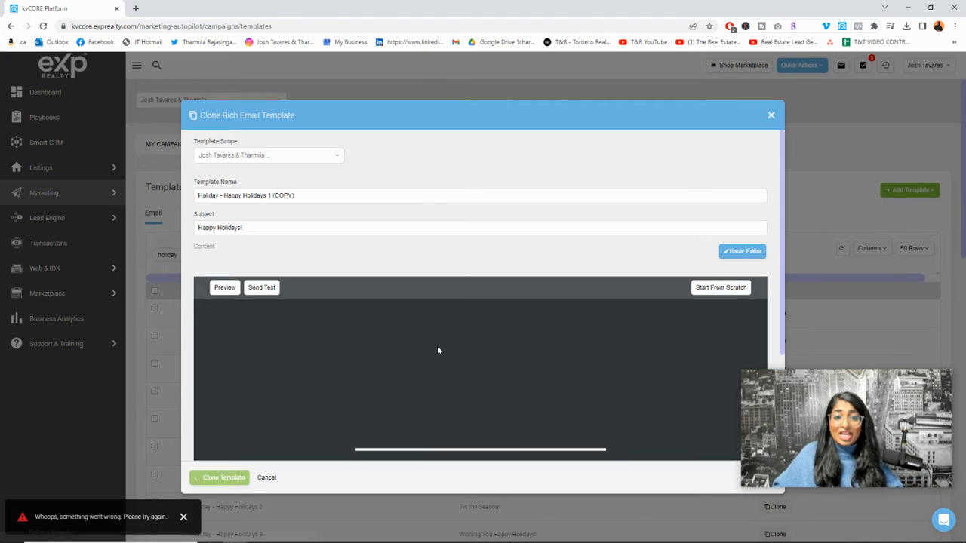
scroll(437, 351, down, 2)
scroll(437, 351, down, 1)
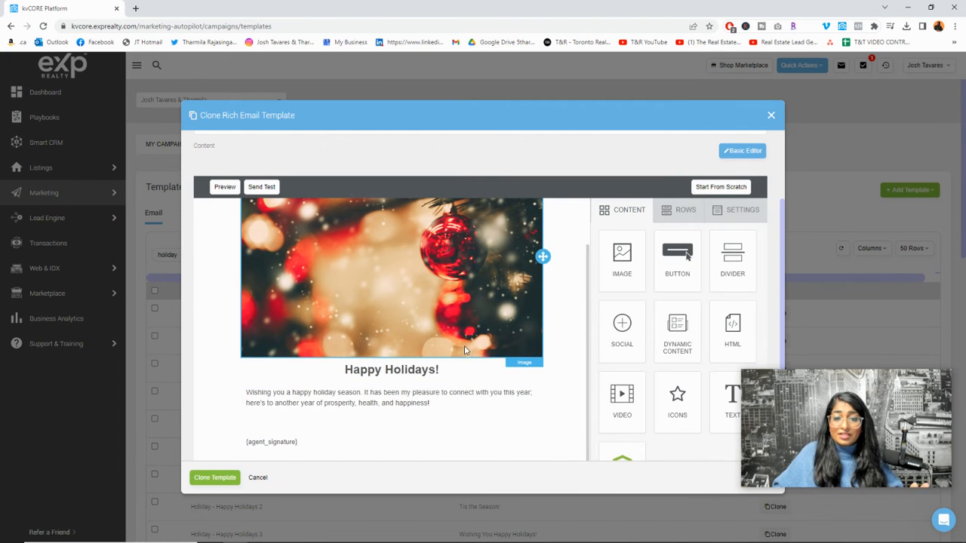
click(770, 116)
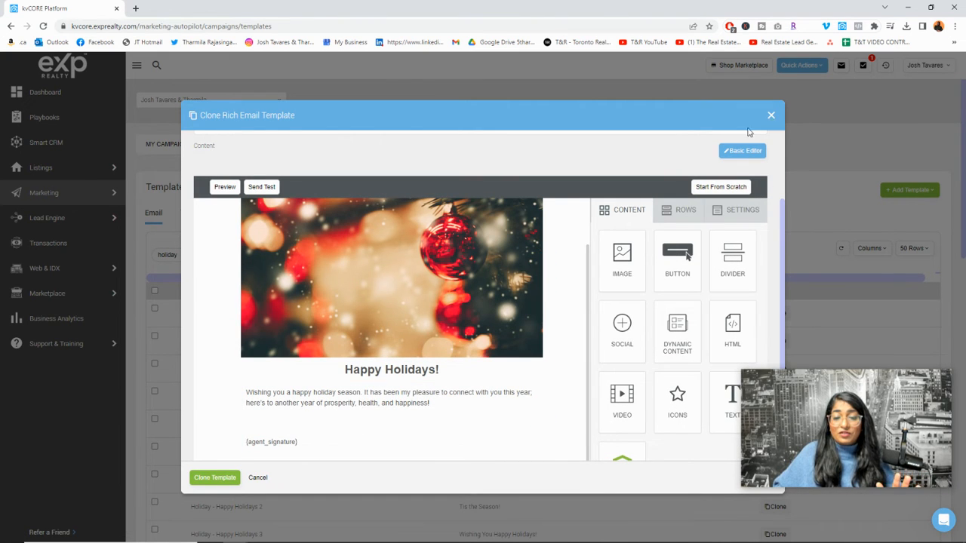
click(455, 270)
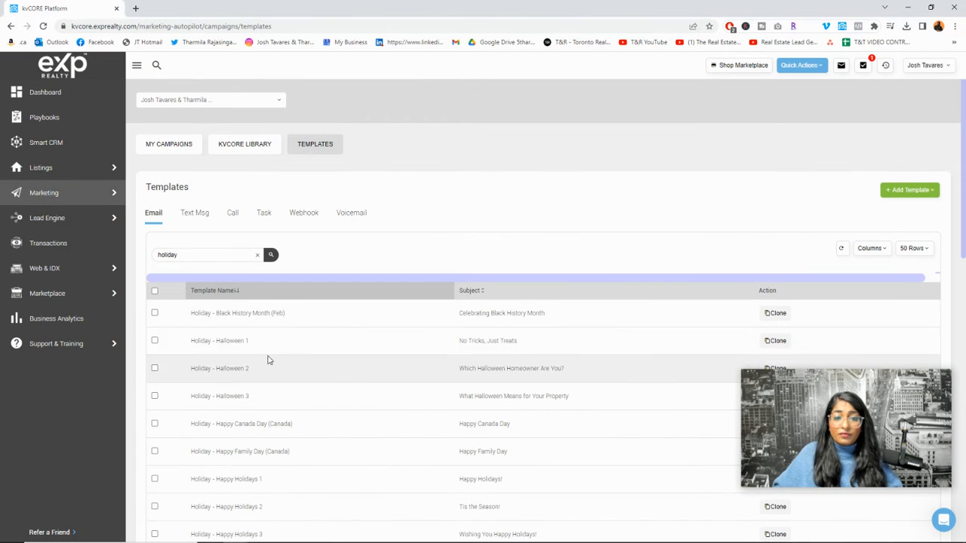
Search the email templates for "holiday message"
scroll(270, 362, down, 1)
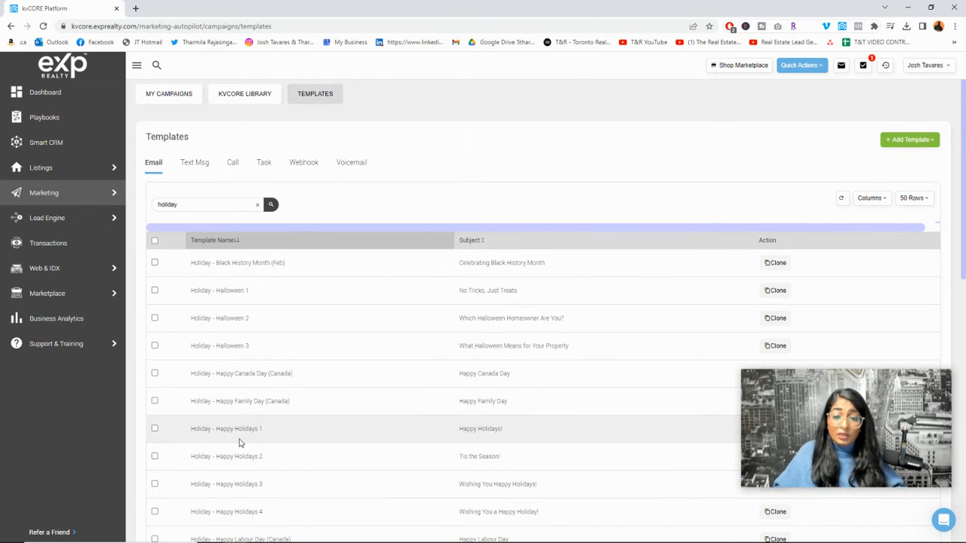
scroll(237, 442, down, 1)
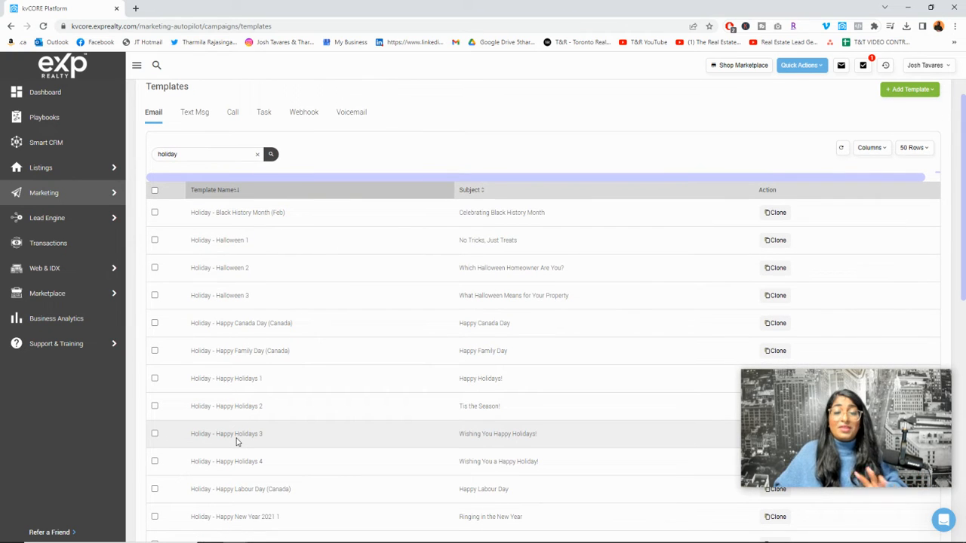
scroll(236, 435, down, 3)
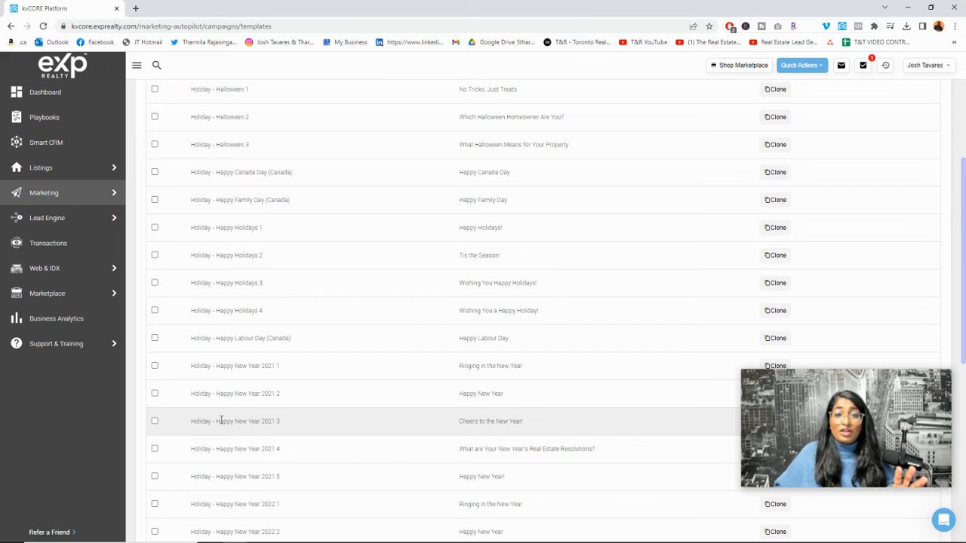
scroll(220, 421, up, 4)
click(208, 257)
text(m)
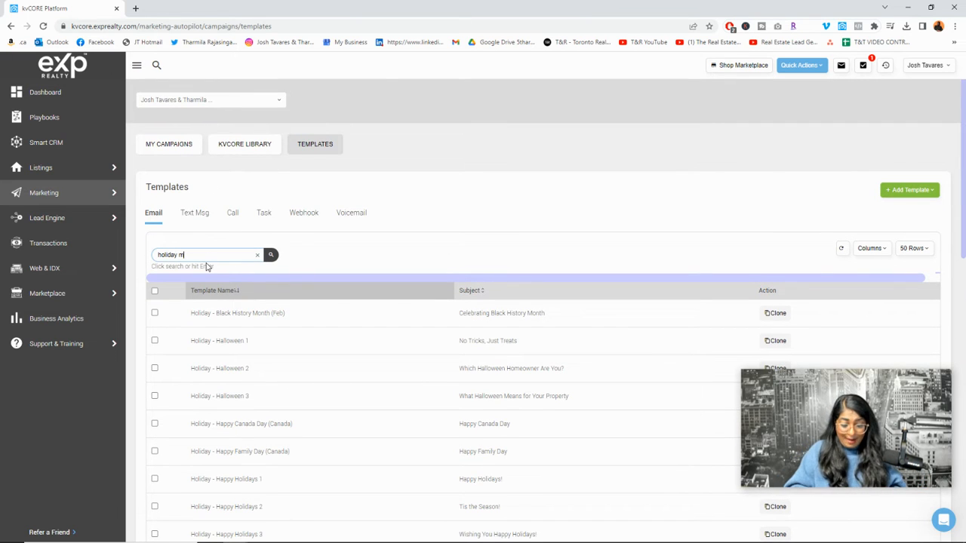
text(essage)
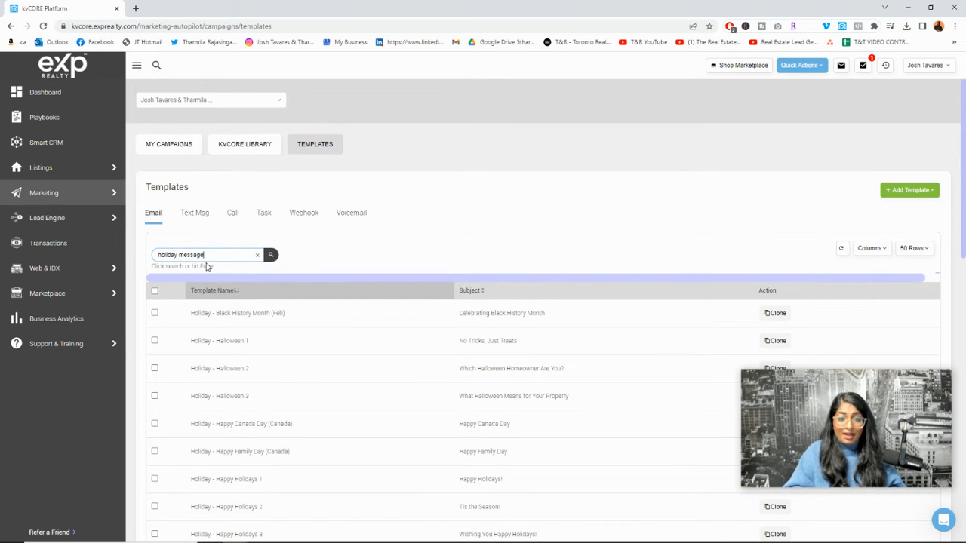
key(Return)
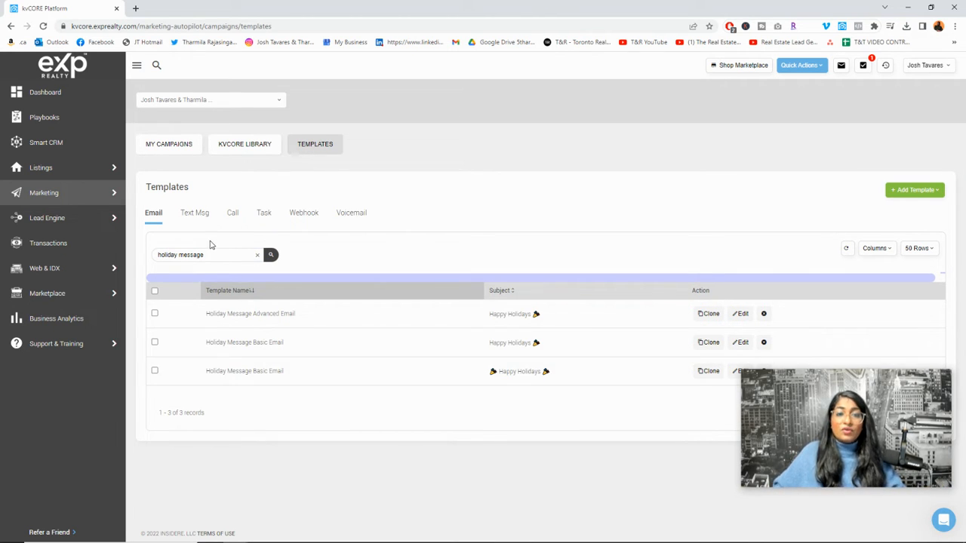
Search the text message templates for "holiday"
click(197, 216)
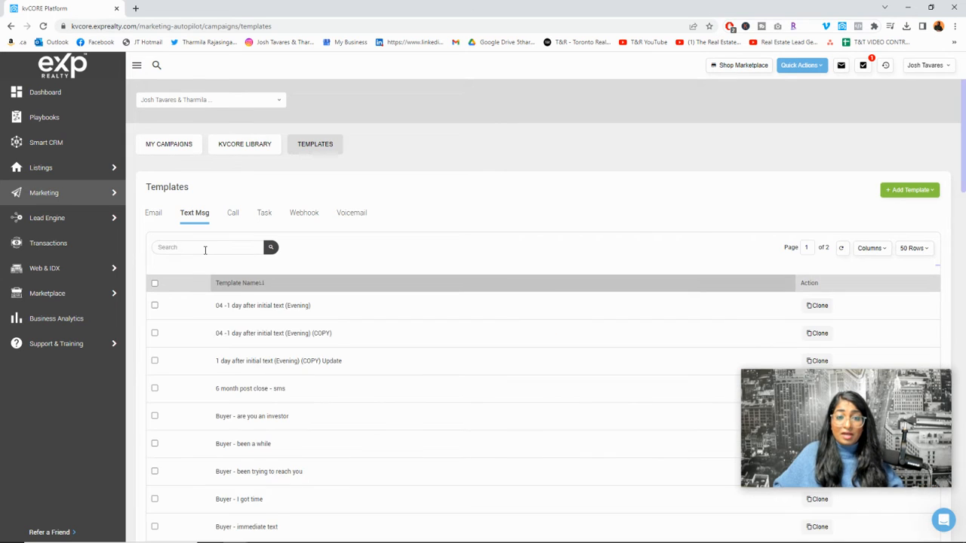
click(204, 249)
text(holiday)
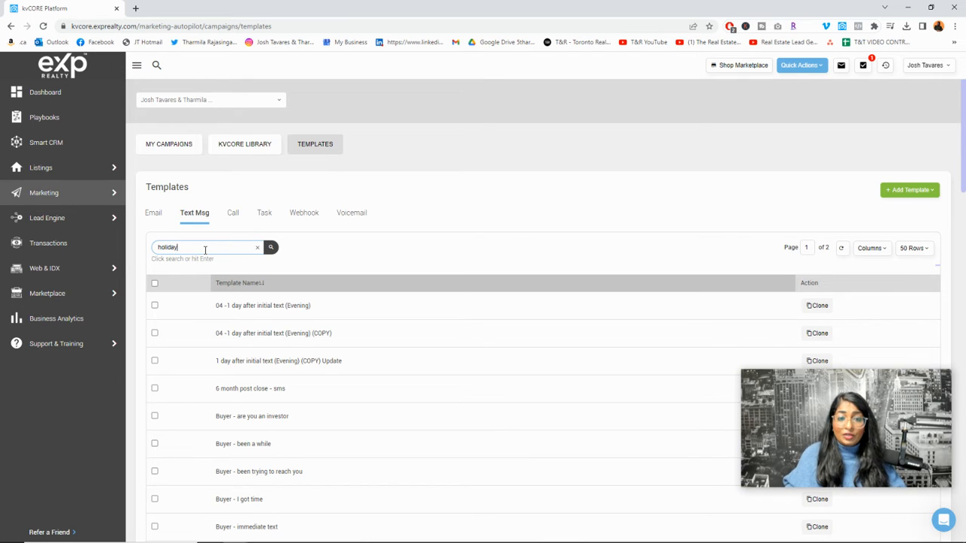
key(Return)
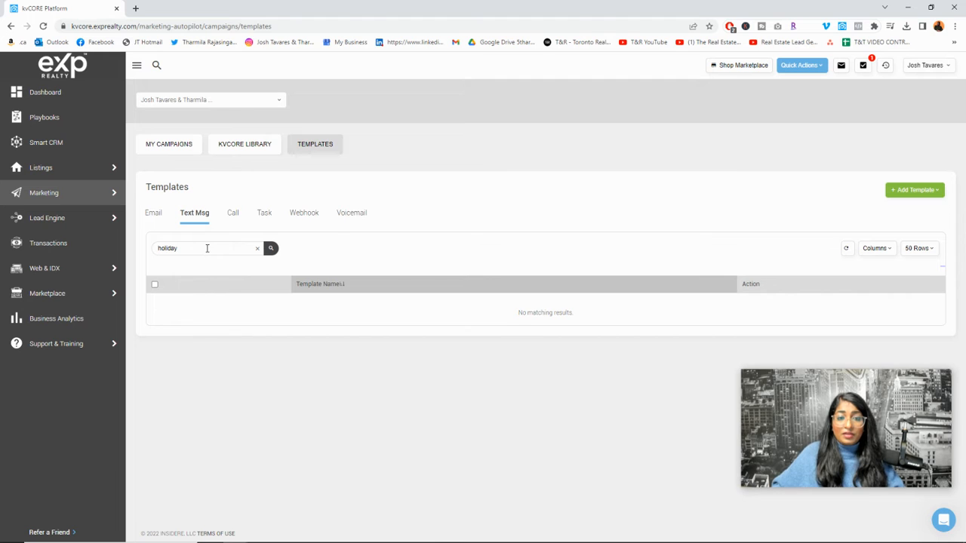
click(207, 247)
Start a new text message template and name it "Holiday Message Text"
click(902, 191)
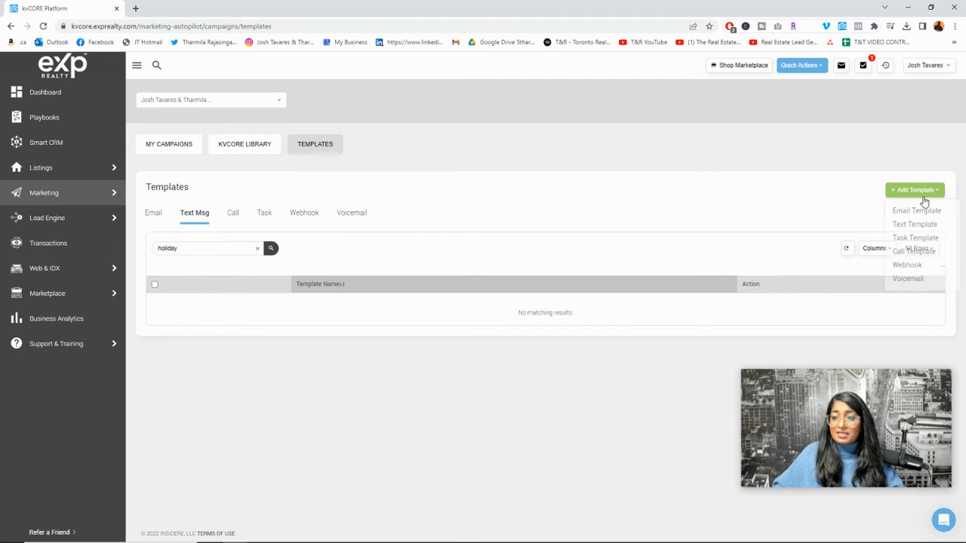
click(926, 228)
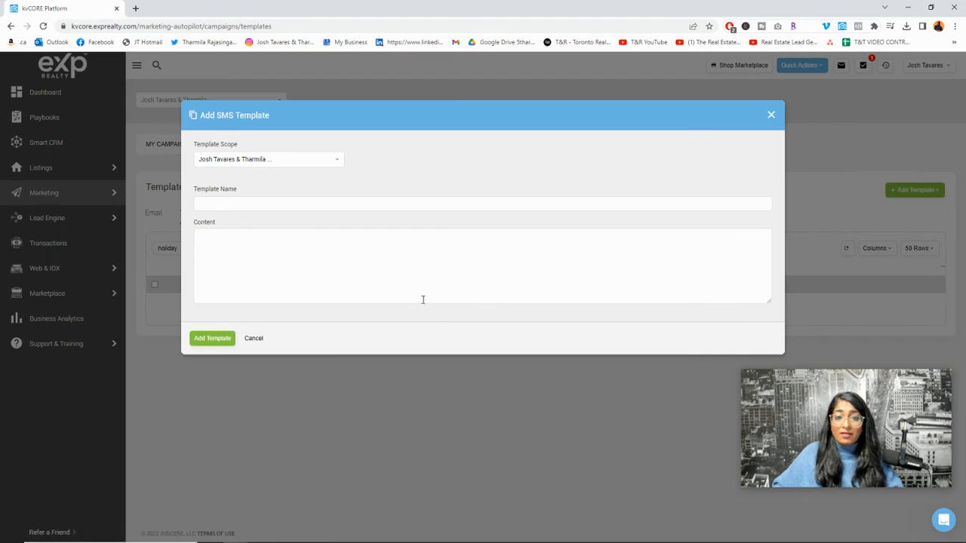
click(267, 204)
text(H)
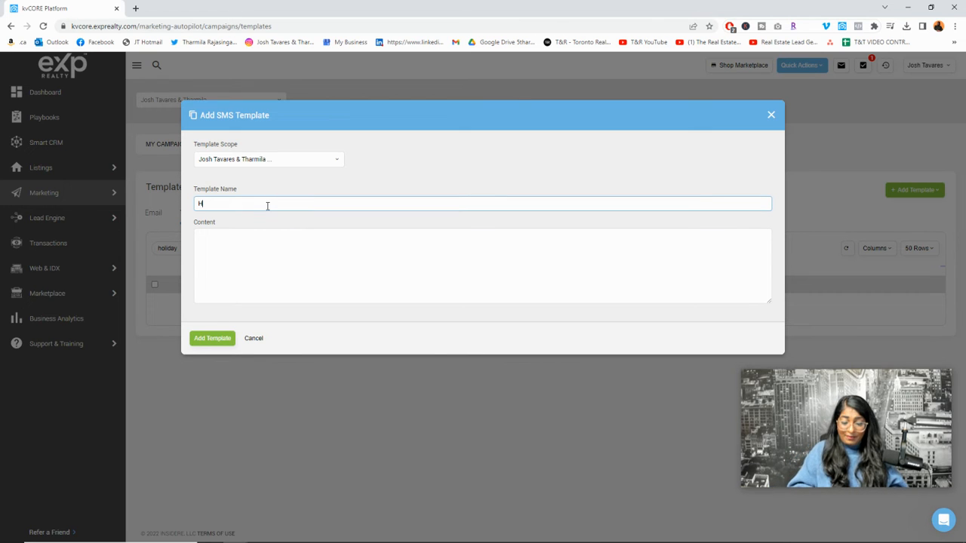
text(oliday Message)
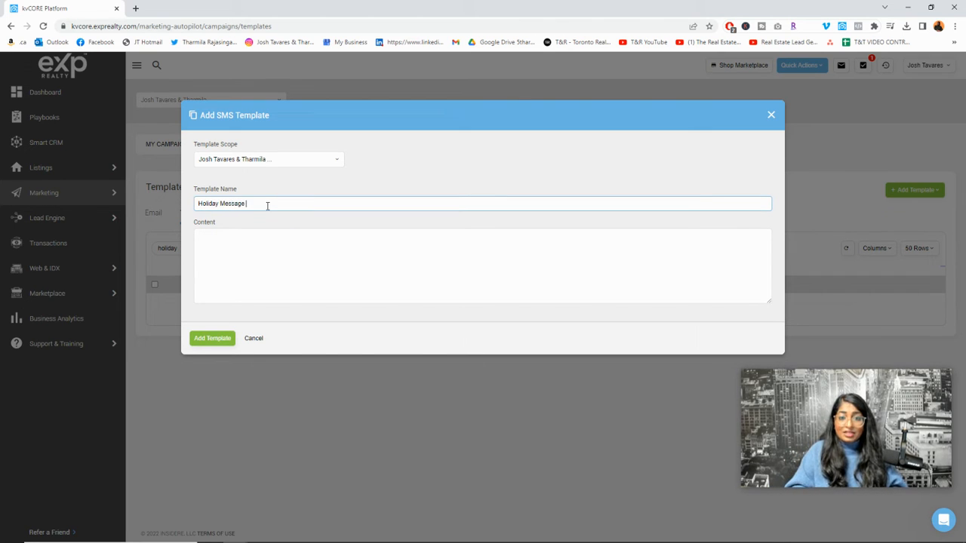
text( Text)
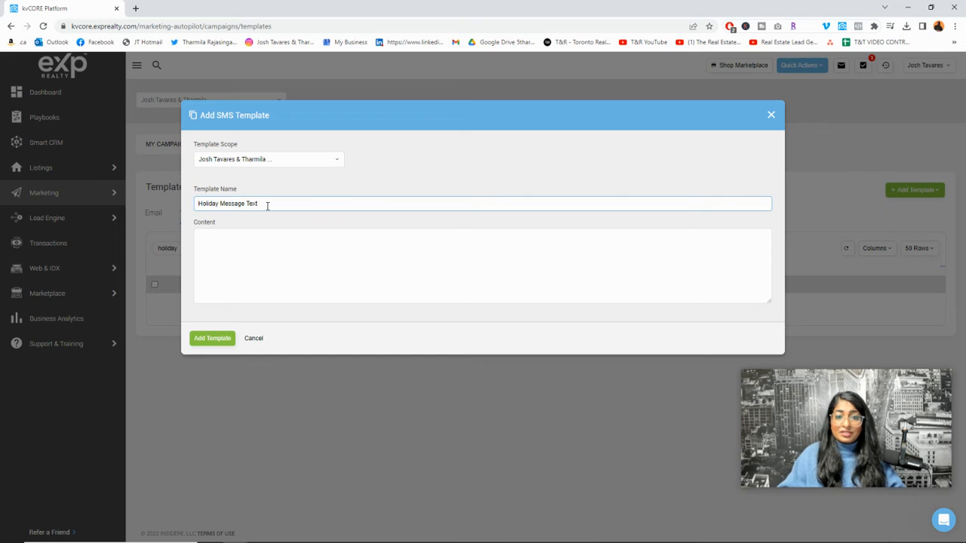
Fill in the content with a "Hi {first_name}," greeting, comfort-and-joy holiday wishes, "All the best in 2023!" and a "Cheers," sign-off with the senders' first names
click(264, 236)
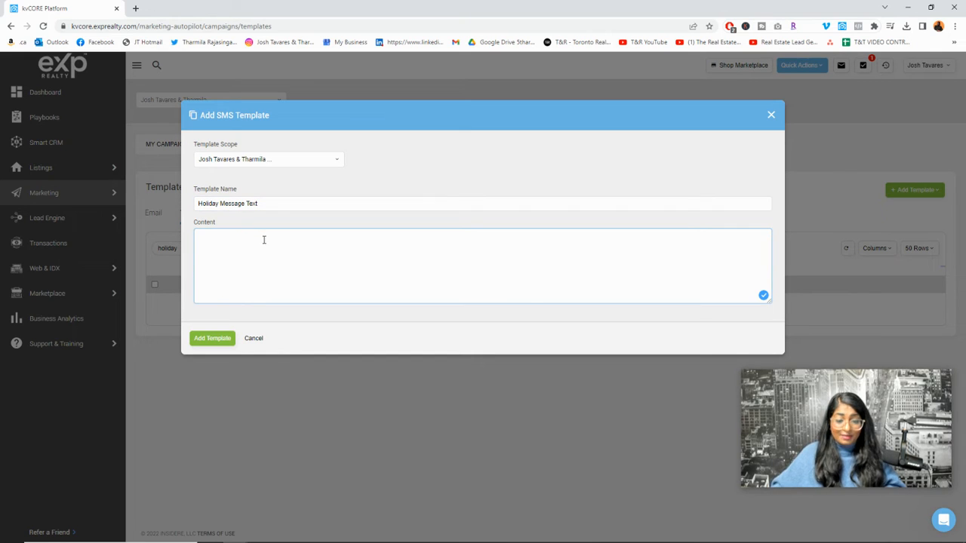
text(Hi {first_name},  May the season bring you comfort and joy. Wishing you and your family a wonderful holiday.  All the best in 2023!  Cheers,  Josh & Tharmila)
scroll(291, 280, up, 1)
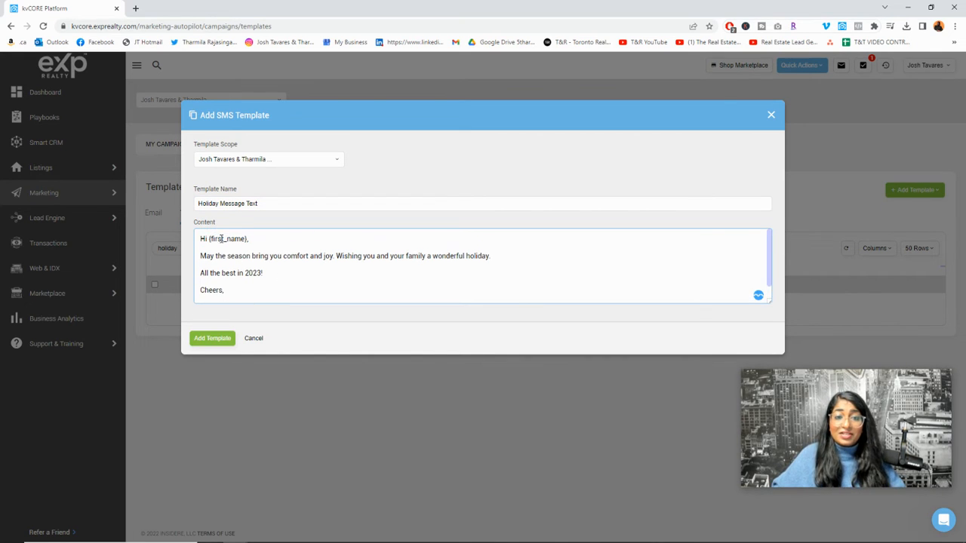
scroll(230, 264, down, 1)
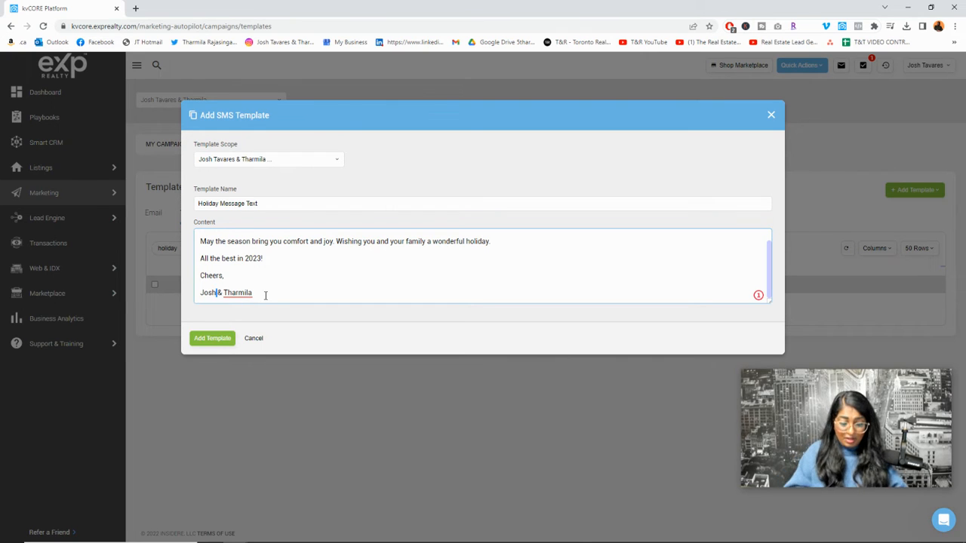
Add both senders' last names to the message's sign-off and save the text template
text(Tavares)
click(289, 291)
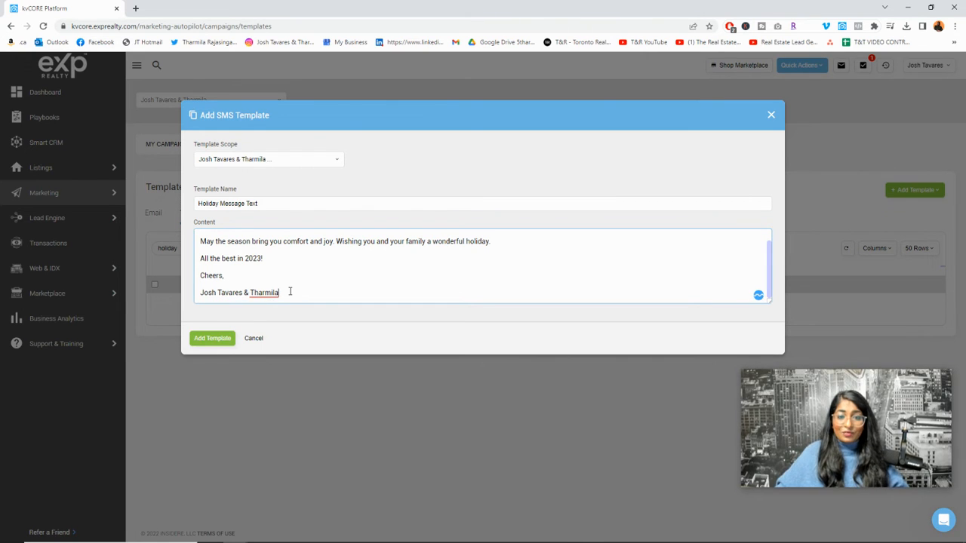
text(Rajas)
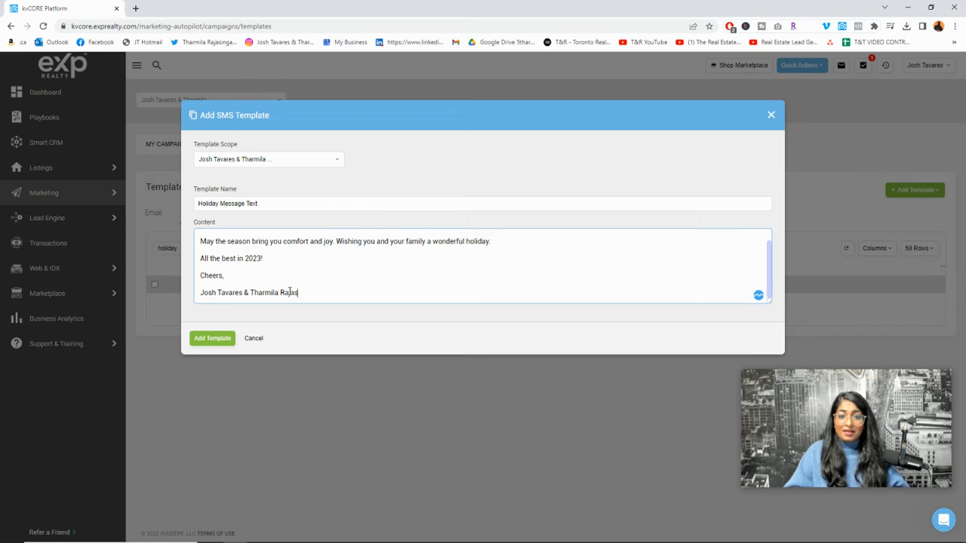
text(ingam)
key(Return)
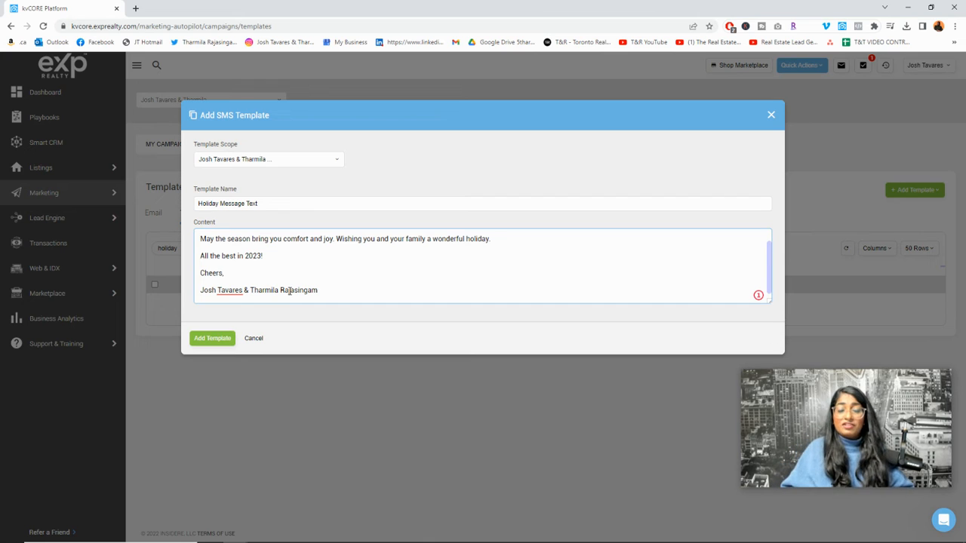
text(Y)
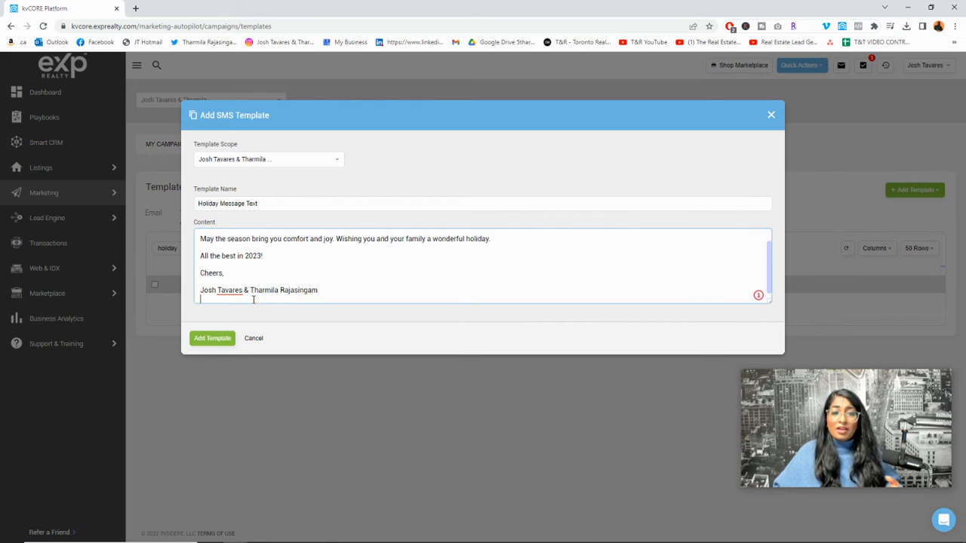
click(213, 339)
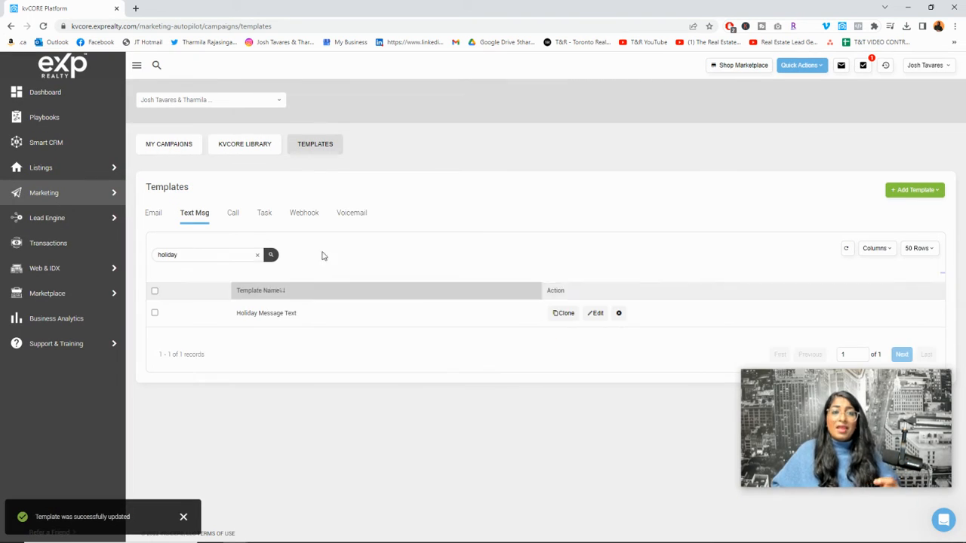
Start a new campaign under My Campaigns, triggered when a specific date occurs, with Specific Date as the date type
click(190, 147)
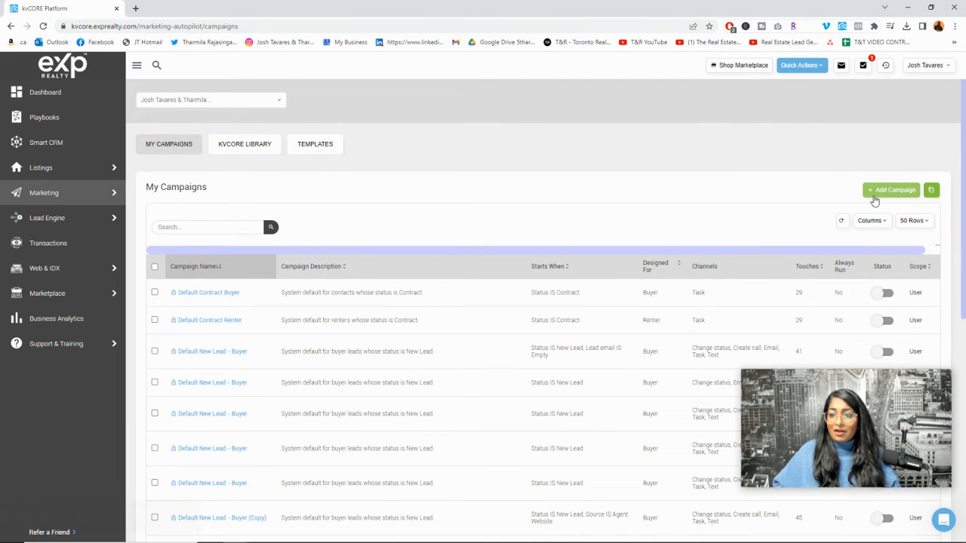
click(878, 193)
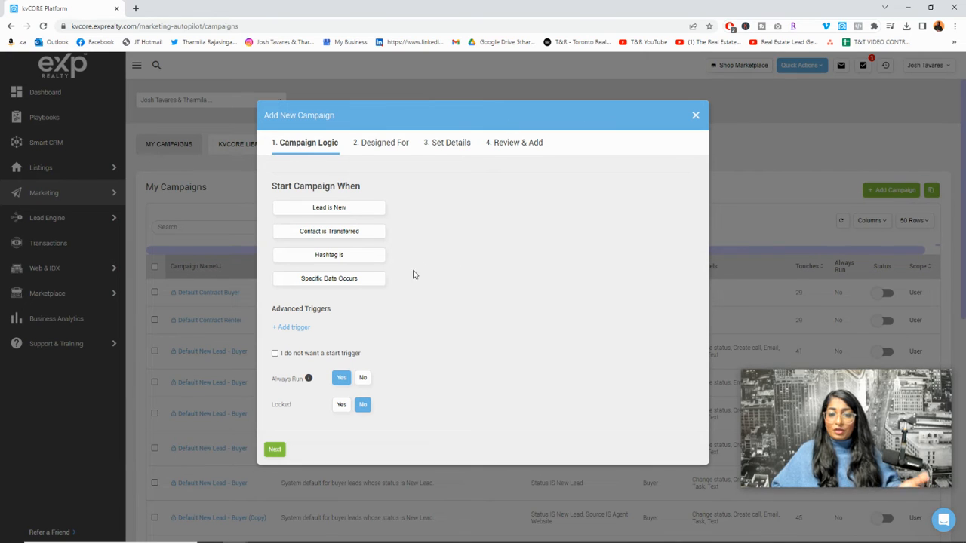
click(358, 283)
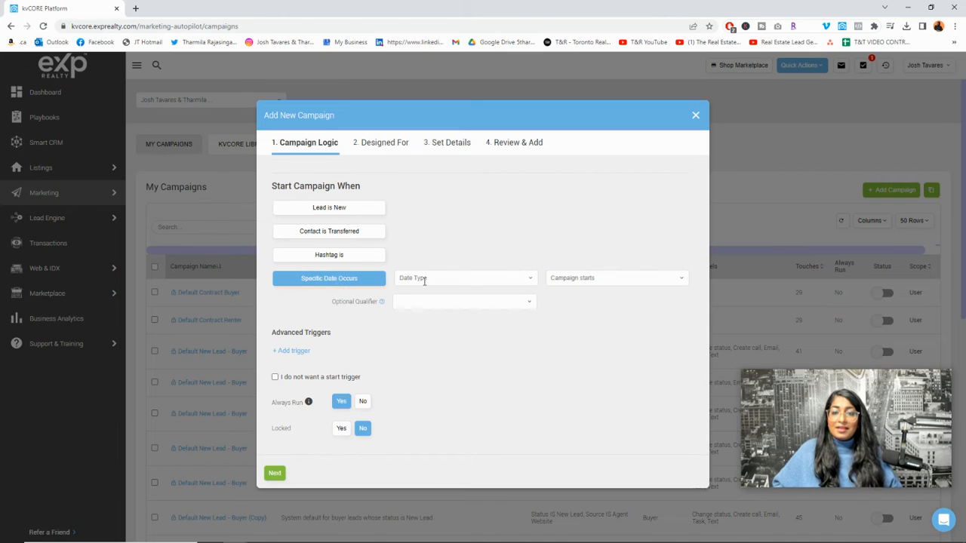
click(424, 279)
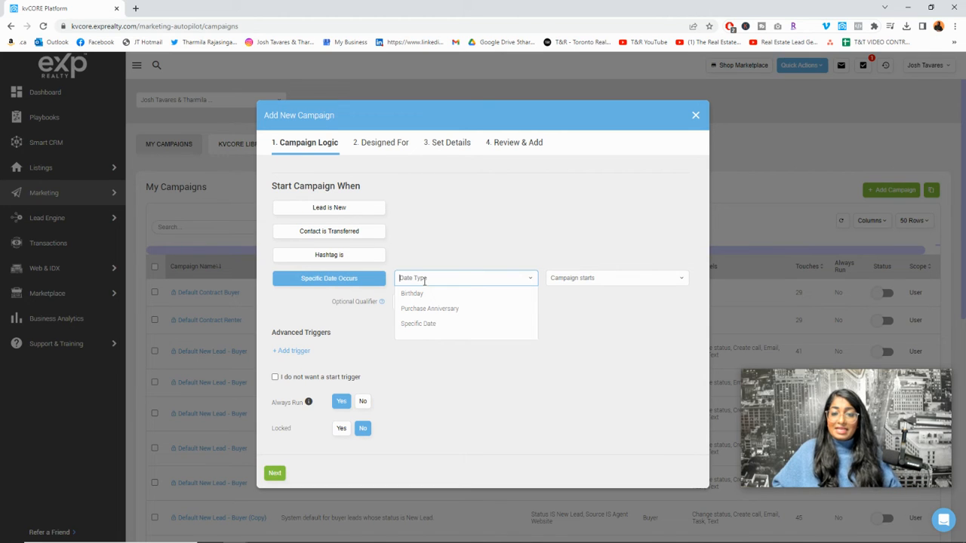
click(434, 326)
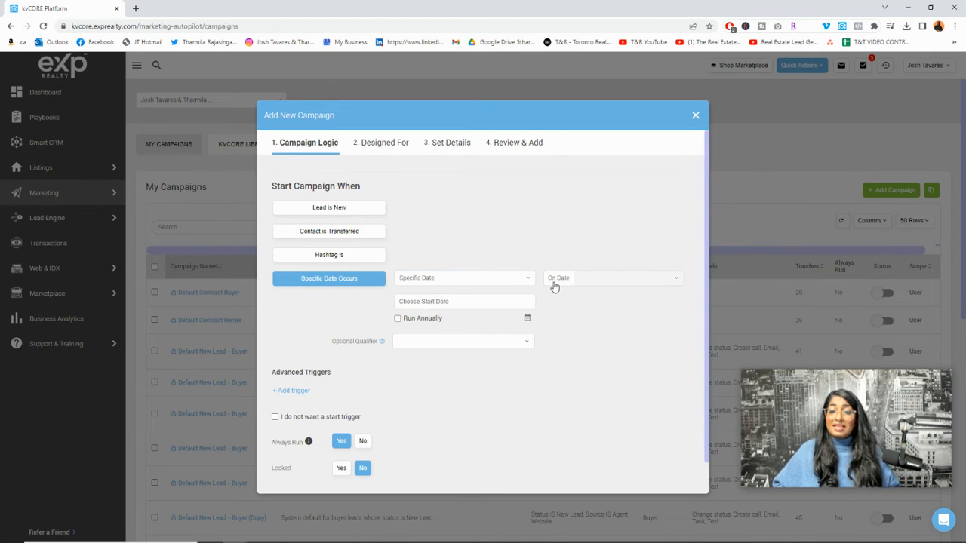
Set the campaign's start date to 12/20/2022, make it run annually, and proceed to the Designed For stage
click(480, 301)
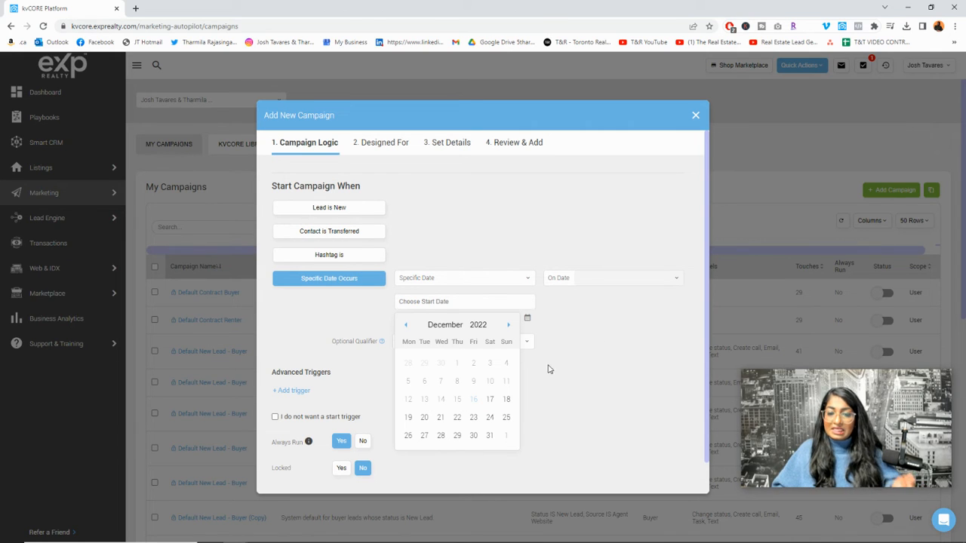
click(423, 420)
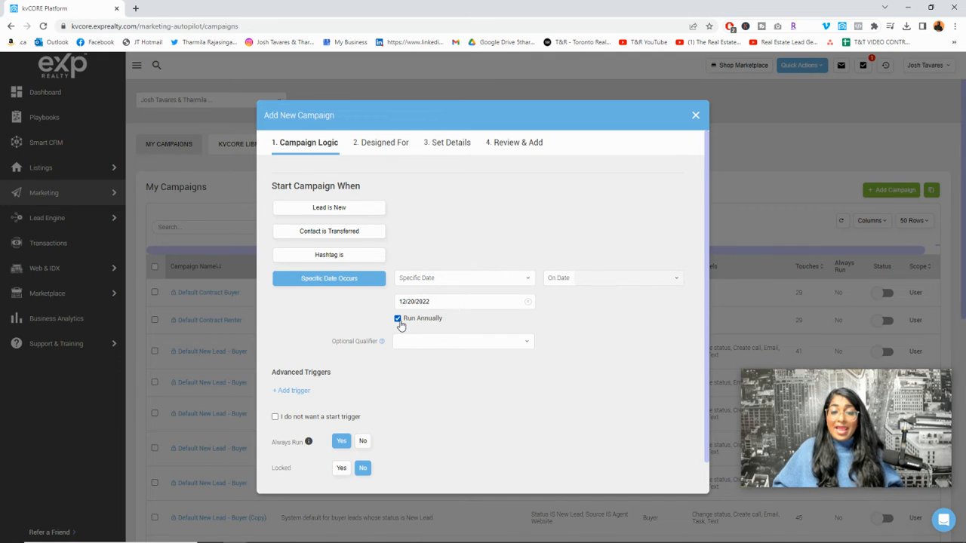
scroll(394, 445, down, 1)
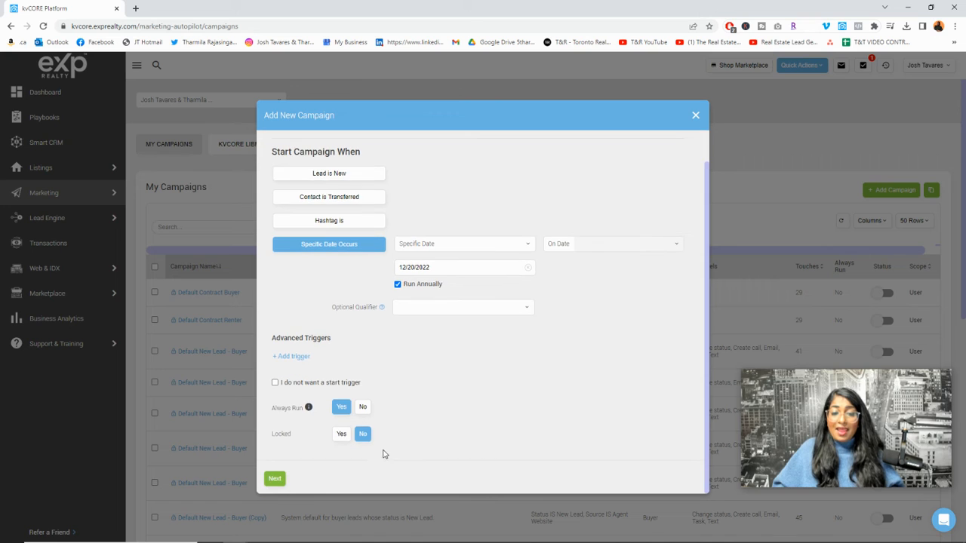
click(274, 478)
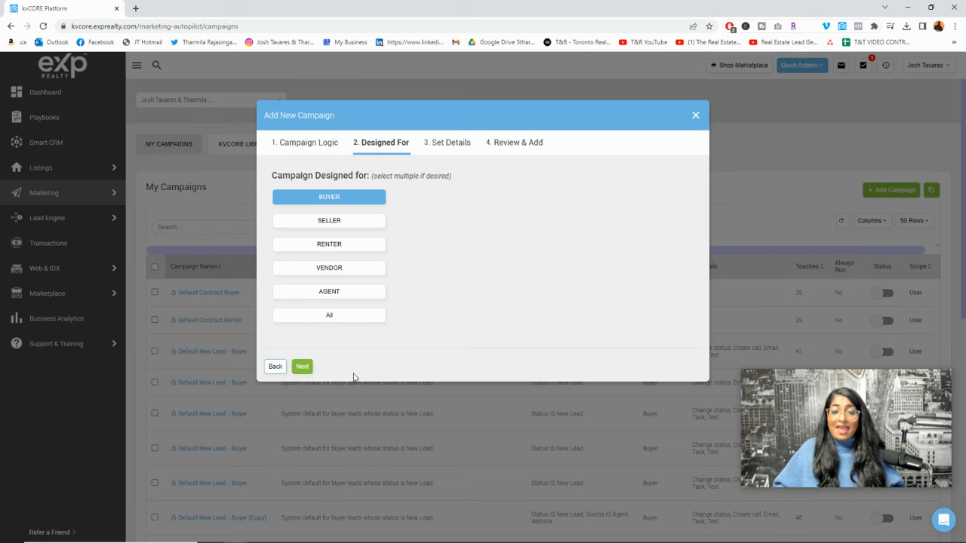
Design the campaign for sellers and renters as well as buyers, leaving out vendors, and proceed to the campaign details
click(356, 221)
click(355, 244)
click(359, 271)
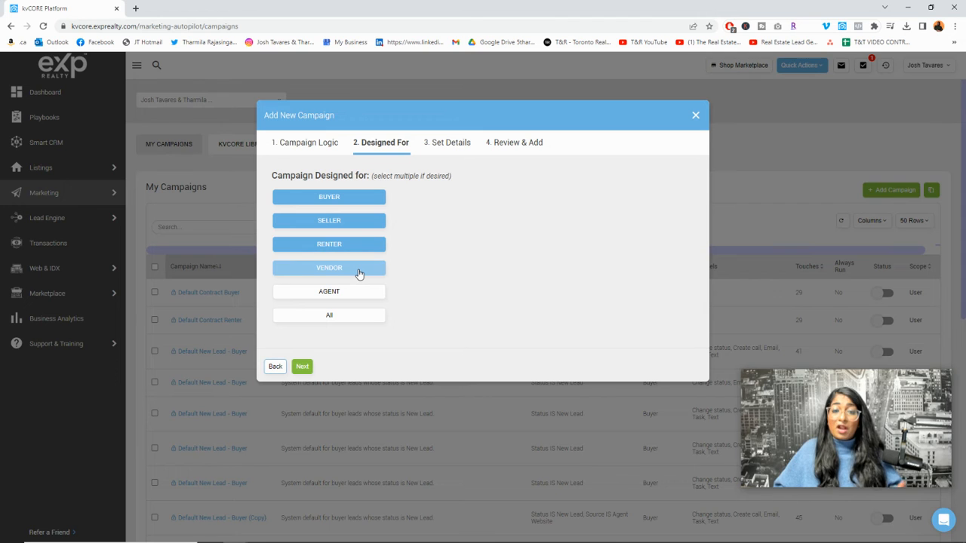
click(360, 272)
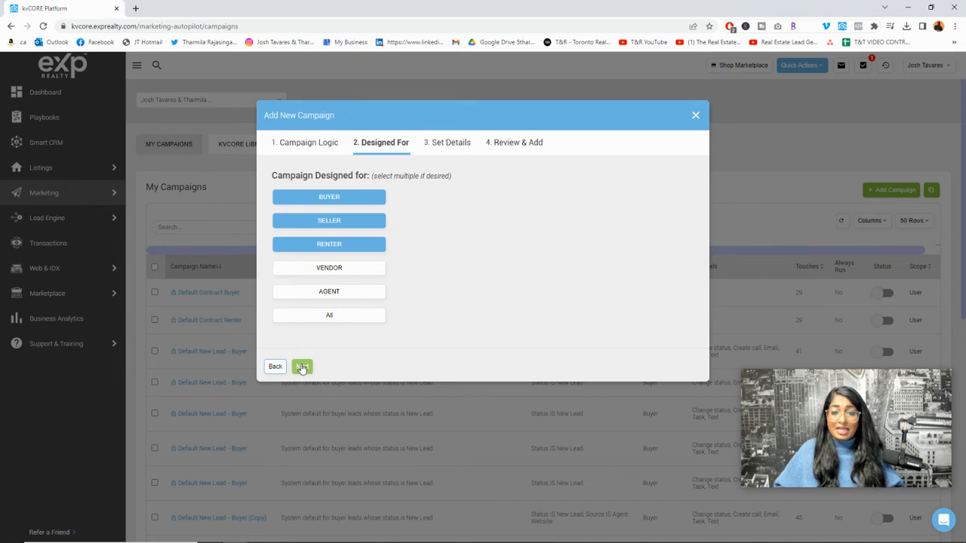
click(302, 367)
Name the campaign "Annual Holiday Message"
click(360, 205)
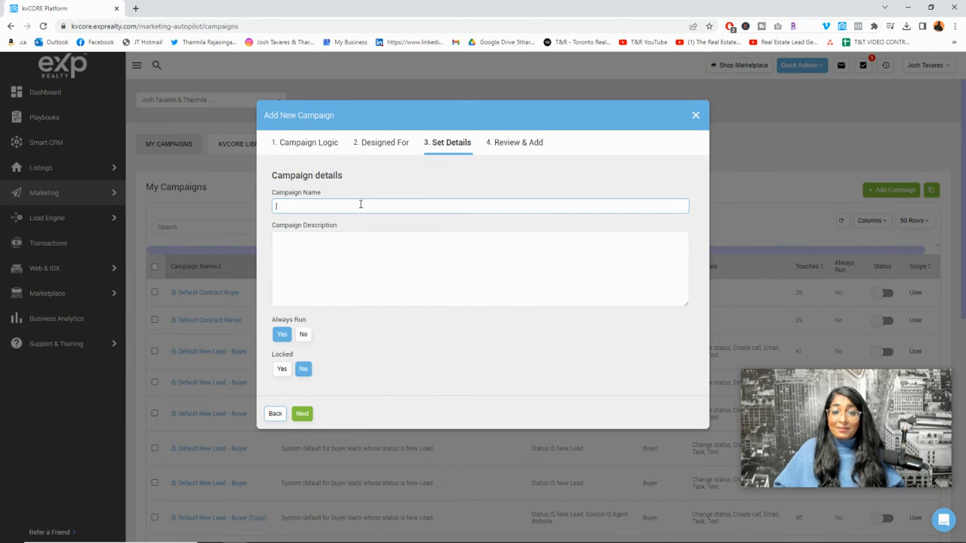
text(Ho)
key(BackSpace)
key(BackSpace)
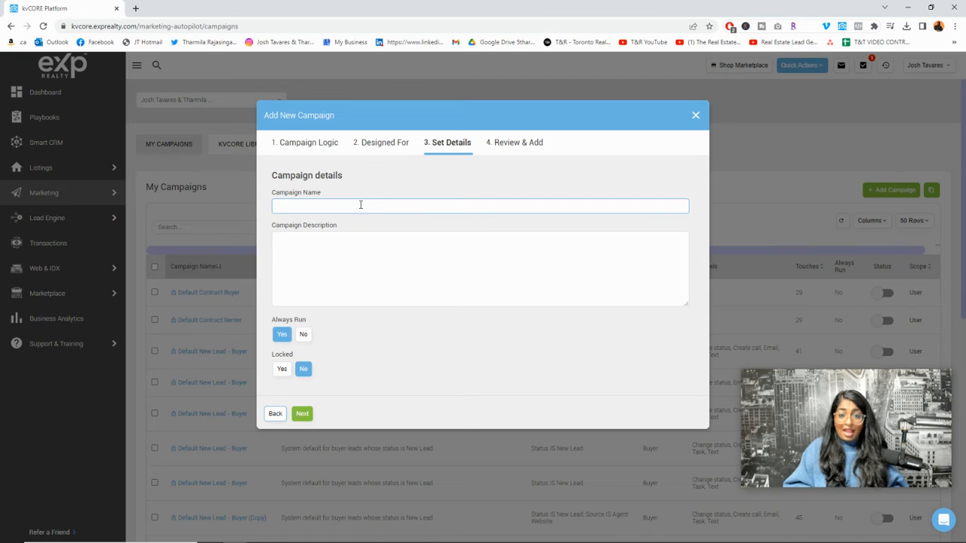
text(Annual H)
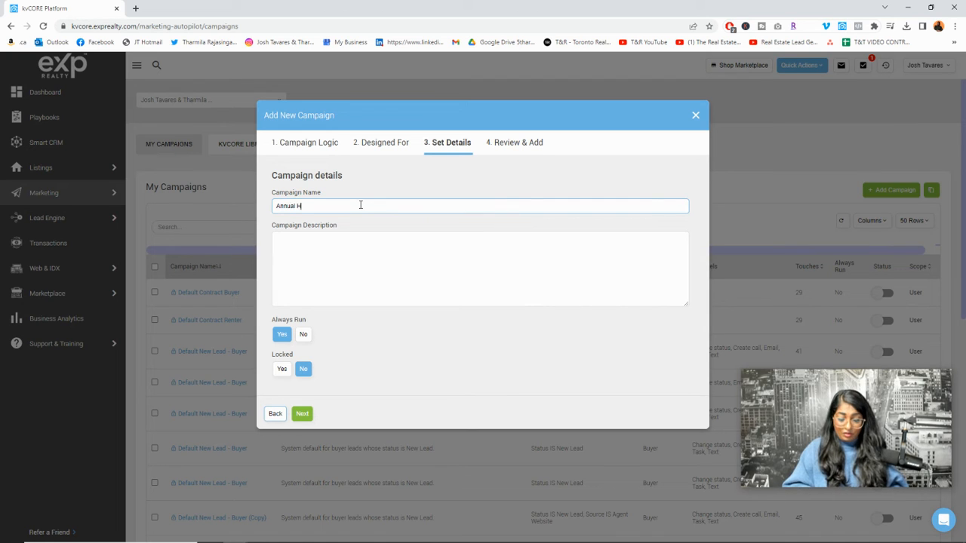
text(oliday)
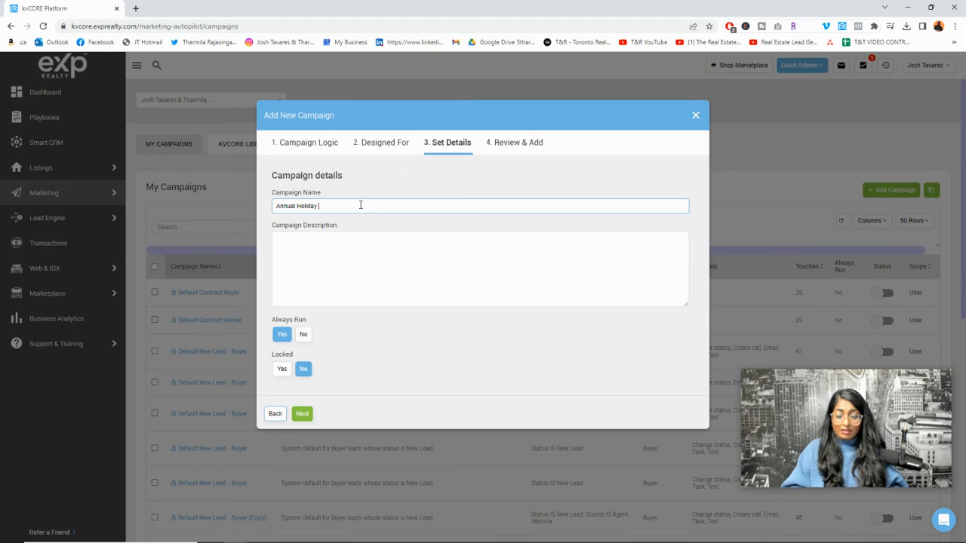
text( Message)
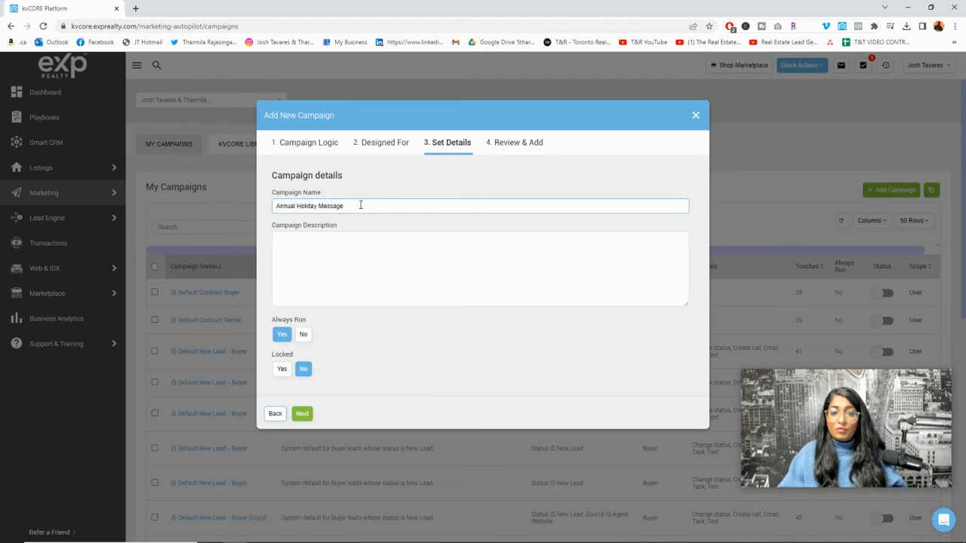
Describe the campaign as "Holiday email, text messages" and finish creating it
click(360, 245)
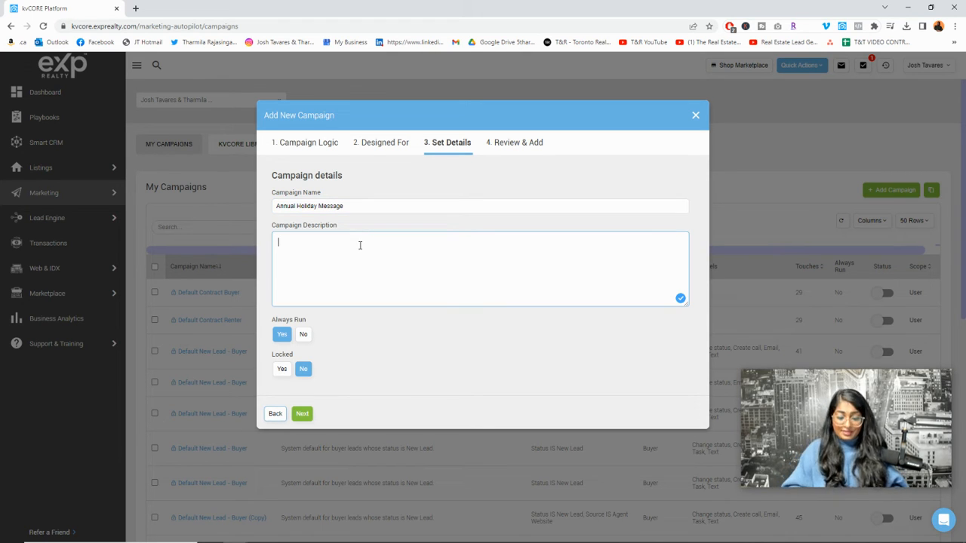
text(Holiday )
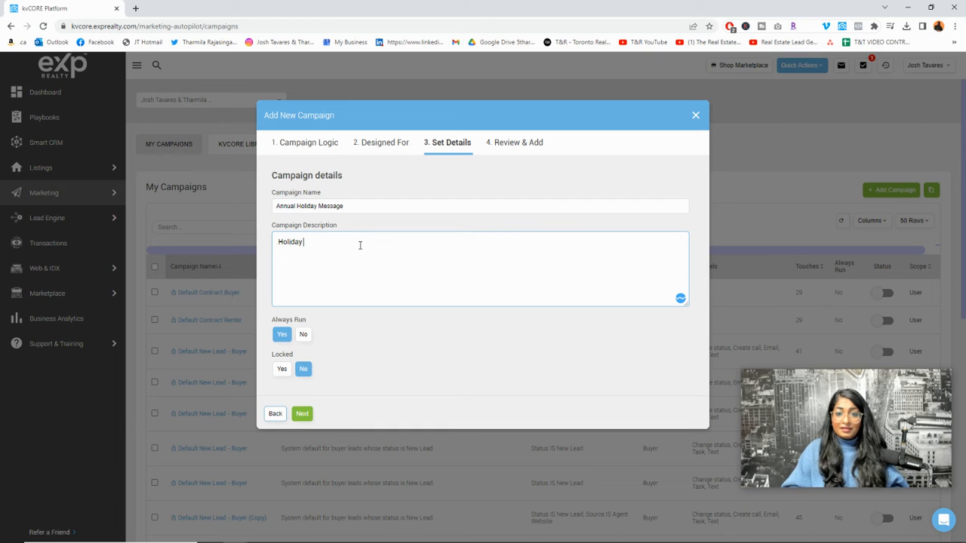
text(m)
key(BackSpace)
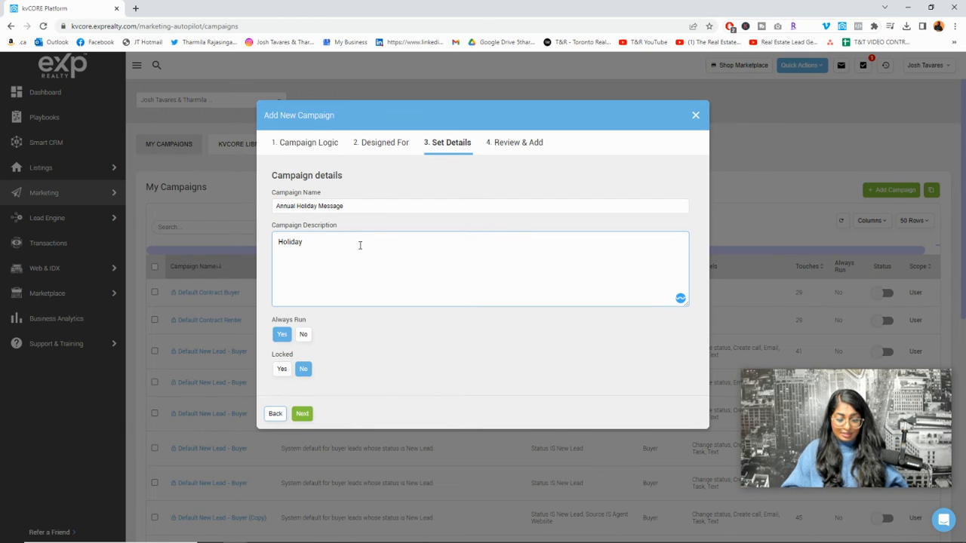
text(email,)
text(text messages)
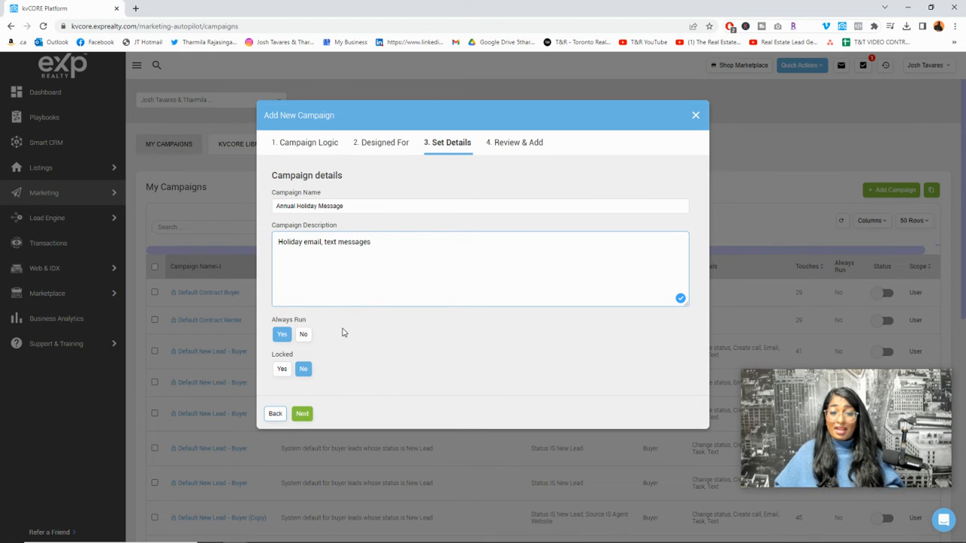
click(302, 415)
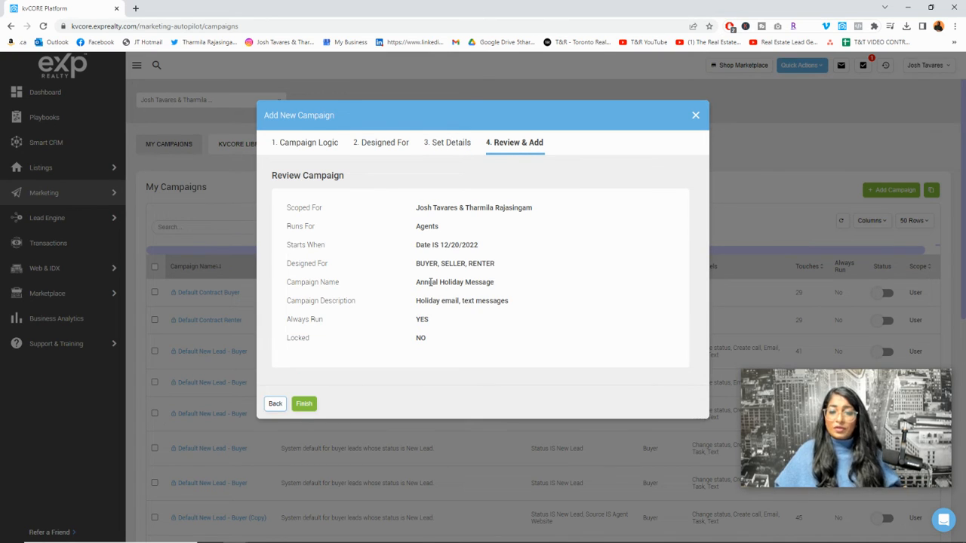
click(303, 405)
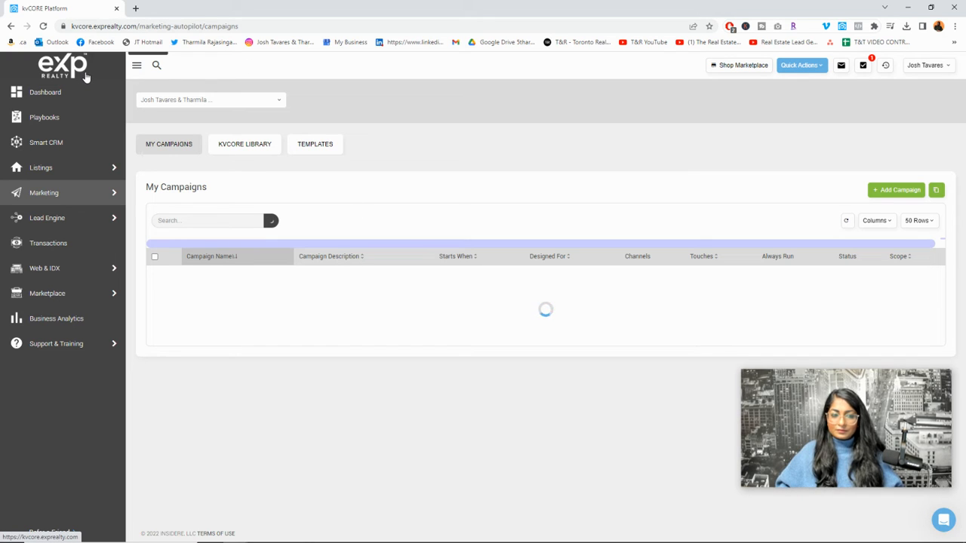
Reload the campaign list and open the Annual Holiday Message campaign
click(44, 28)
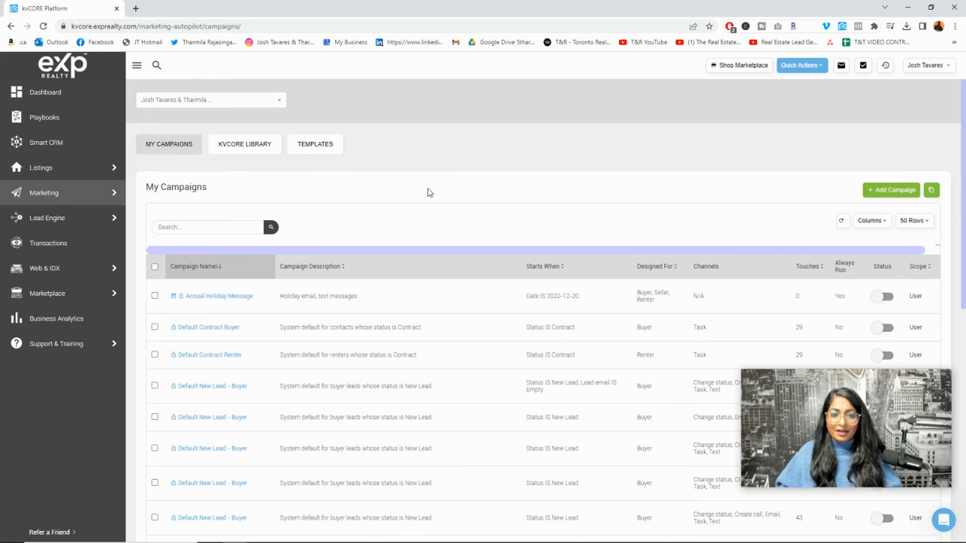
scroll(428, 192, down, 3)
scroll(422, 190, up, 2)
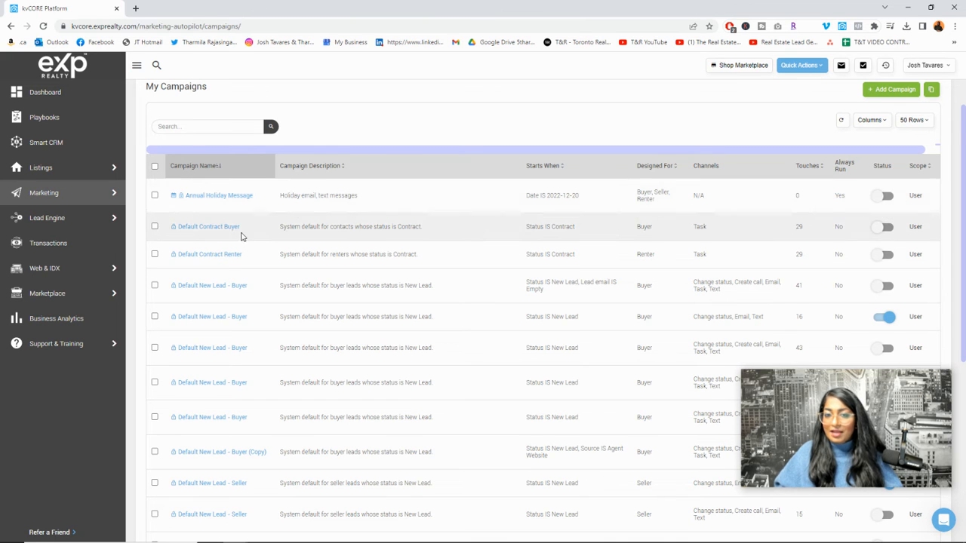
click(217, 200)
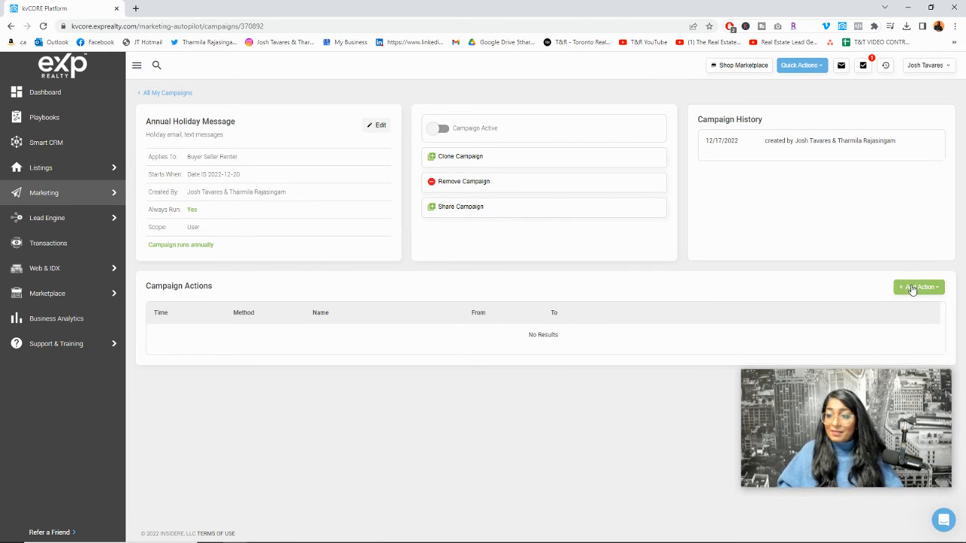
Add an email action to the campaign, search the templates for "holiday", and load the basic holiday message email template
click(914, 287)
click(909, 308)
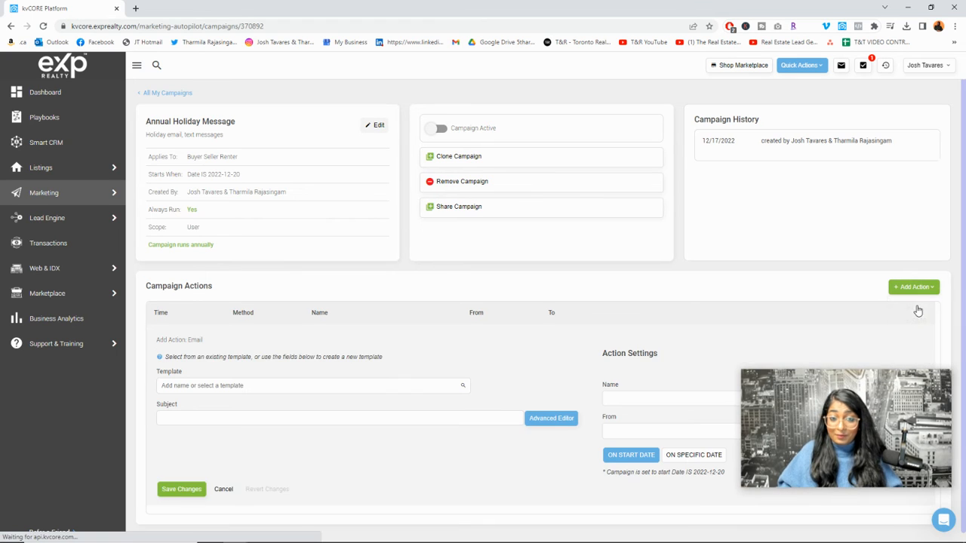
scroll(355, 370, down, 1)
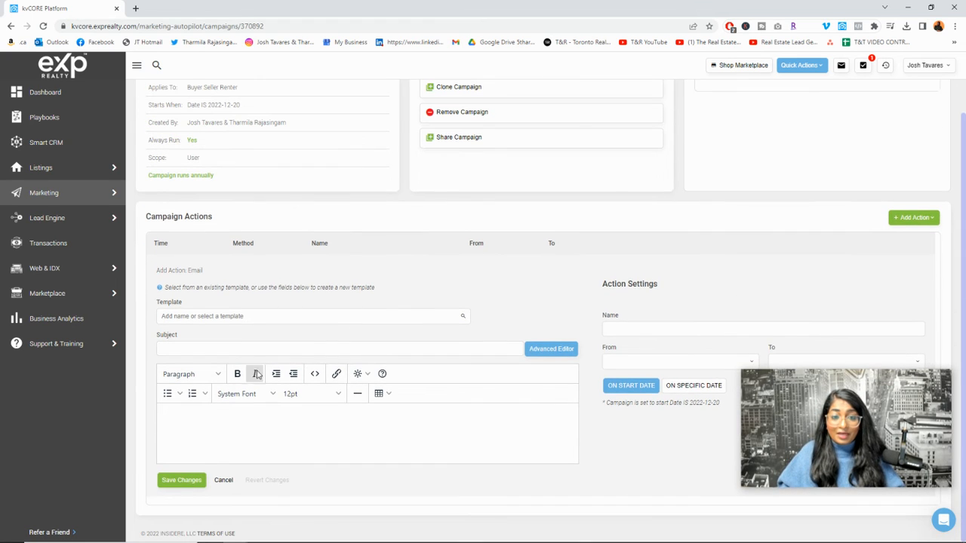
click(229, 317)
text(holiday)
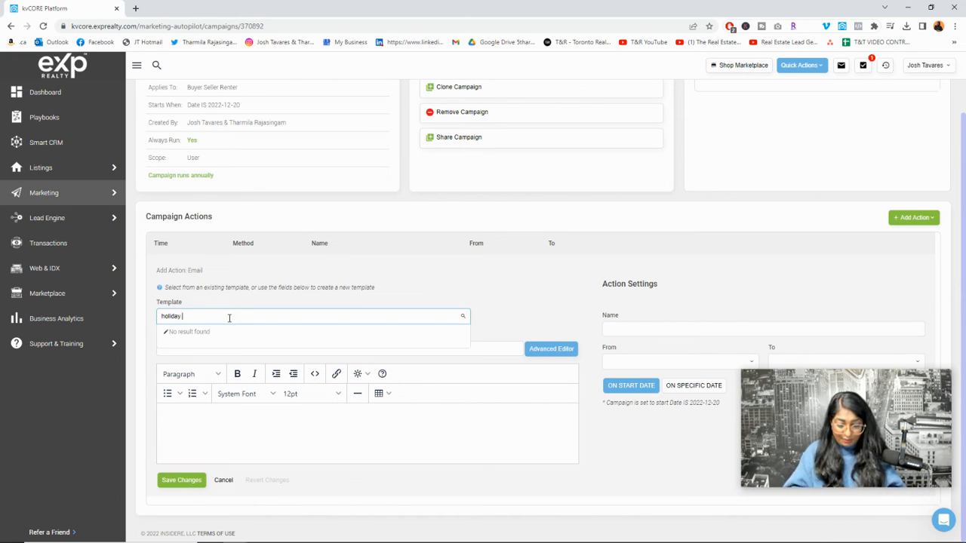
text(message)
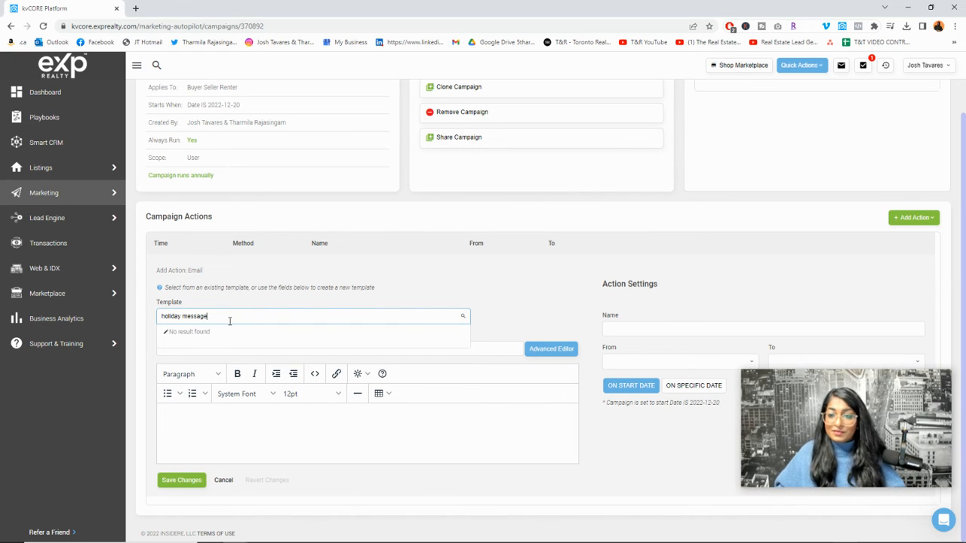
click(276, 335)
click(203, 316)
key(ctrl+a)
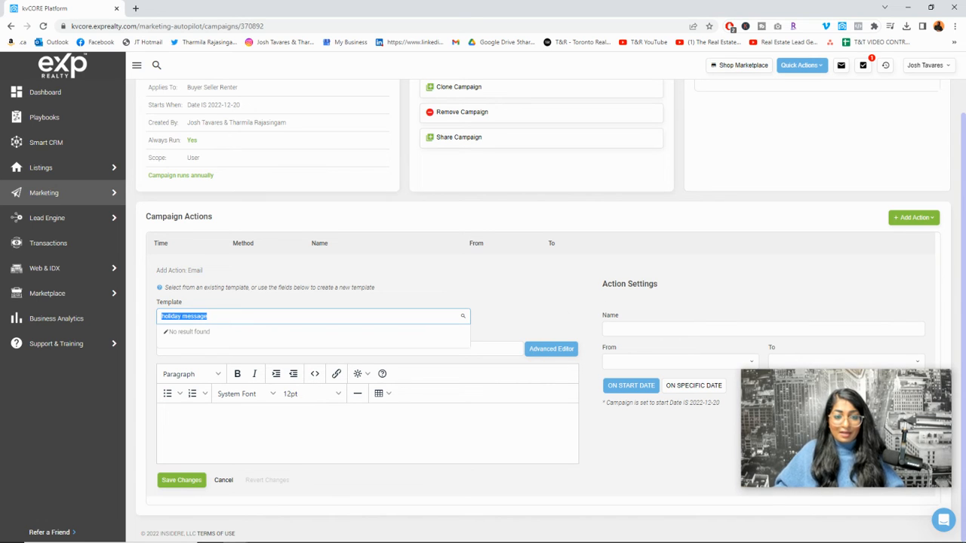
text(holiday)
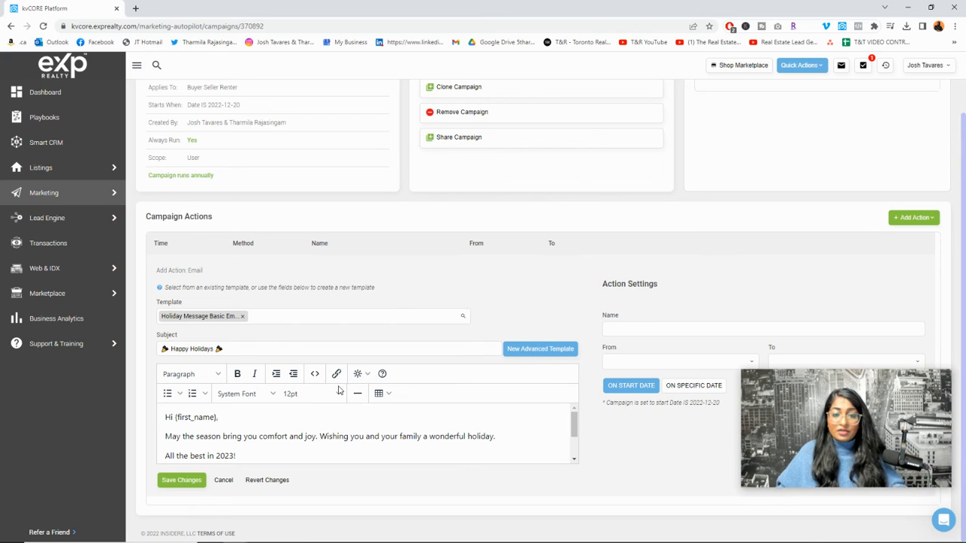
scroll(363, 444, down, 2)
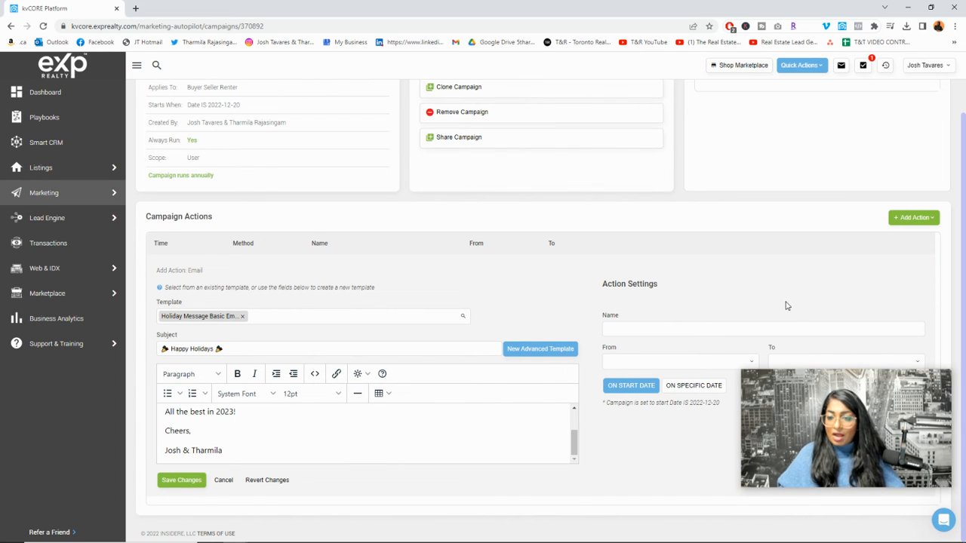
Set the email action's sender to Agent, name the action "Email", and save it
click(677, 362)
click(664, 377)
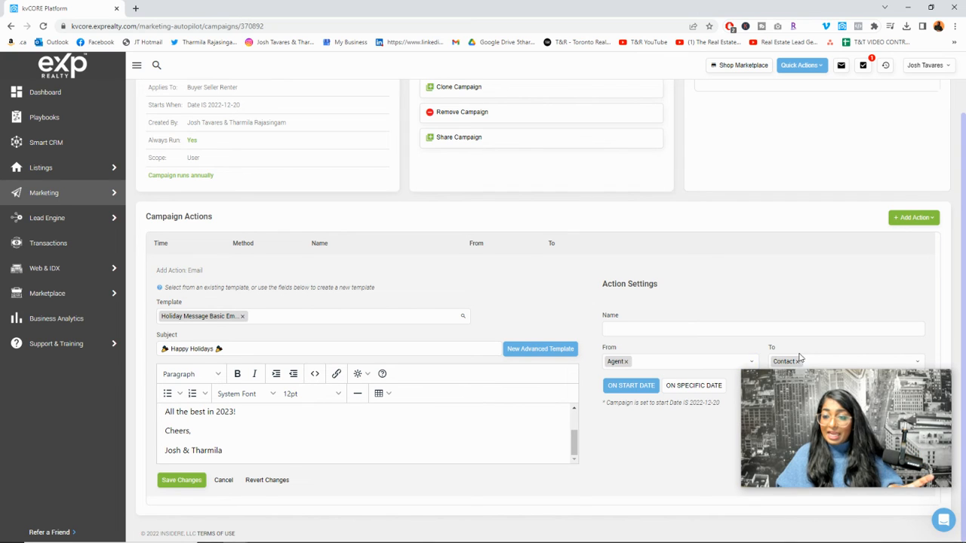
click(636, 334)
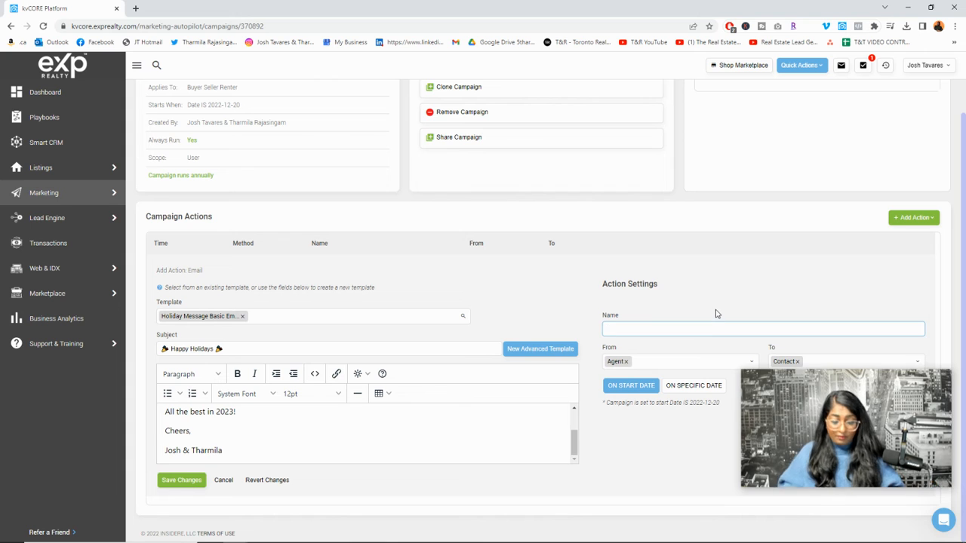
text(Email)
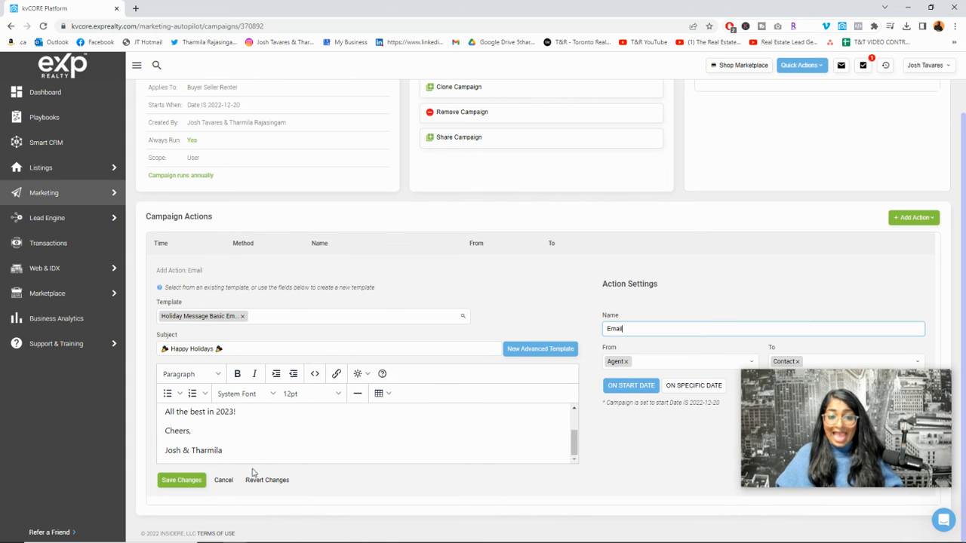
click(188, 481)
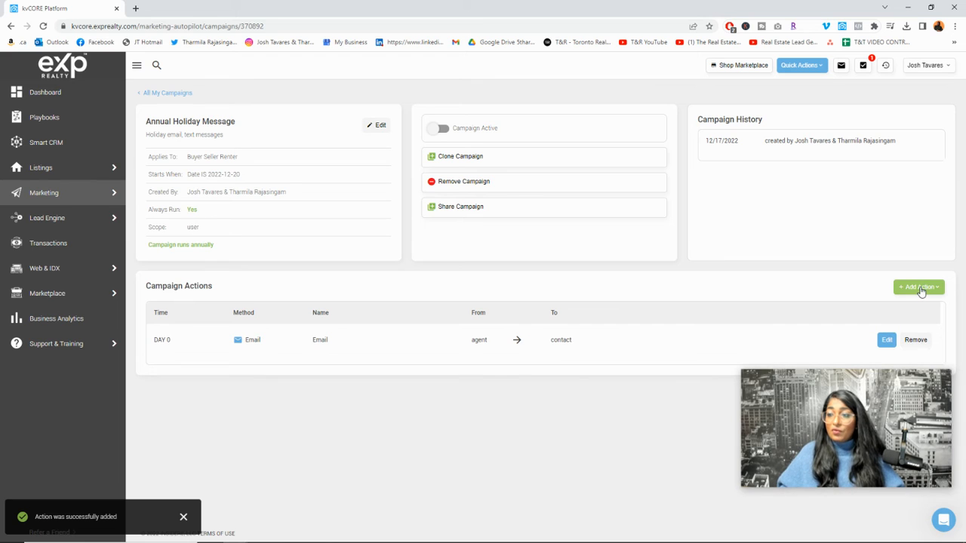
Add a Text/SMS action to the campaign using the Holiday Message Text template
click(919, 288)
click(919, 321)
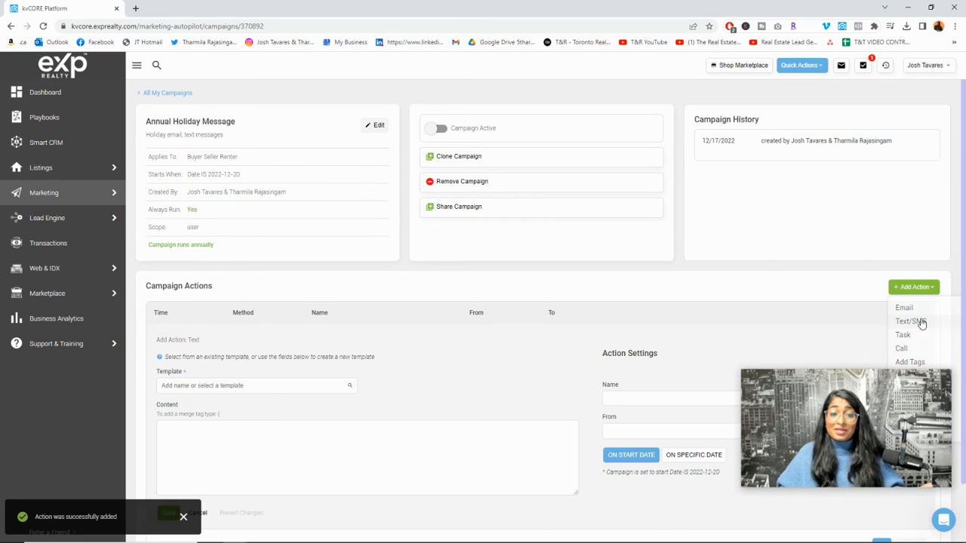
click(282, 386)
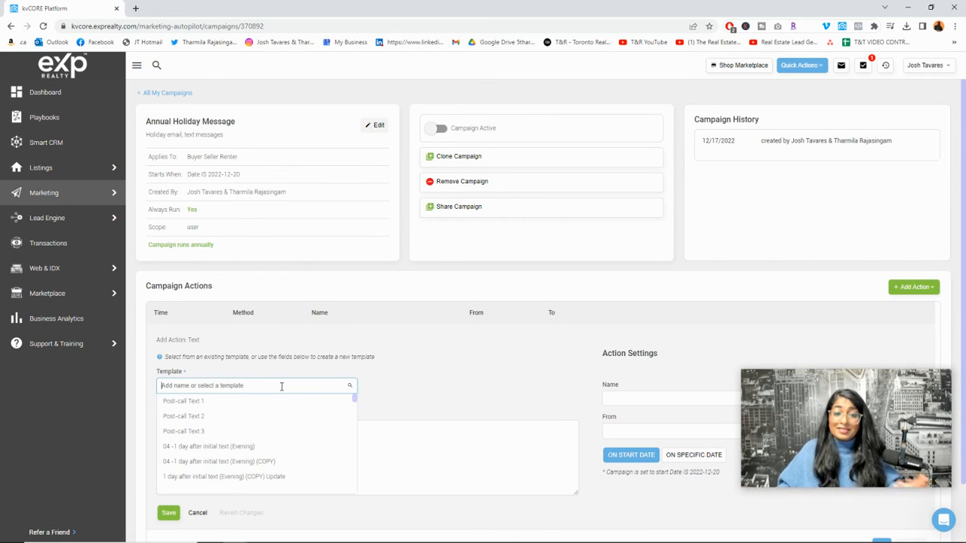
text(holiday)
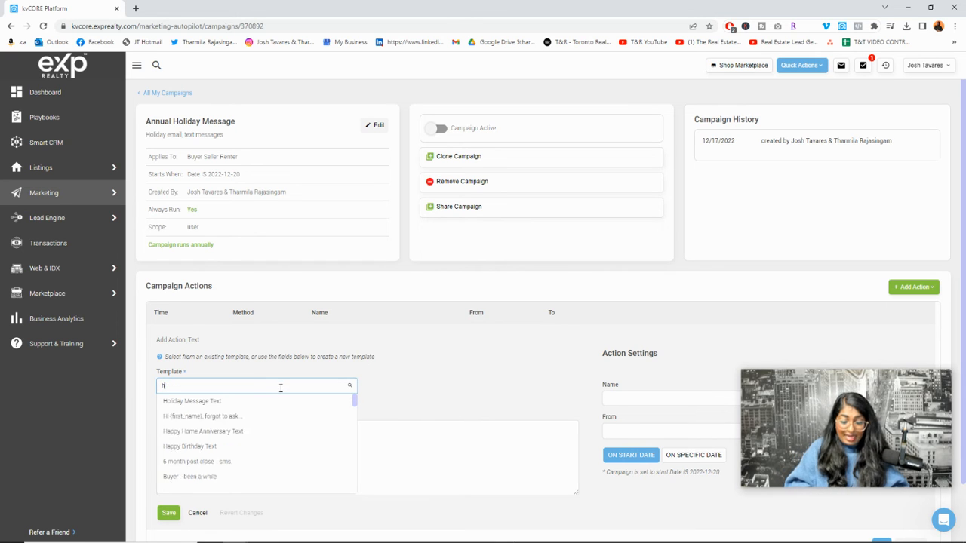
click(216, 400)
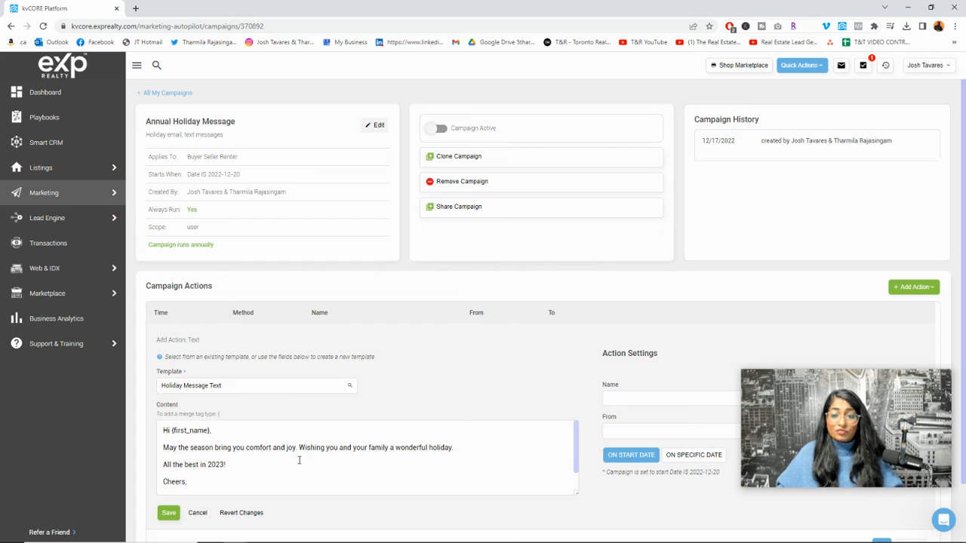
Name the text action "Text" and set its sender to Agent
click(666, 403)
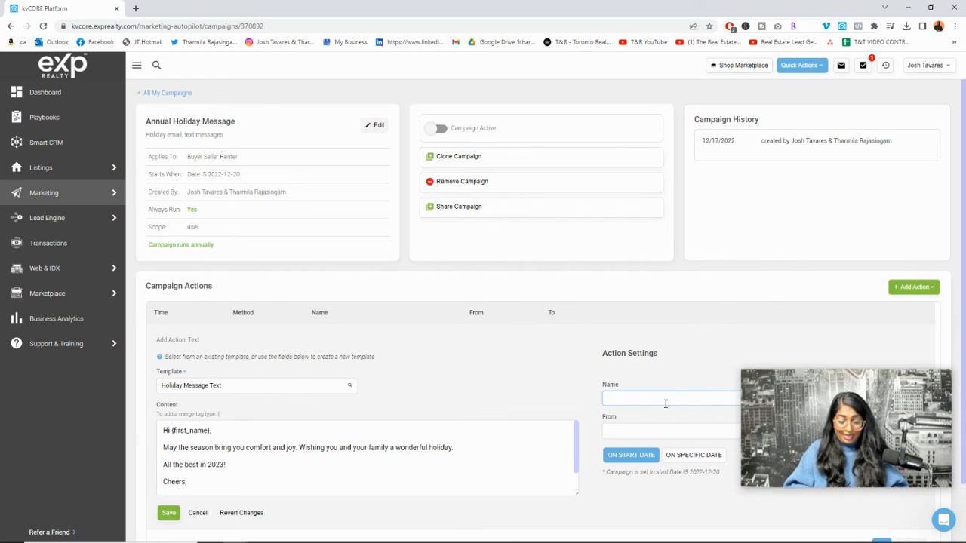
text(Text)
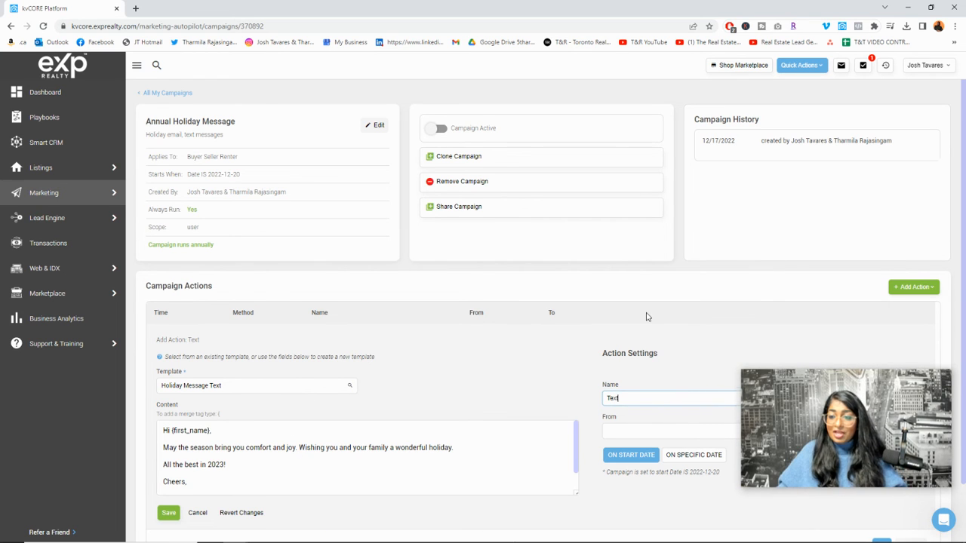
scroll(645, 317, down, 1)
drag(829, 412, 813, 129)
click(637, 363)
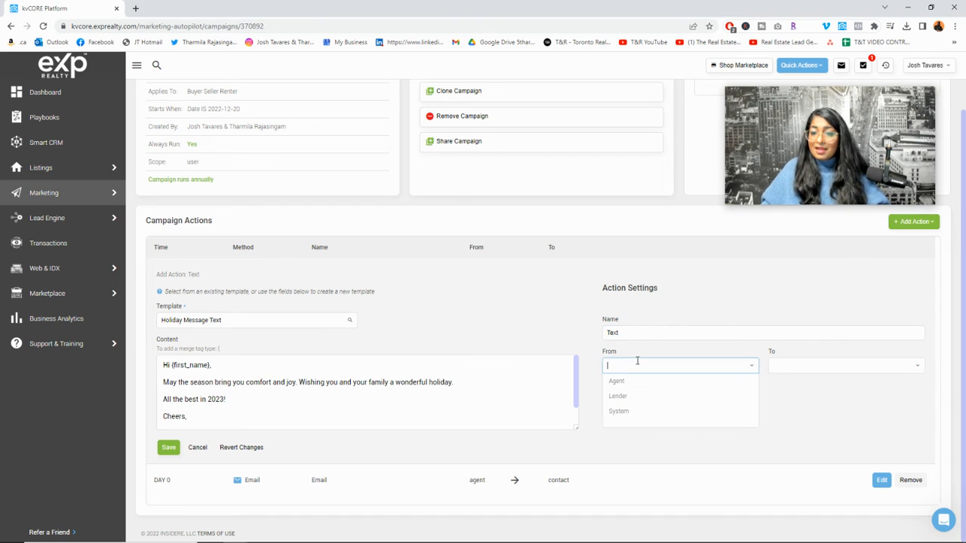
click(638, 382)
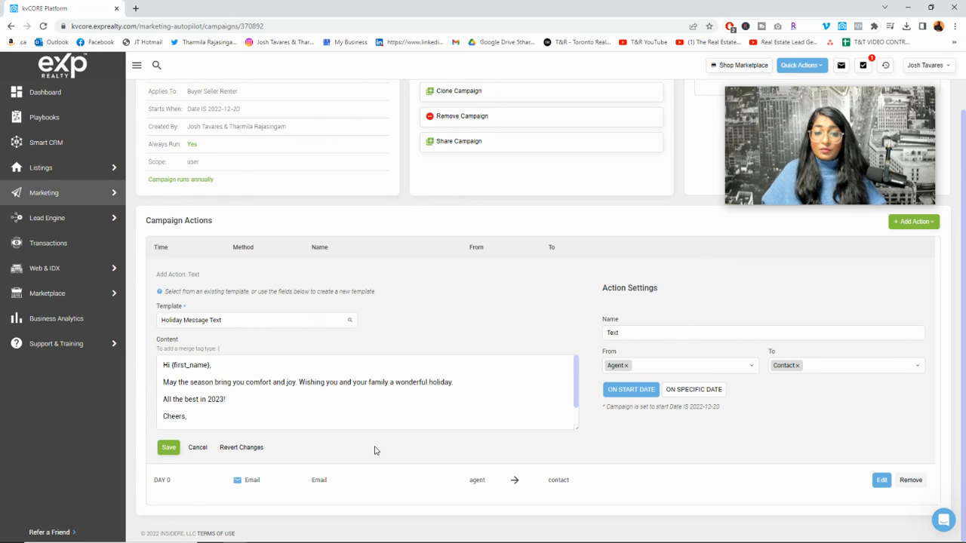
Save the Text/SMS action with the Holiday Message Text template to the Annual Holiday Message campaign
click(166, 454)
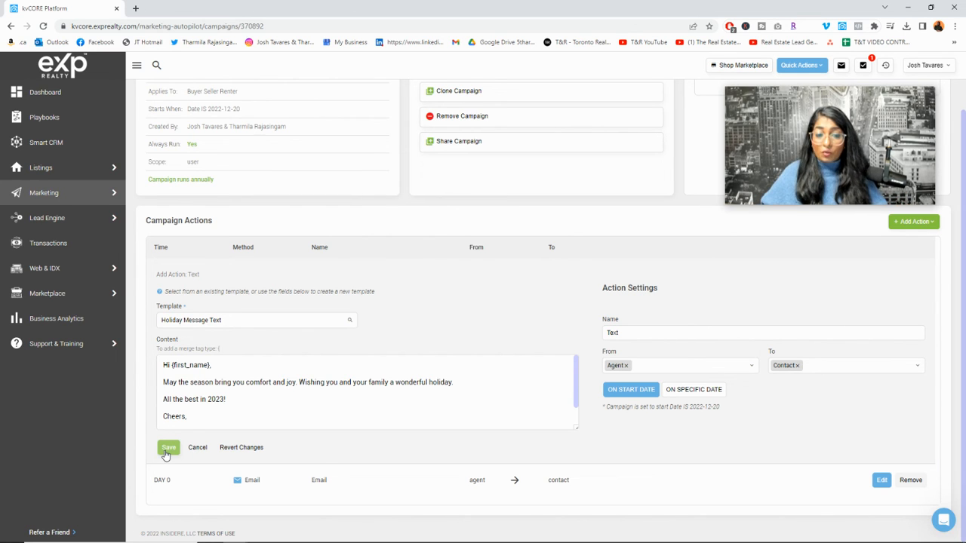
click(167, 451)
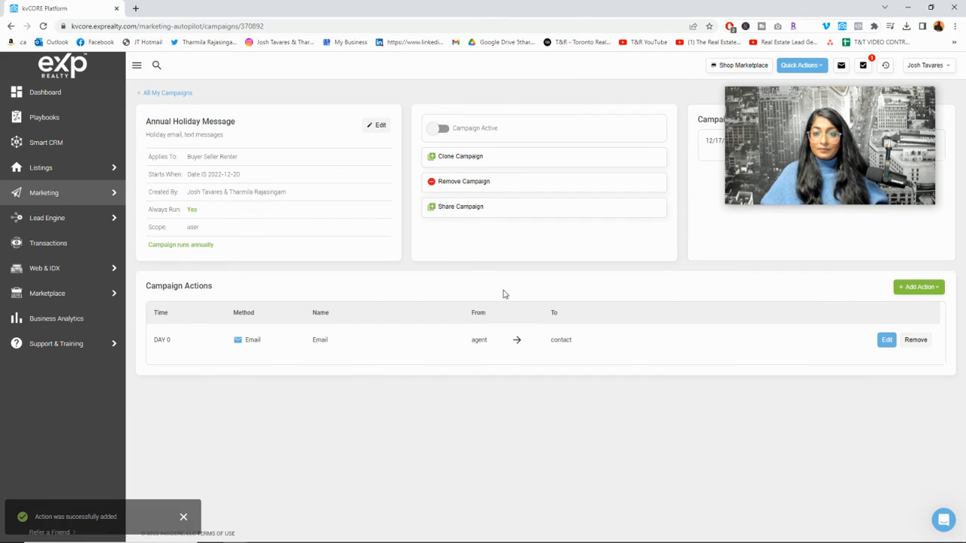
drag(746, 112, 758, 406)
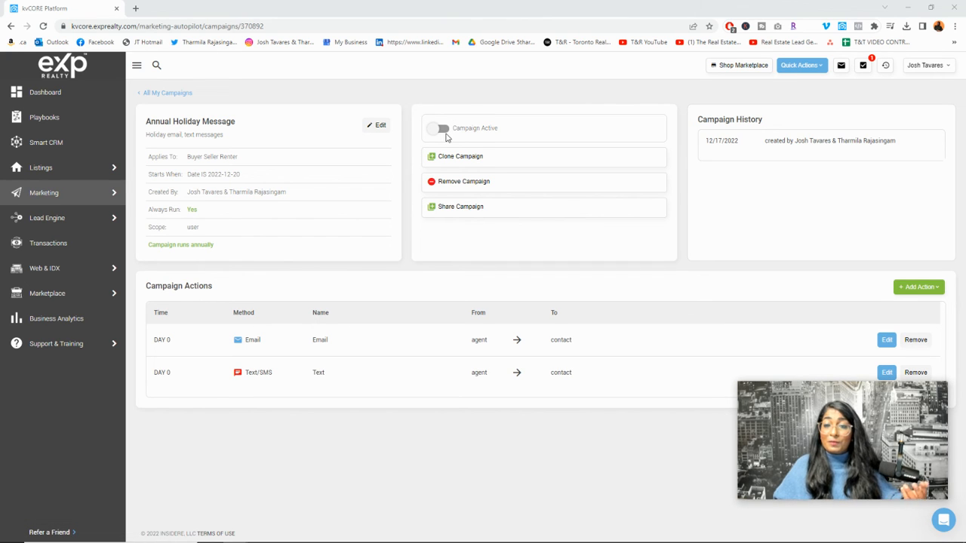
Activate the Annual Holiday Message campaign, confirming the activation, and return to the list of all campaigns
click(444, 130)
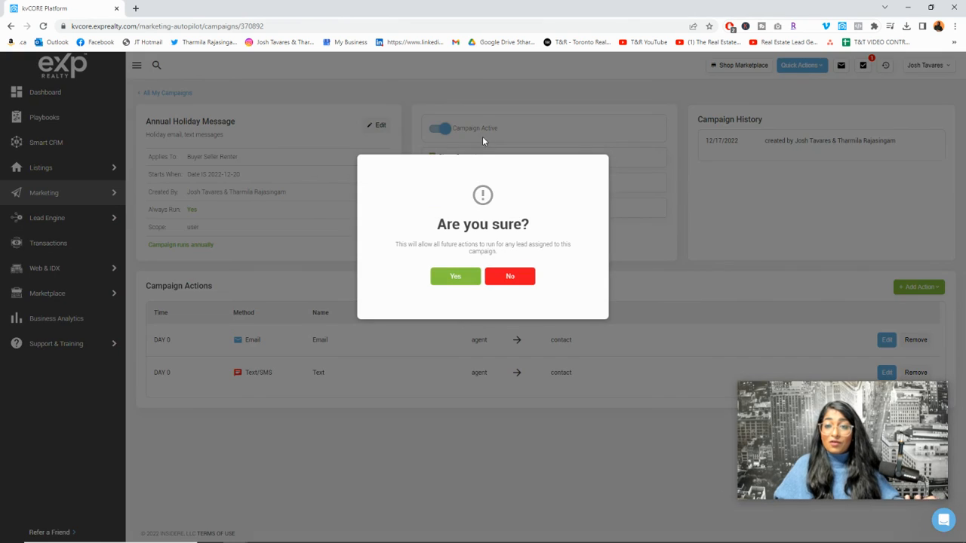
click(461, 276)
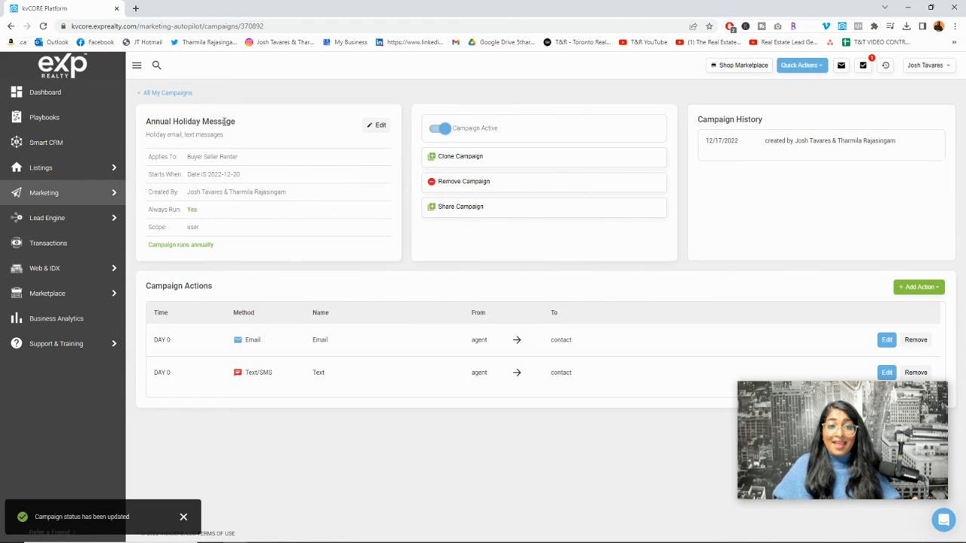
click(167, 93)
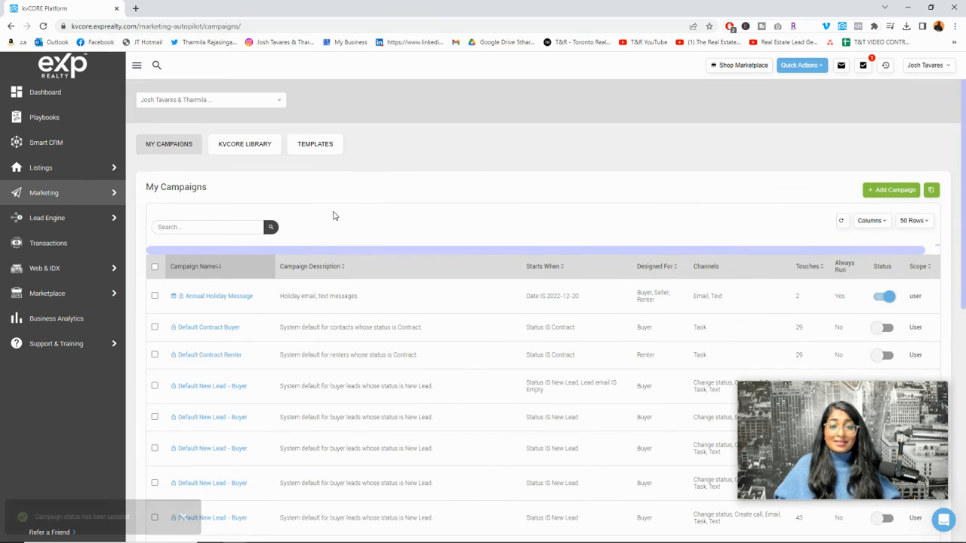